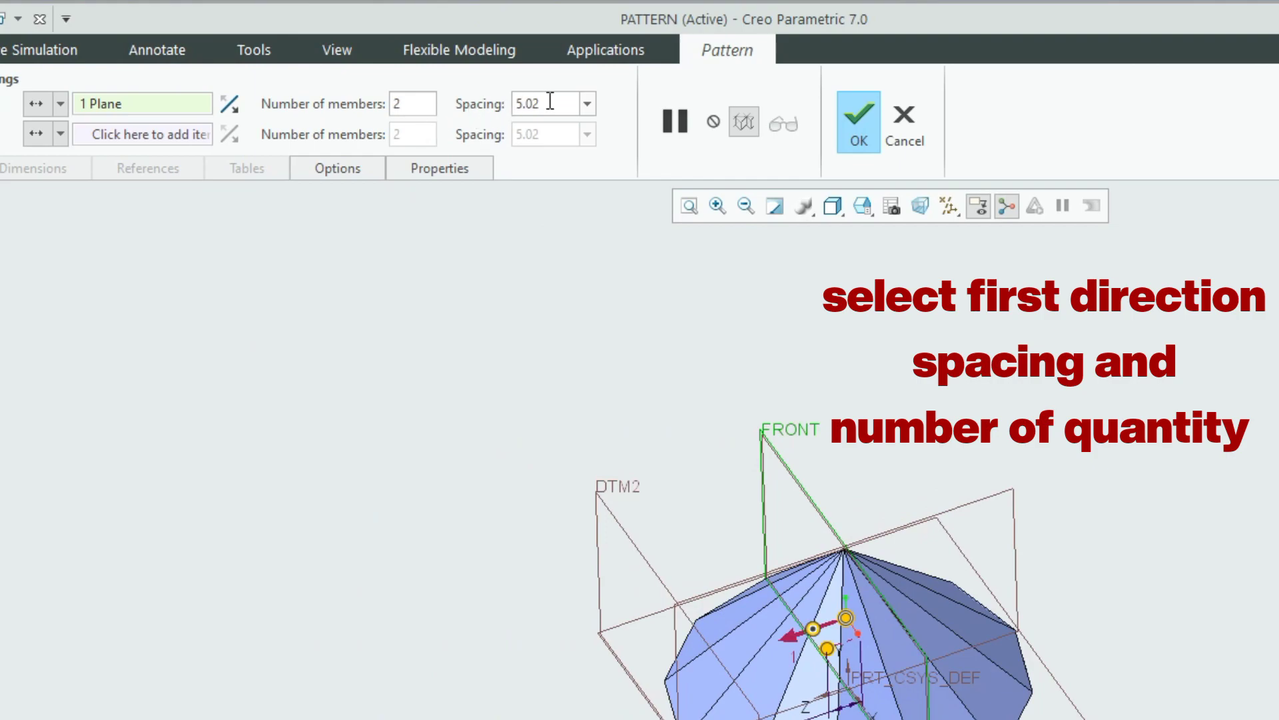
# - Set the direction pattern's first-direction spacing to -50 so the copies run the opposite way
pyautogui.doubleClick(550, 102)
pyautogui.write('-')
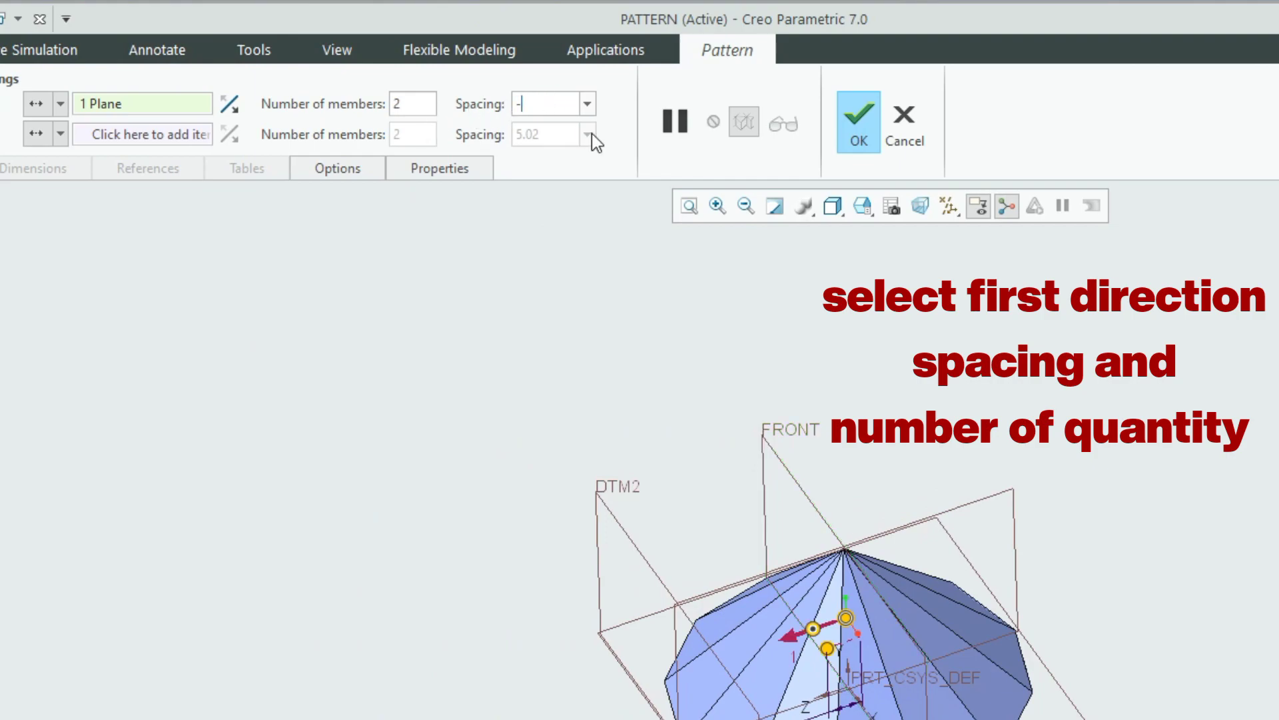
pyautogui.write('50')
pyautogui.press('Return')
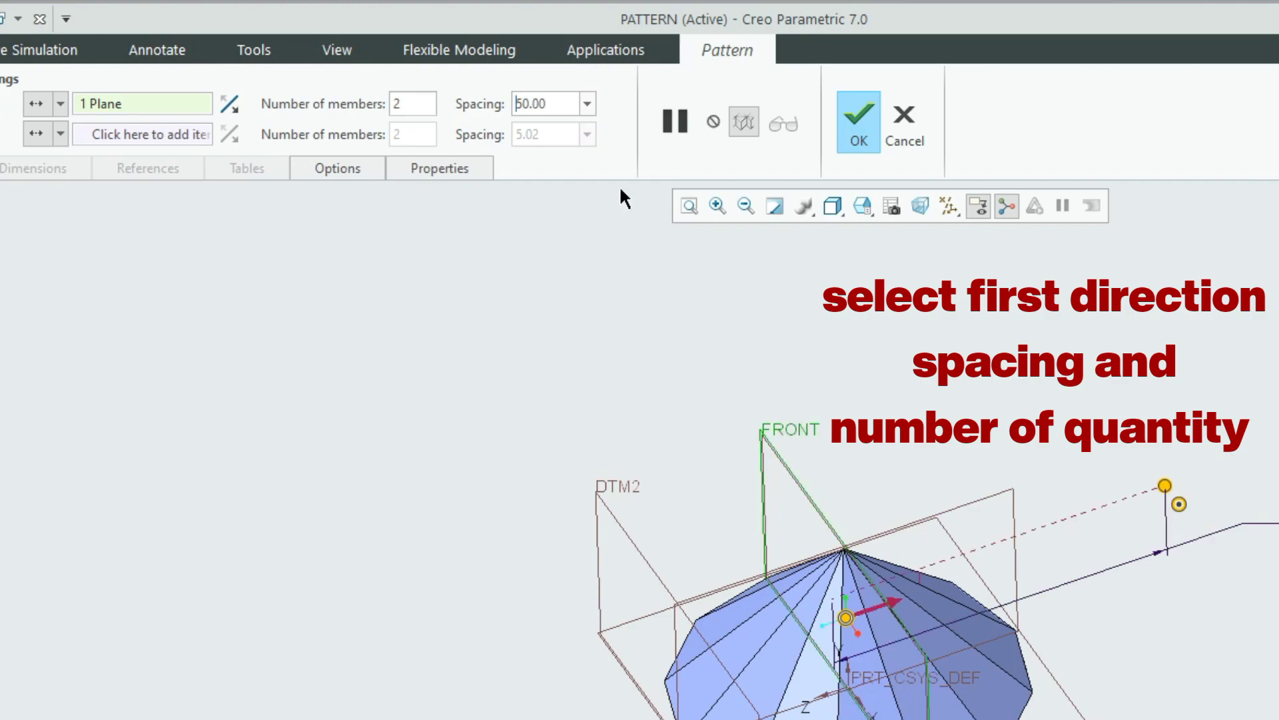
# - Use the RIGHT datum plane as the pattern's second direction and set its spacing to 50
pyautogui.click(181, 136)
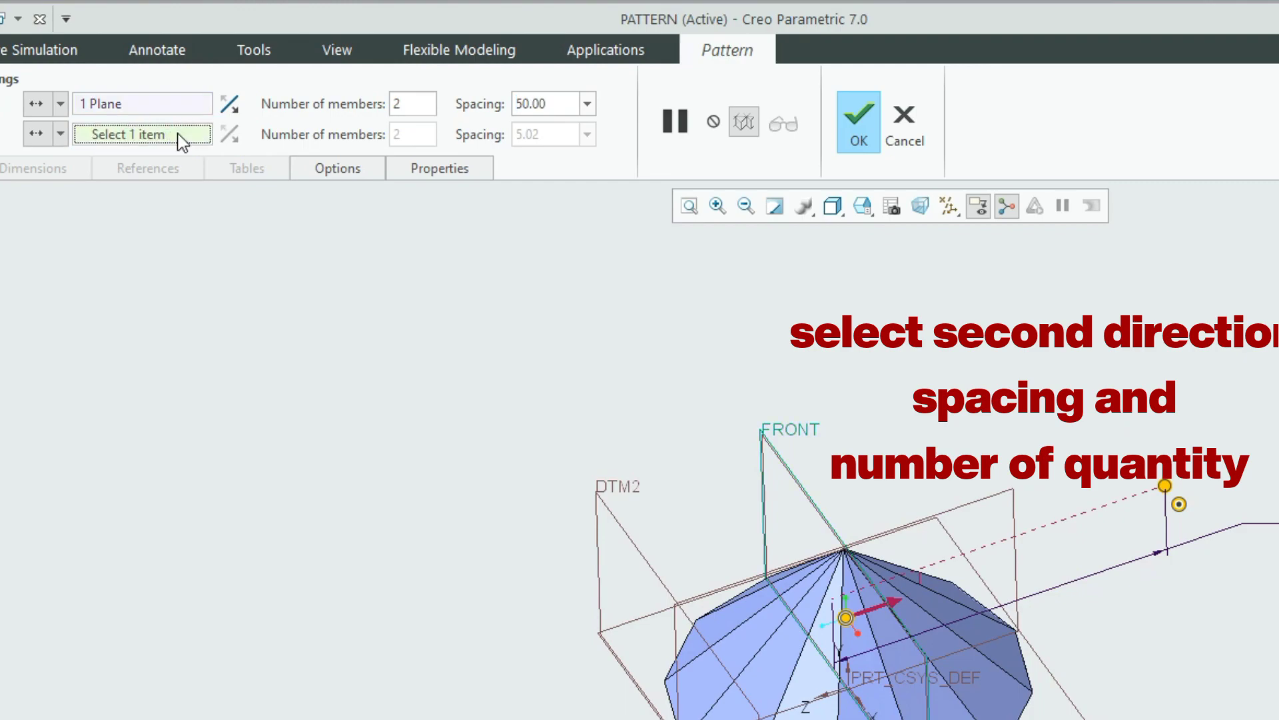
pyautogui.click(673, 617)
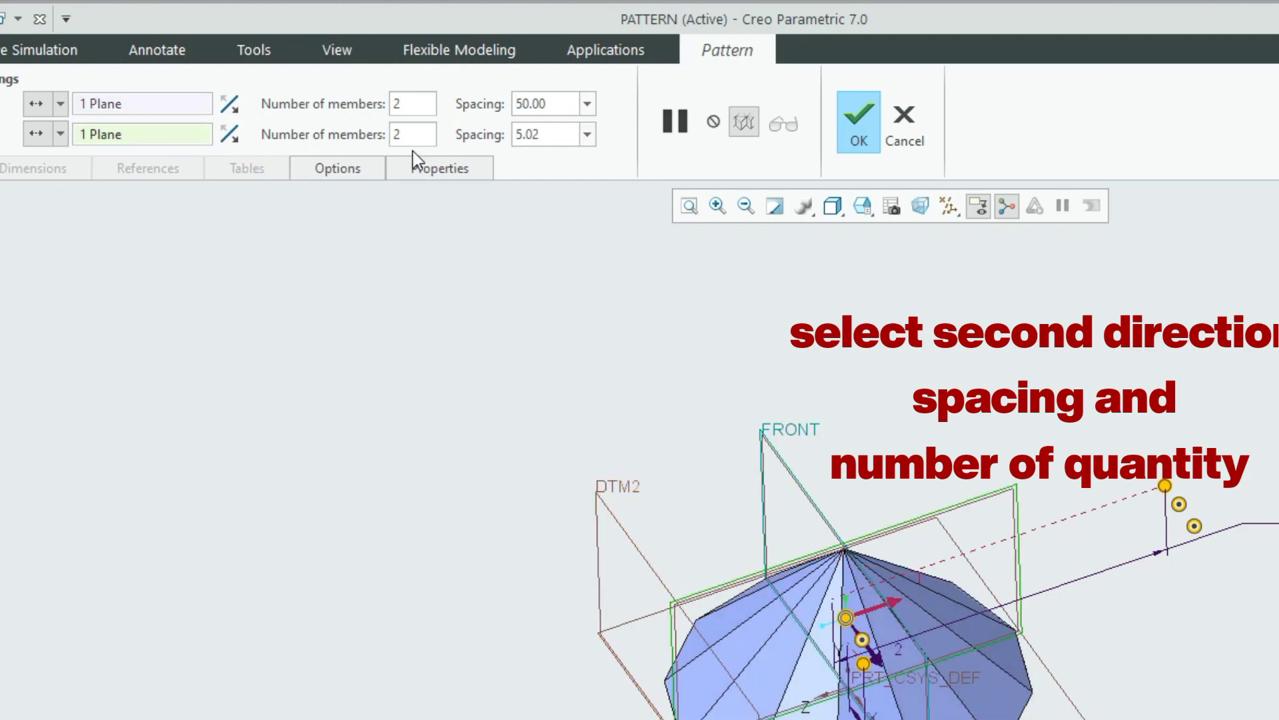
pyautogui.doubleClick(569, 137)
pyautogui.write('50')
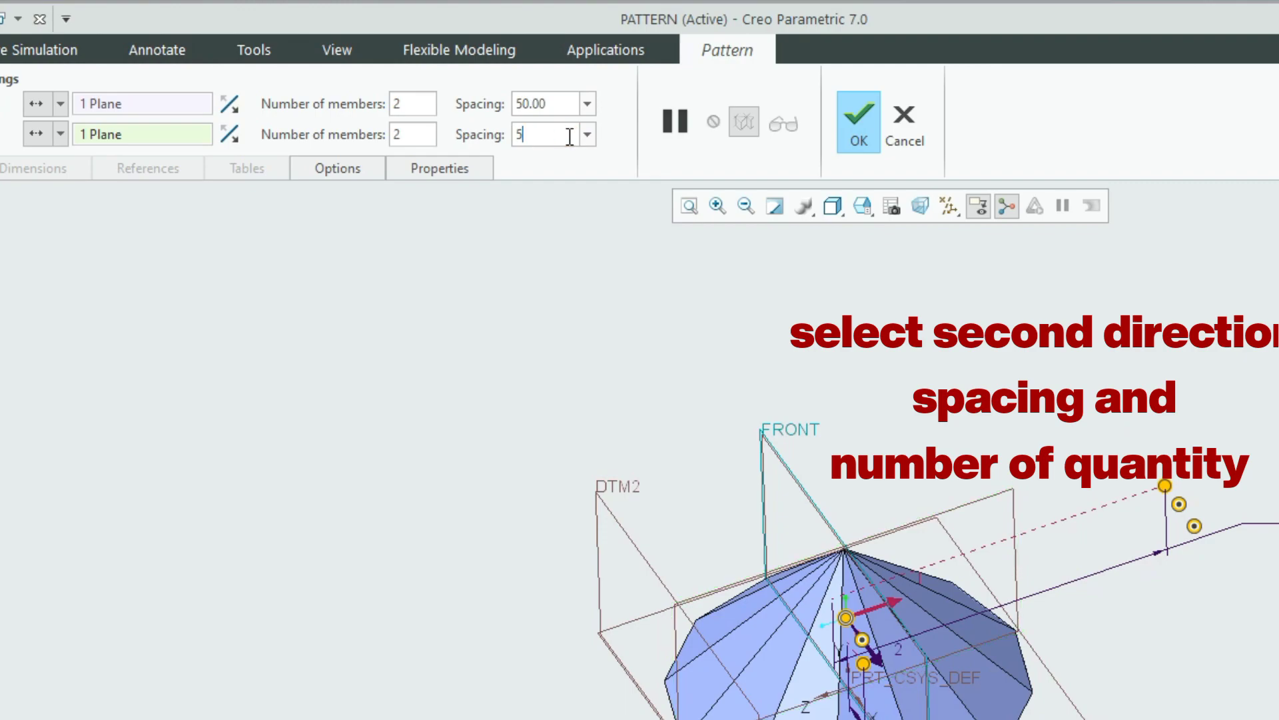
pyautogui.press('Return')
pyautogui.scroll(2, 442, 700)
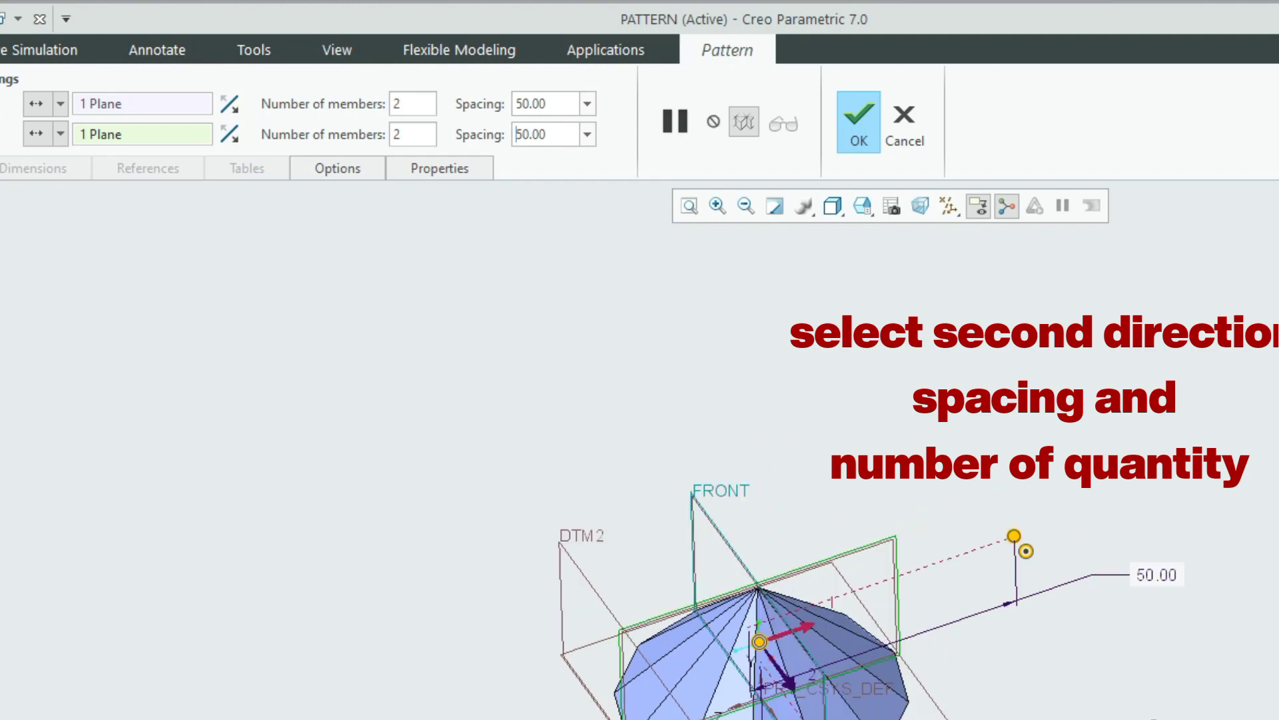
# - Set three members in both the first and second direction and complete the direction pattern
pyautogui.doubleClick(421, 102)
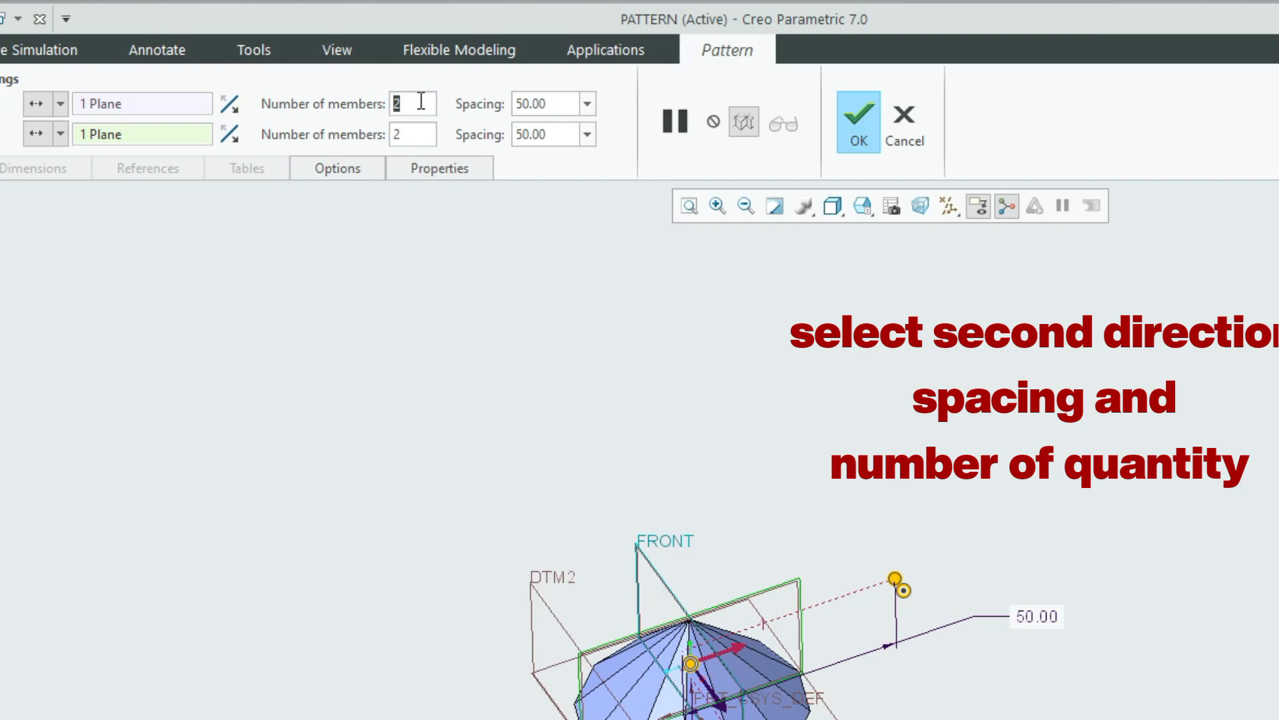
pyautogui.write('3')
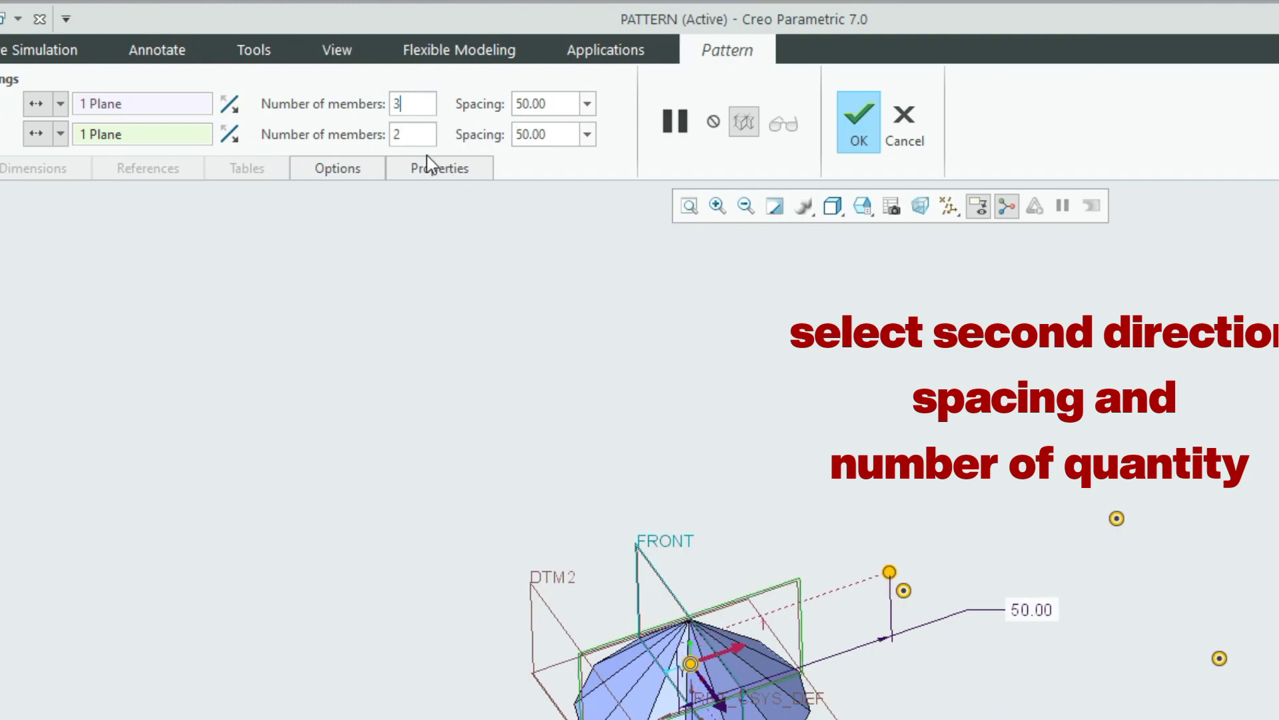
pyautogui.doubleClick(419, 137)
pyautogui.write('3')
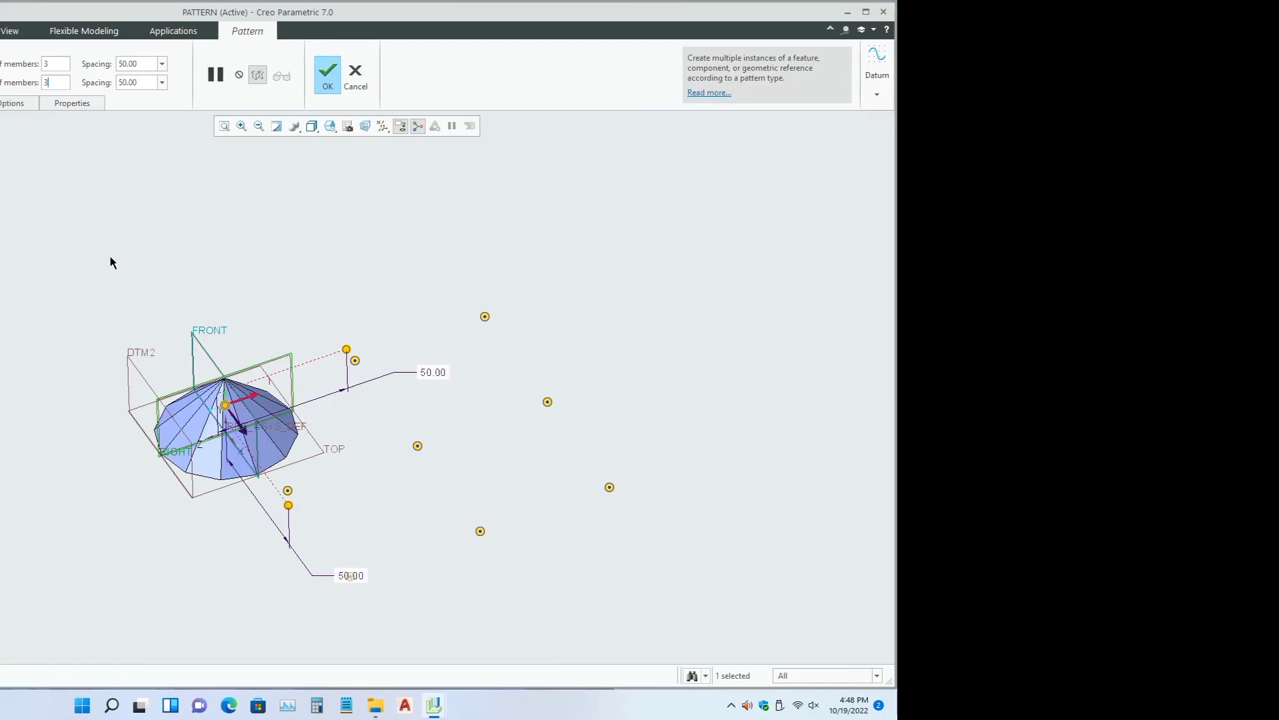
pyautogui.moveTo(504, 422); pyautogui.dragTo(518, 477, button='middle')
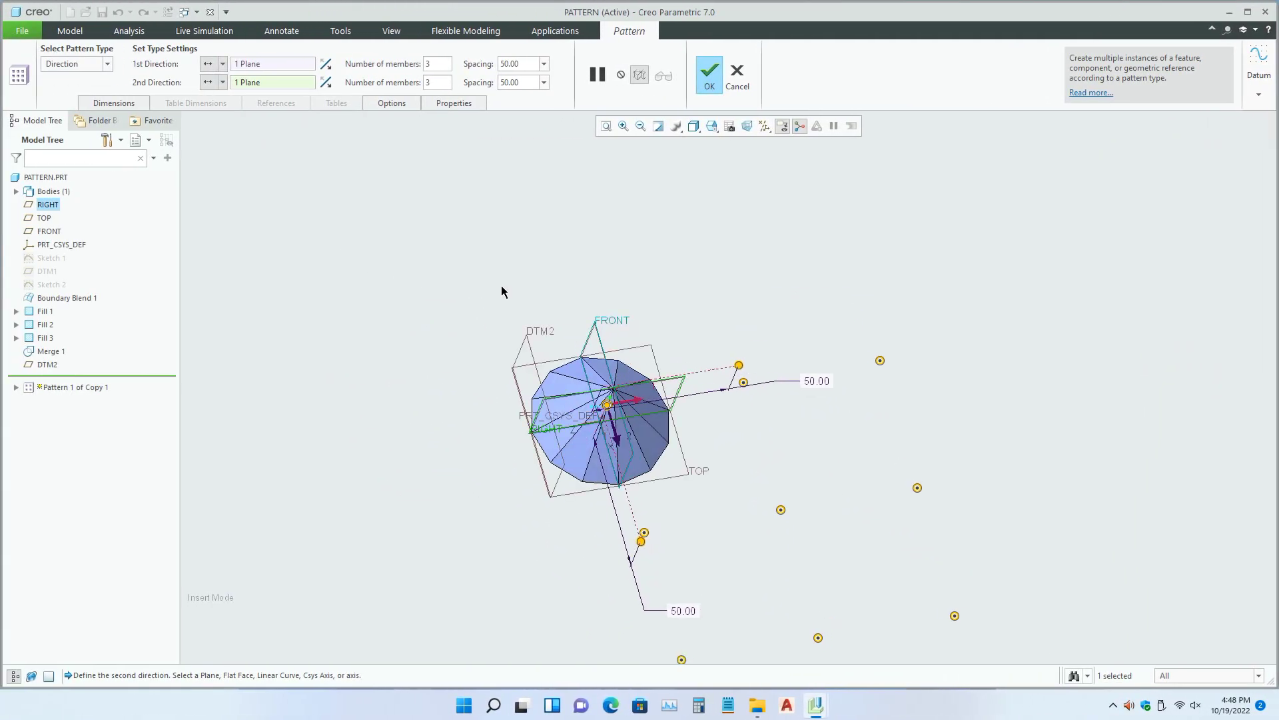
pyautogui.scroll(-2, 504, 249)
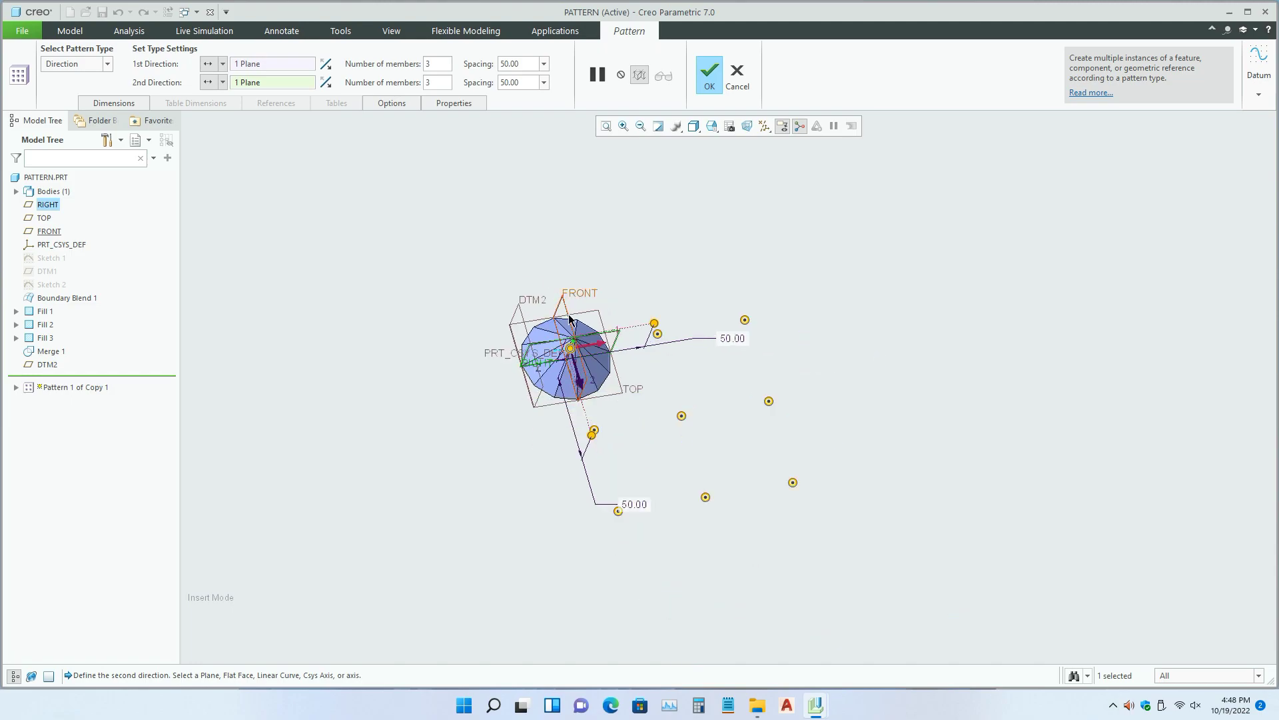
pyautogui.click(712, 75)
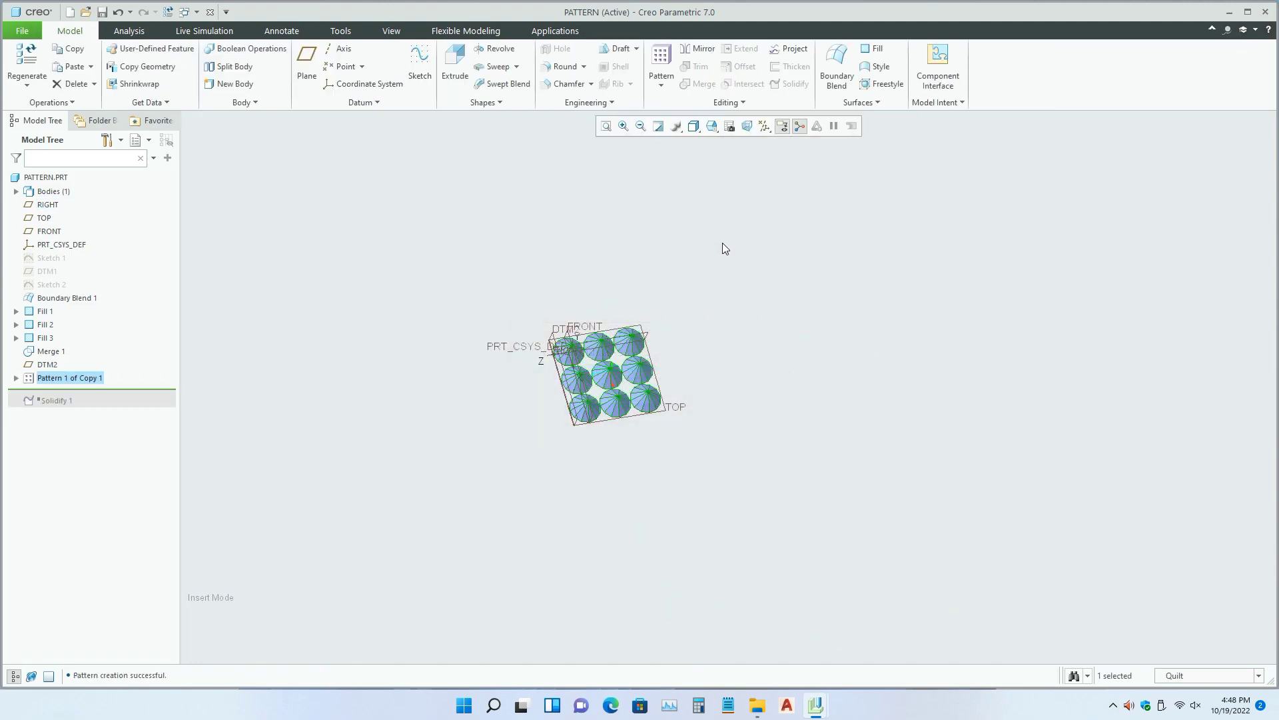
pyautogui.scroll(4, 584, 343)
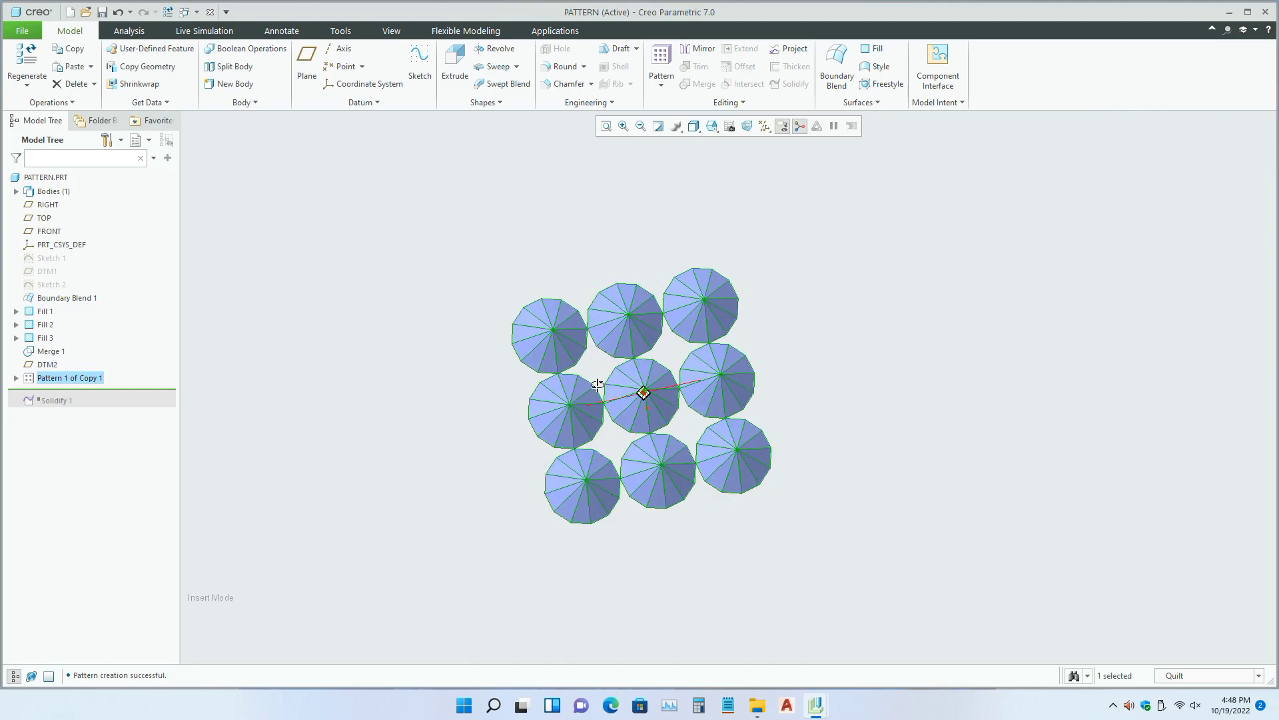
pyautogui.moveTo(562, 362)
pyautogui.mouseDown(button='middle')
pyautogui.moveTo(543, 333)
pyautogui.moveTo(554, 336)
pyautogui.mouseUp(button='middle')
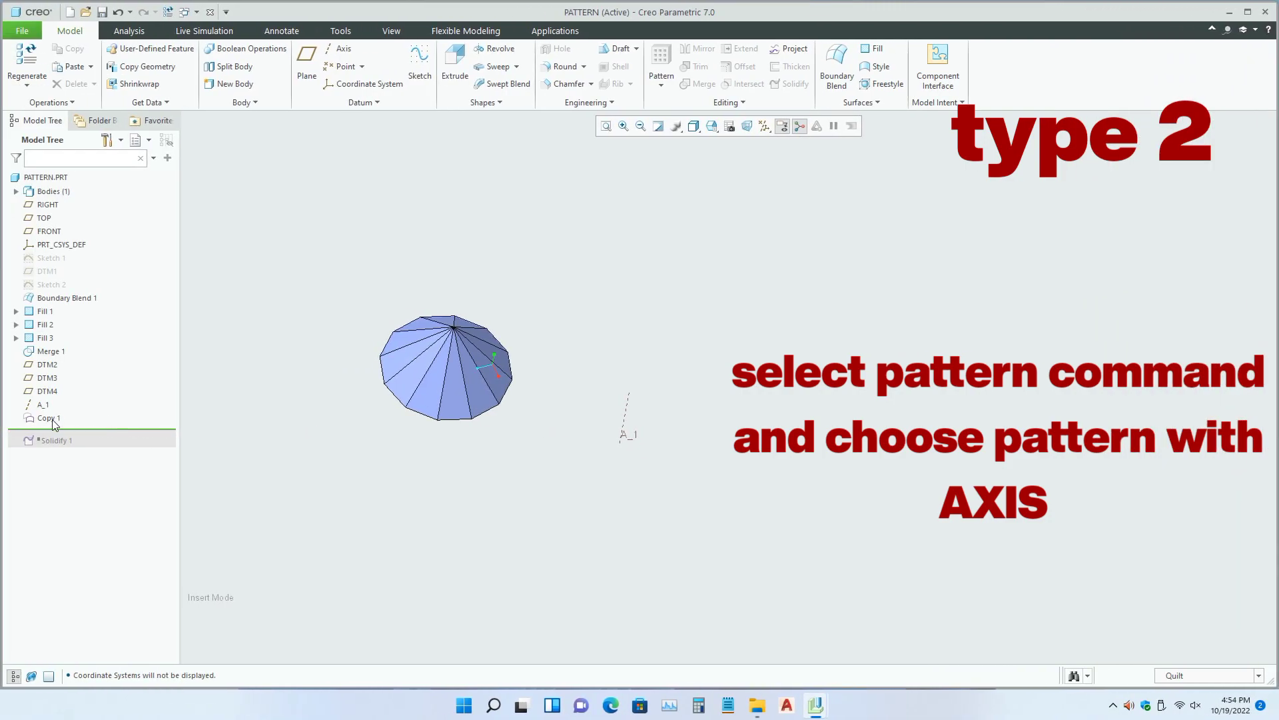
# - Start an Axis-type pattern of Copy 1 with datum axis A_1 as the pattern center
pyautogui.click(54, 418)
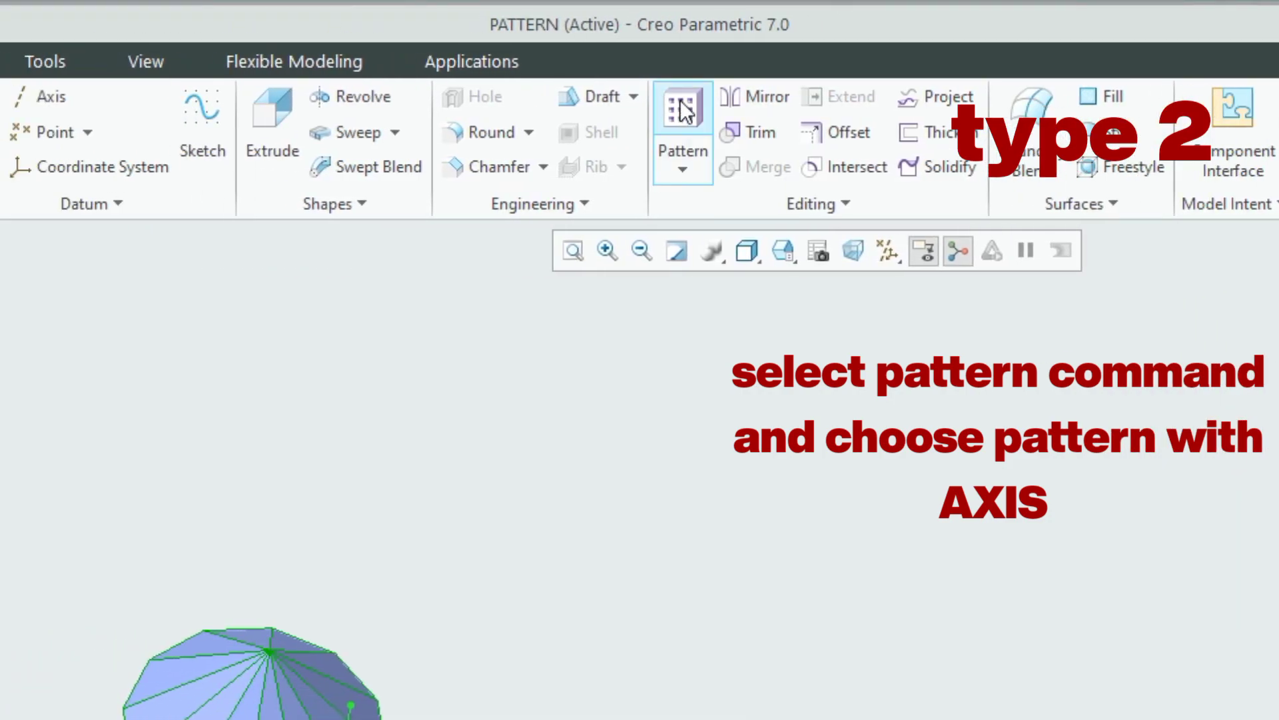
pyautogui.click(619, 111)
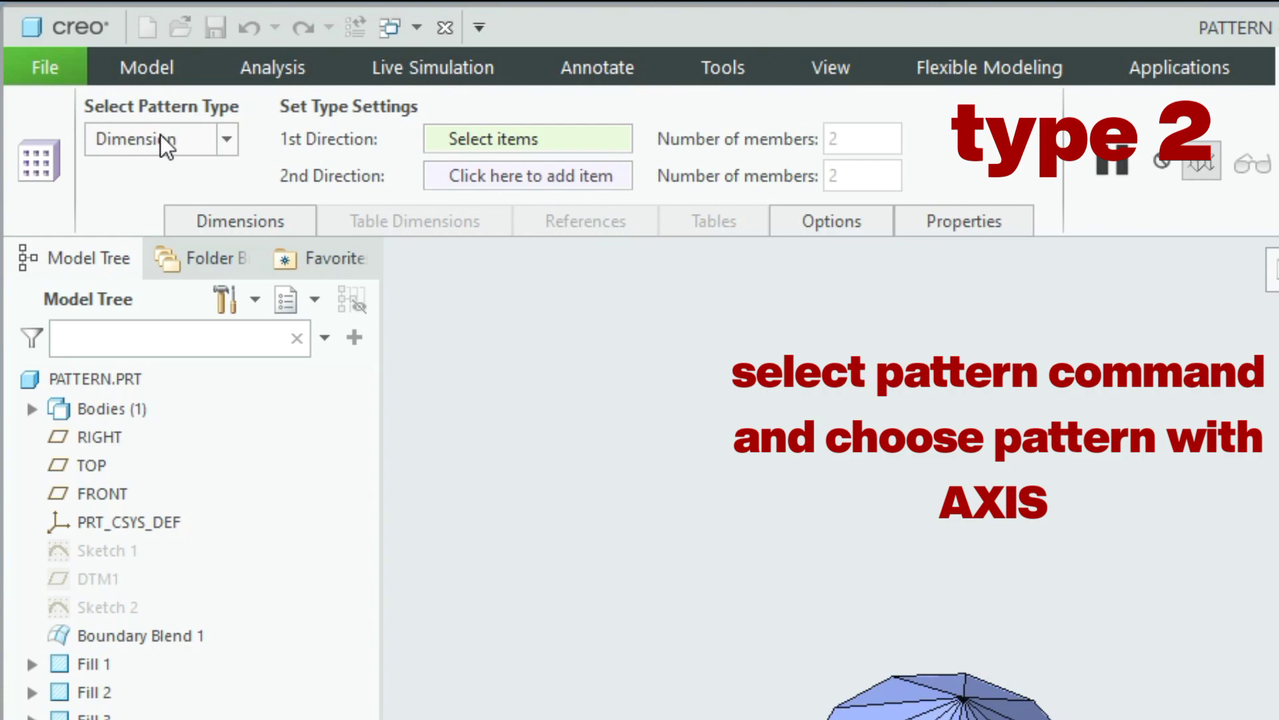
pyautogui.click(161, 136)
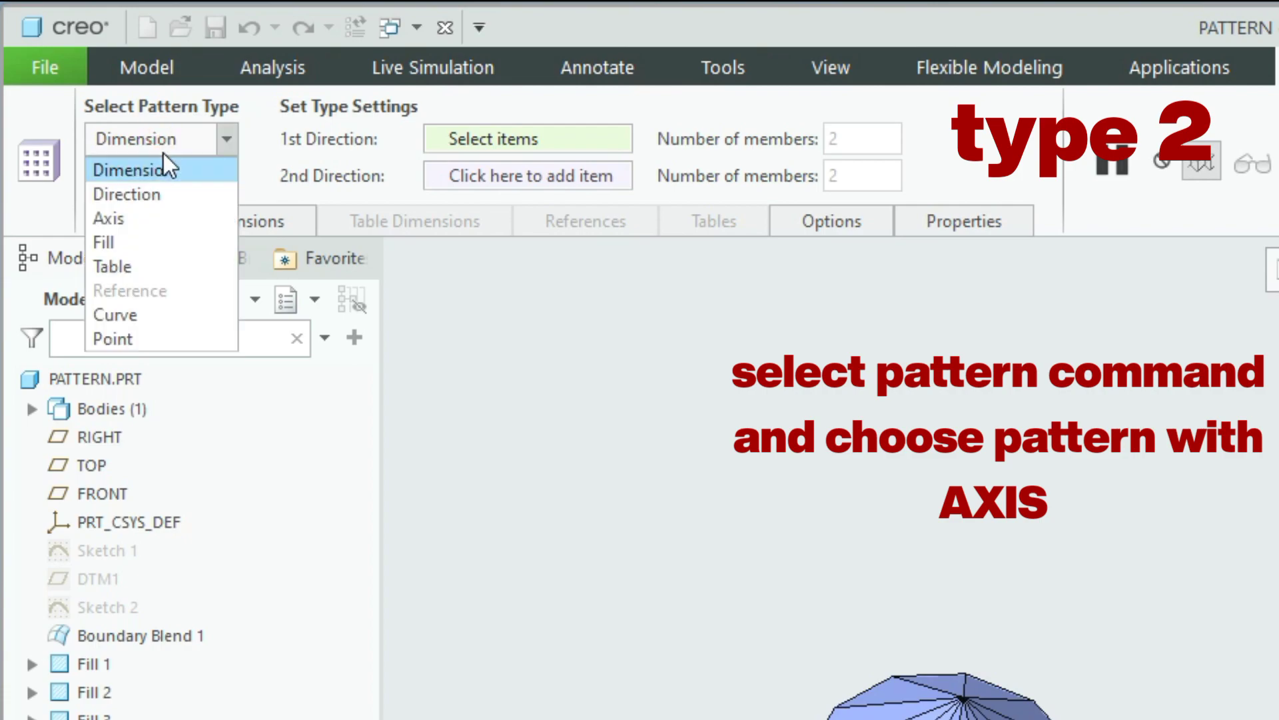
pyautogui.click(131, 220)
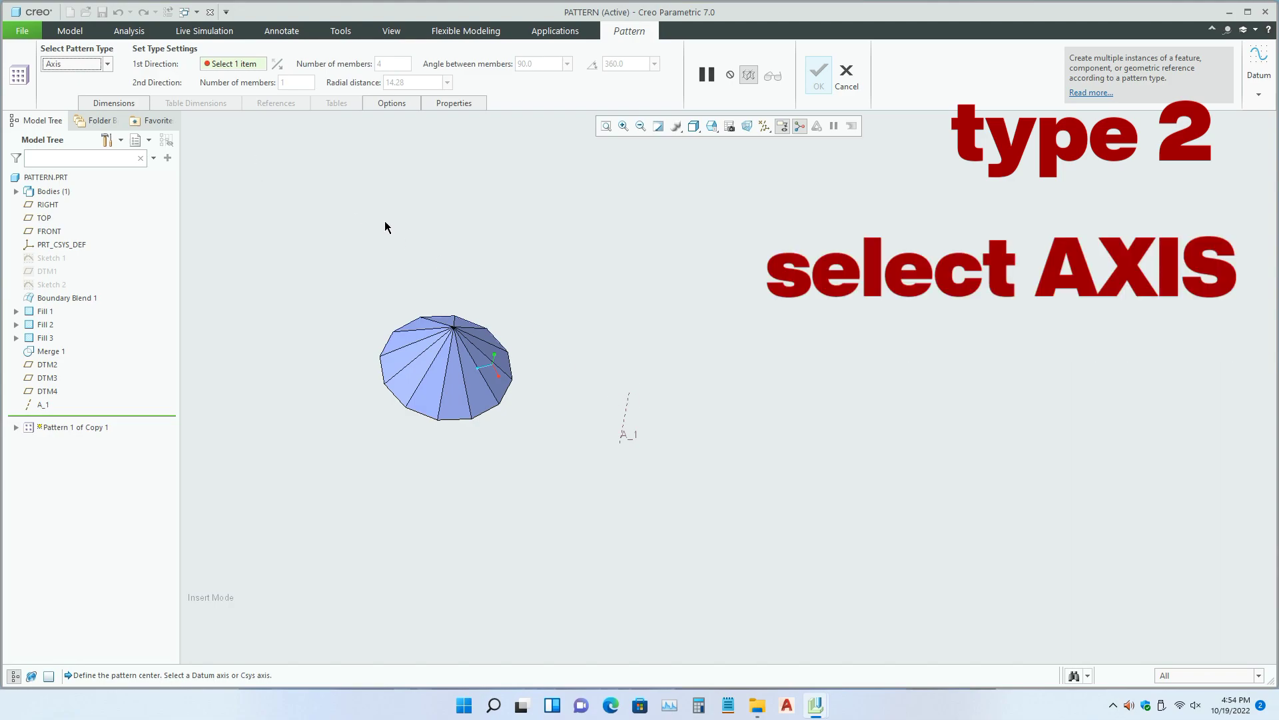
pyautogui.click(627, 416)
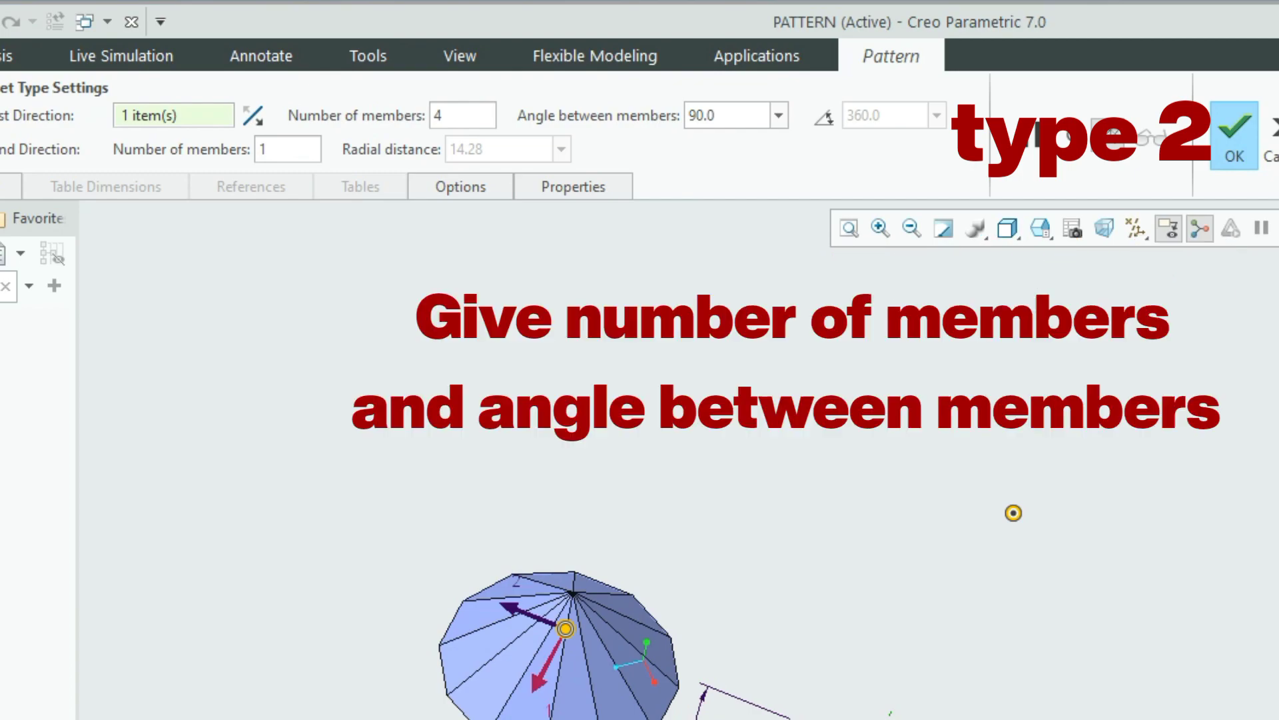
# - Set six members distributed over the full 360° angular extent and complete the axis pattern
pyautogui.scroll(1, 875, 717)
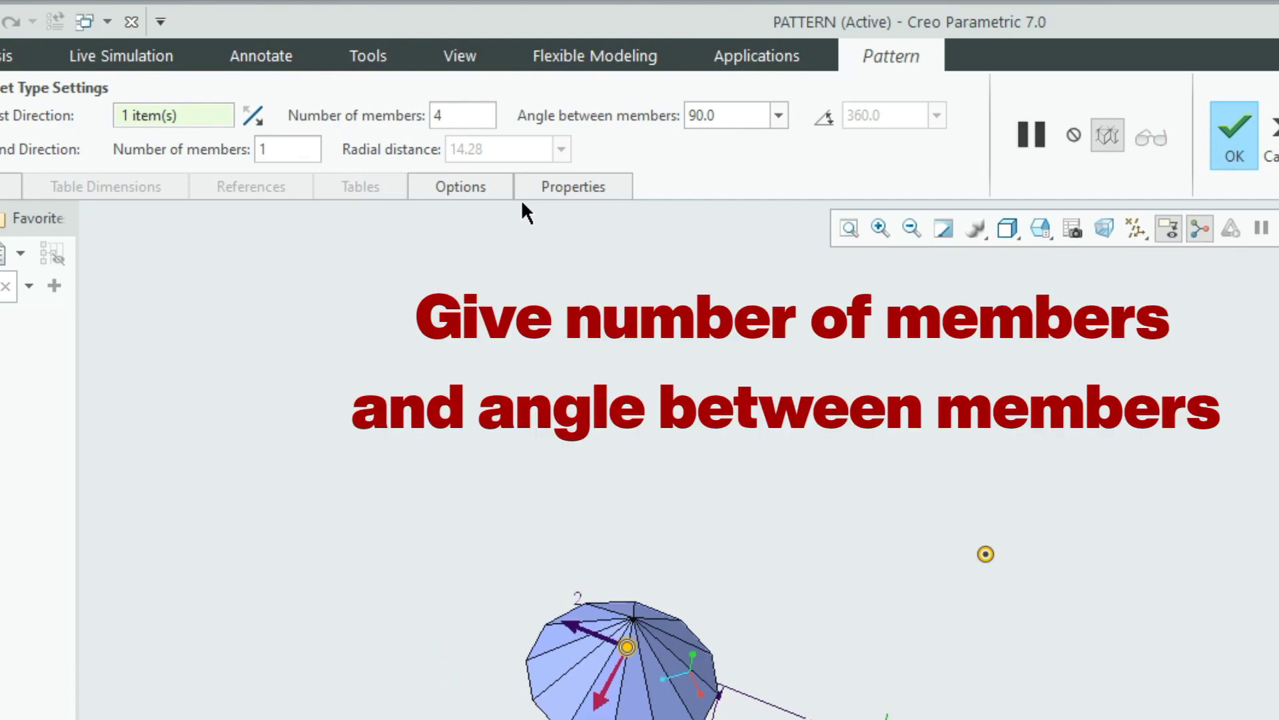
pyautogui.doubleClick(450, 116)
pyautogui.write('6')
pyautogui.click(824, 120)
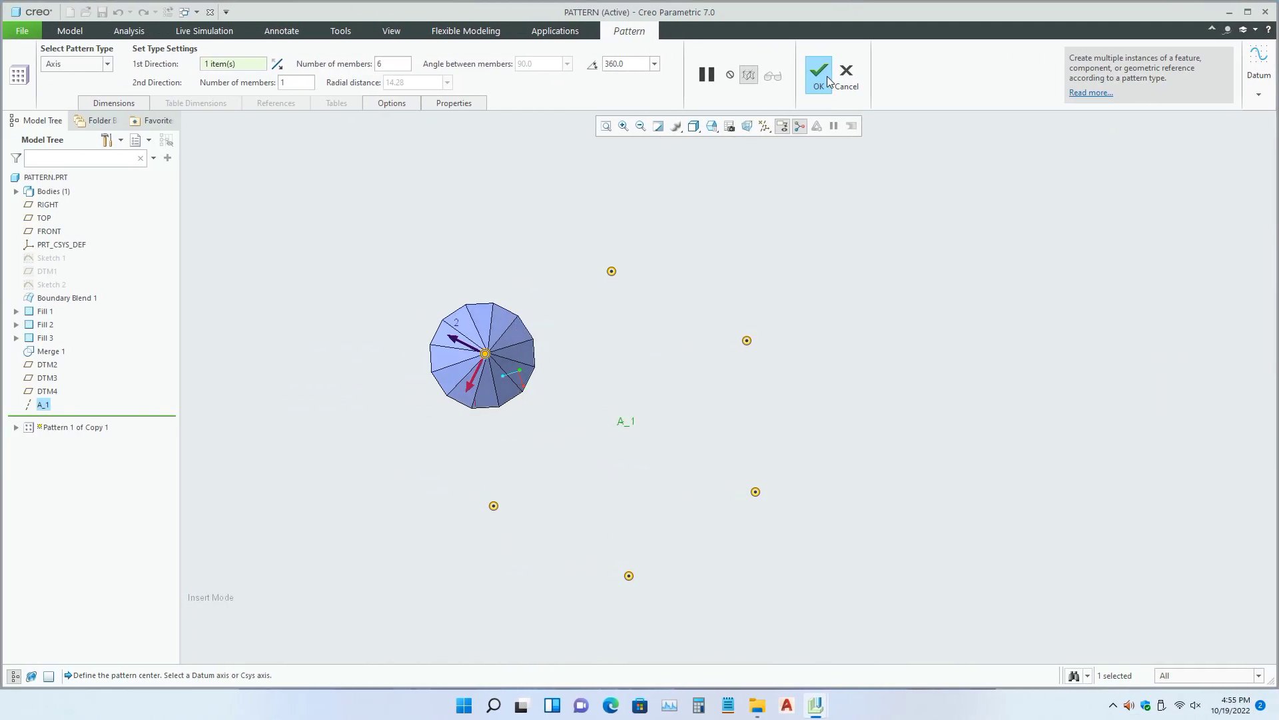
pyautogui.click(826, 76)
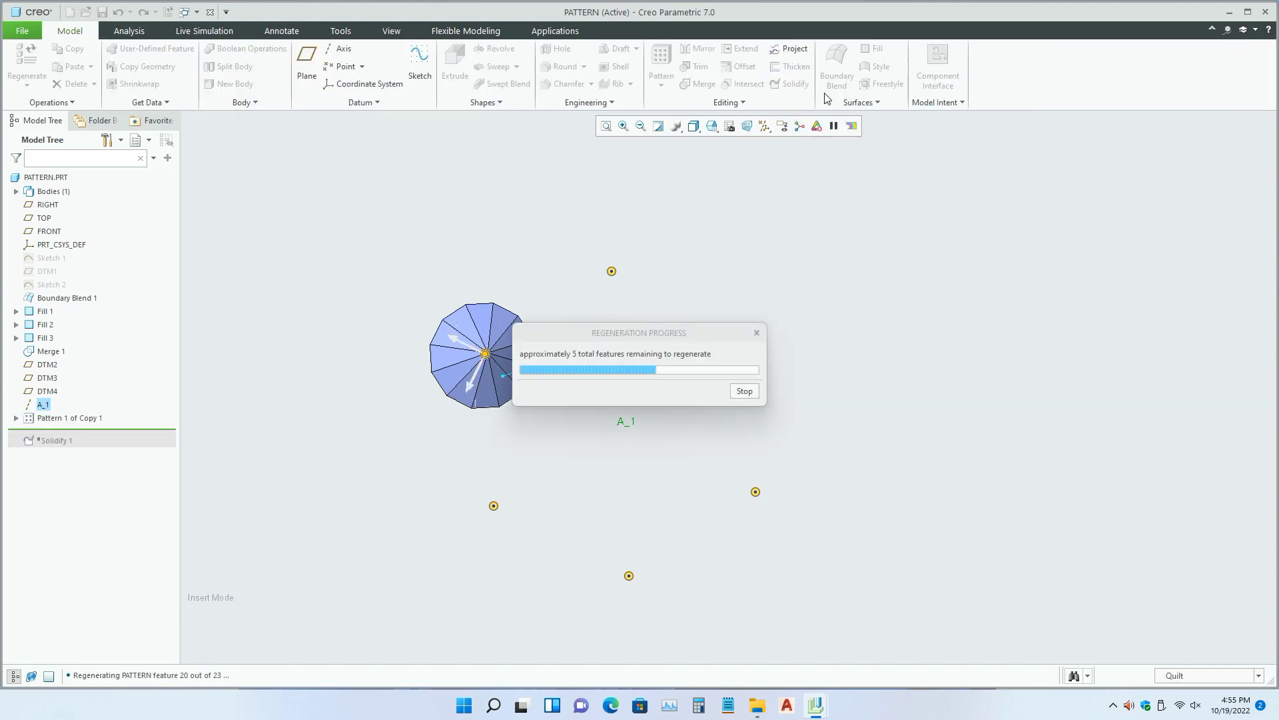
pyautogui.scroll(-3, 520, 279)
pyautogui.moveTo(519, 278); pyautogui.dragTo(551, 286, button='middle')
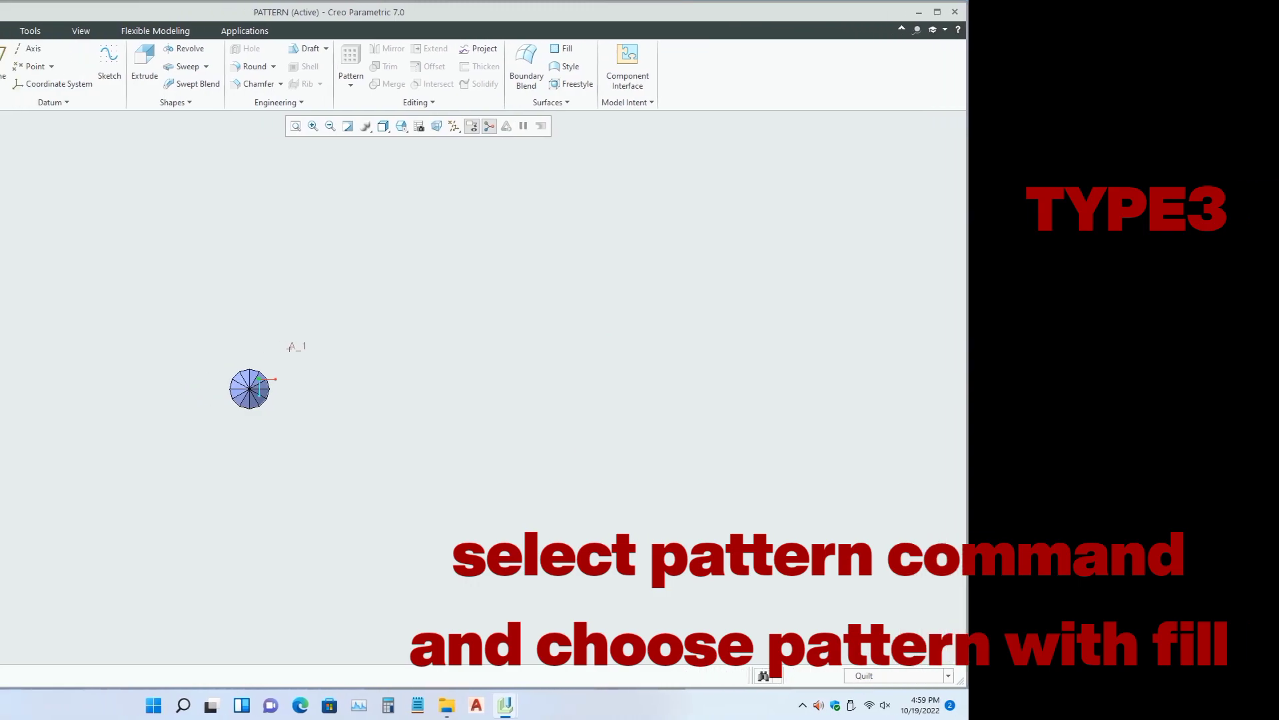
# - Start a Fill-type pattern of the copied faceted surface
pyautogui.click(52, 420)
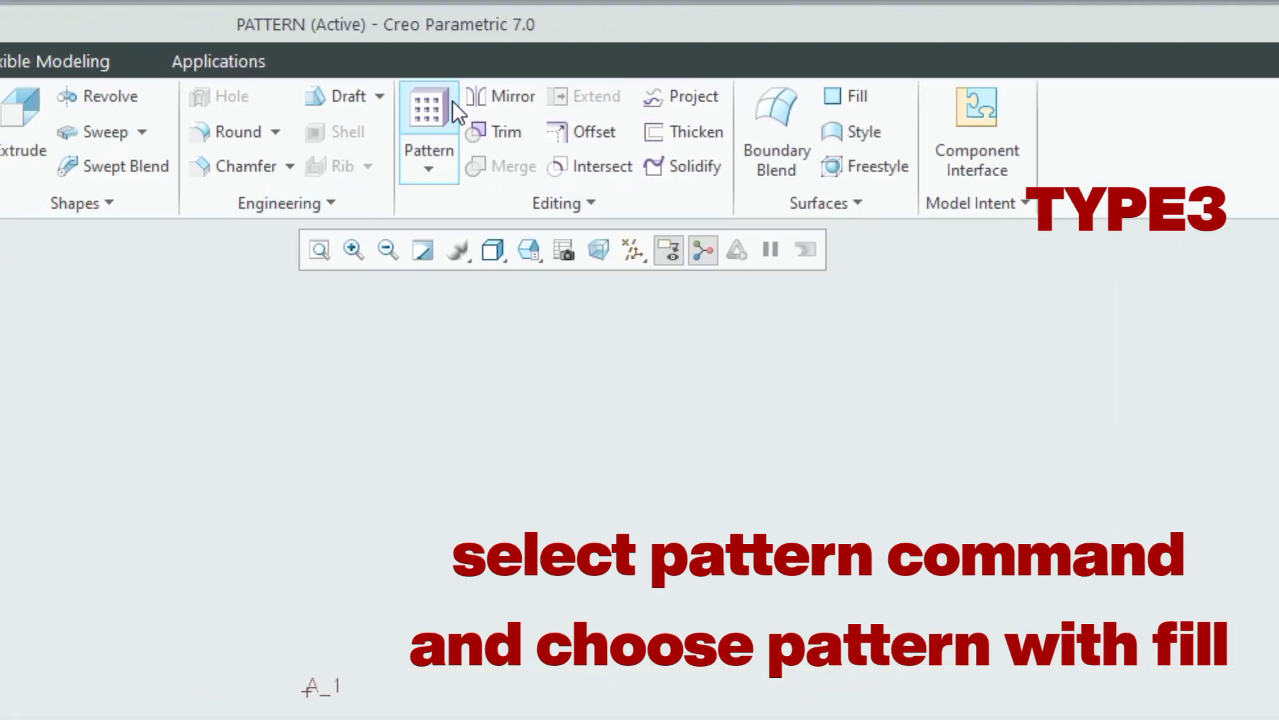
pyautogui.click(661, 59)
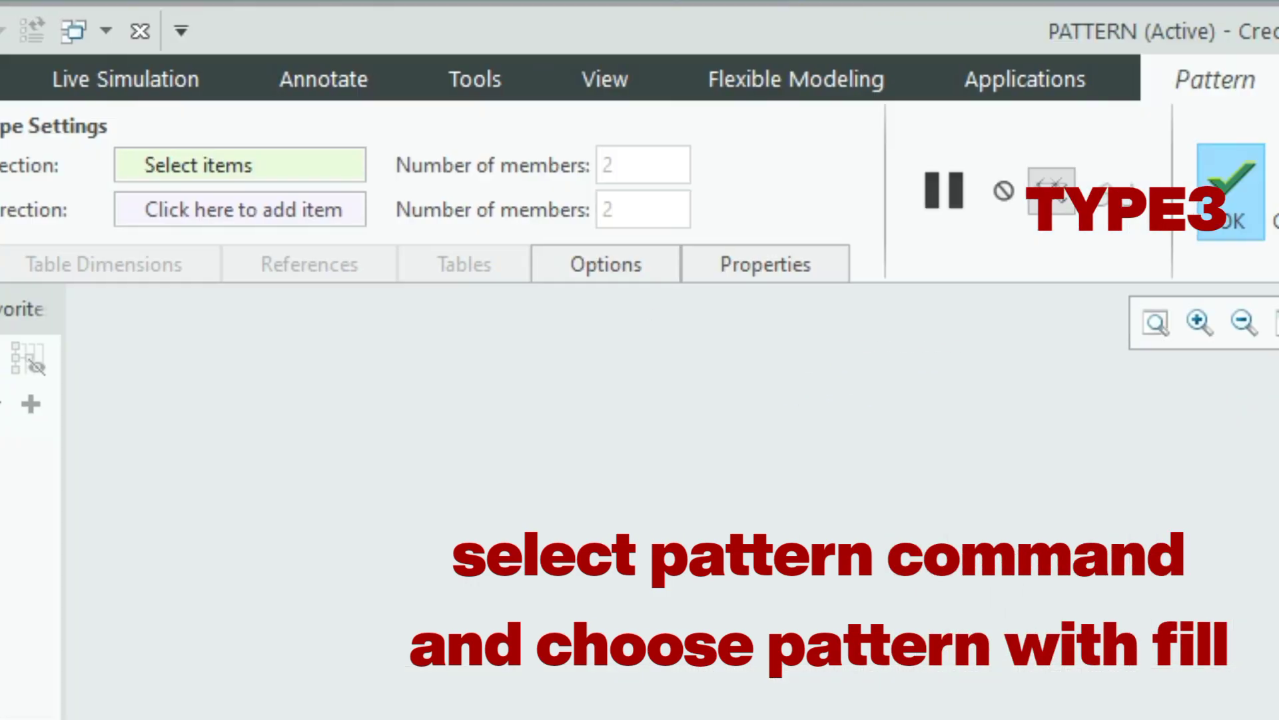
pyautogui.click(215, 173)
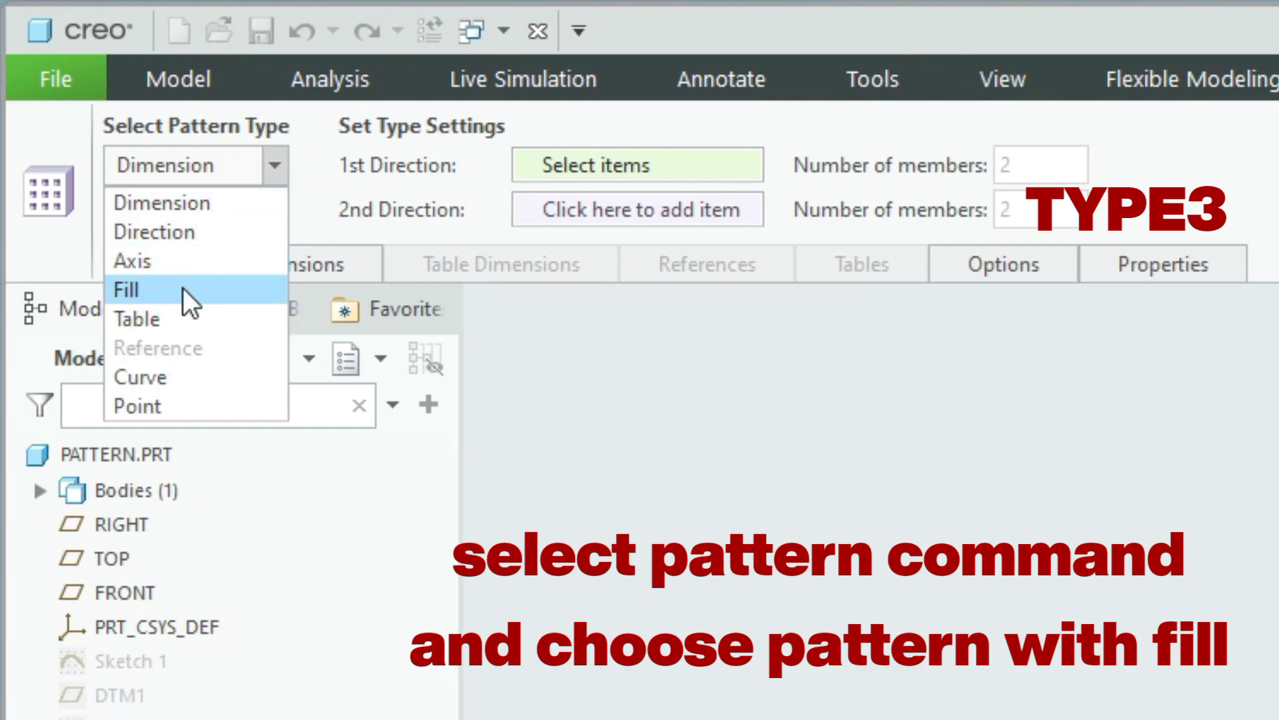
pyautogui.click(184, 291)
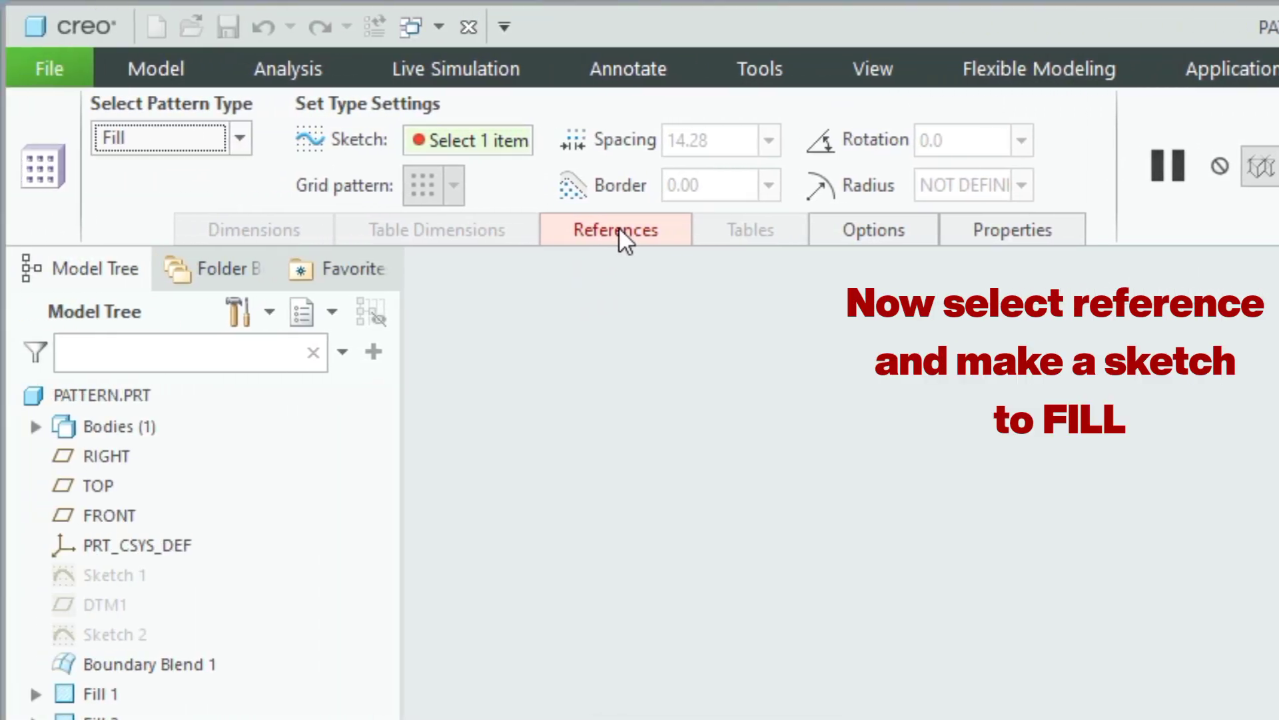
# - Define the fill sketch on the TOP datum plane with the RIGHT plane as reference and orientation Right
pyautogui.click(619, 230)
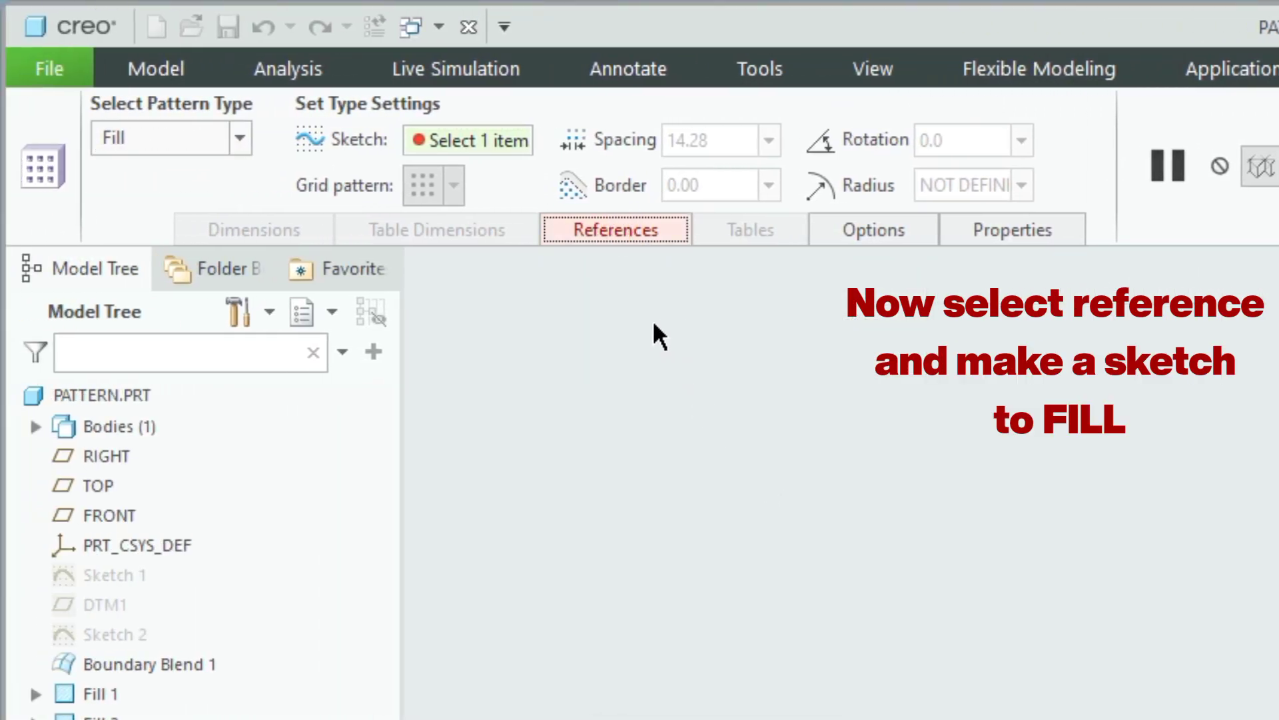
pyautogui.click(637, 229)
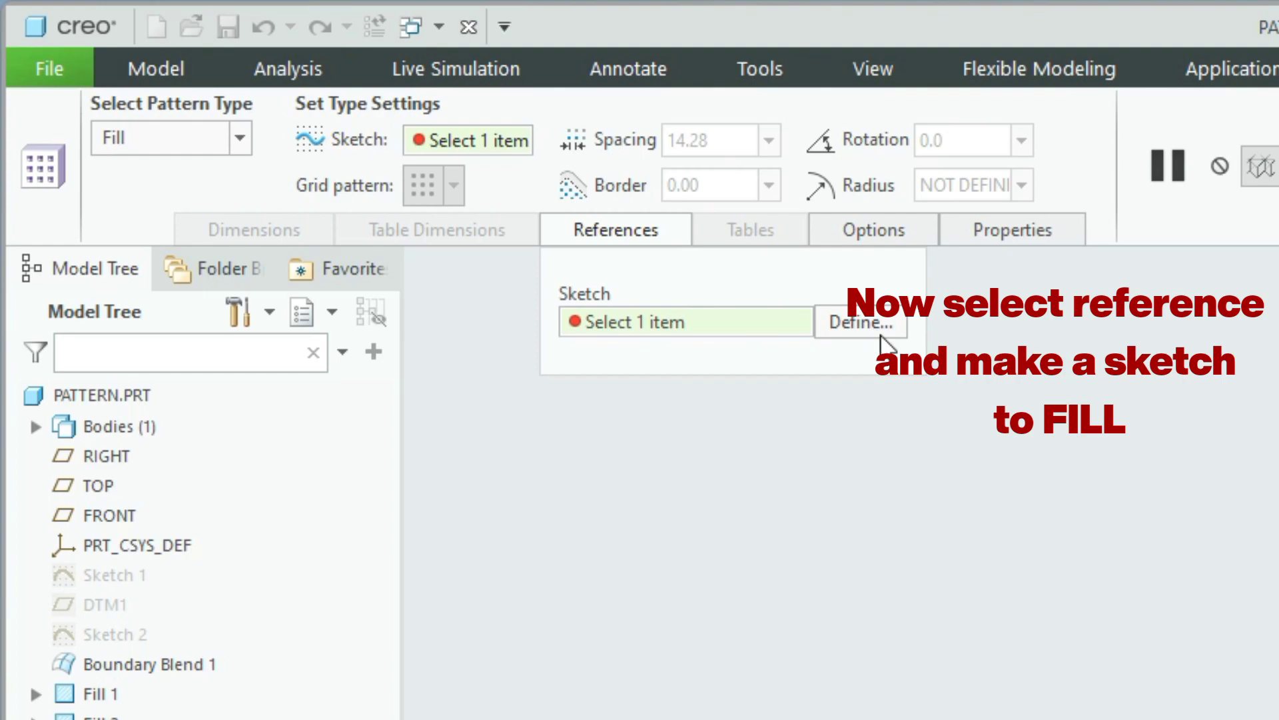
pyautogui.click(878, 332)
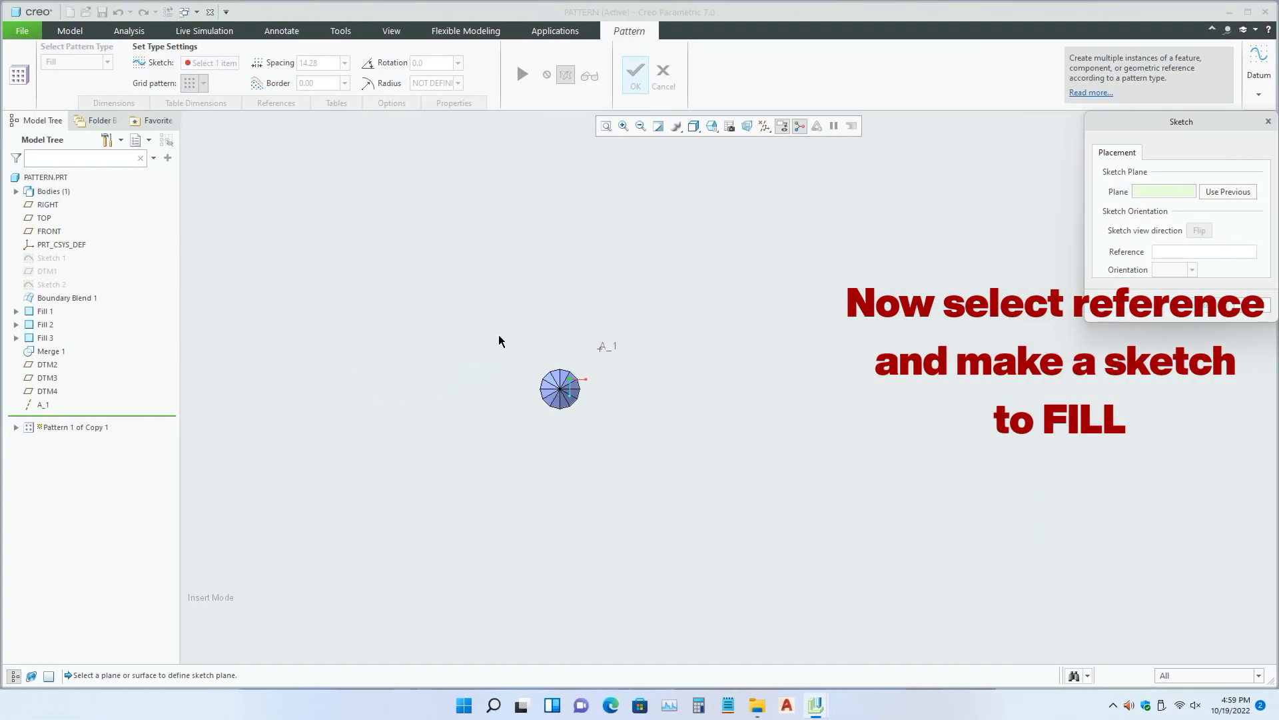
pyautogui.click(47, 204)
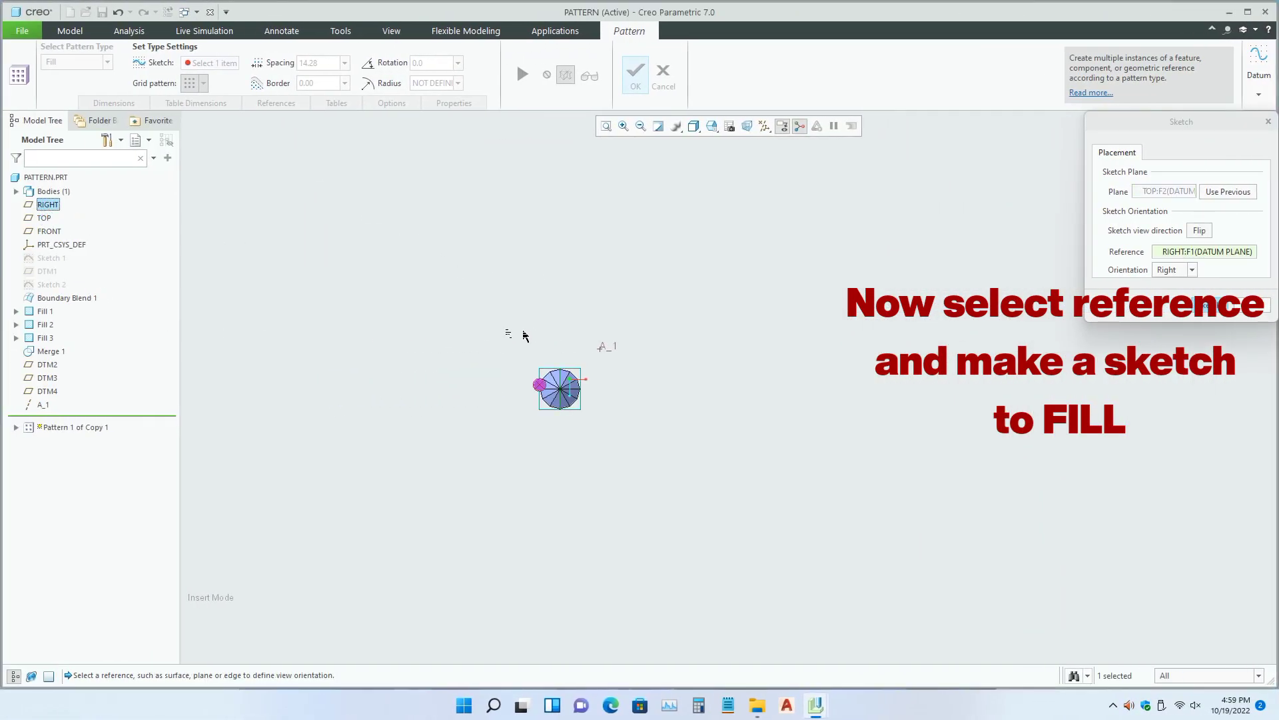
pyautogui.middleClick(566, 335)
# - Sketch a square about 151 wide around the faceted surface as the fill boundary
pyautogui.scroll(-4, 534, 406)
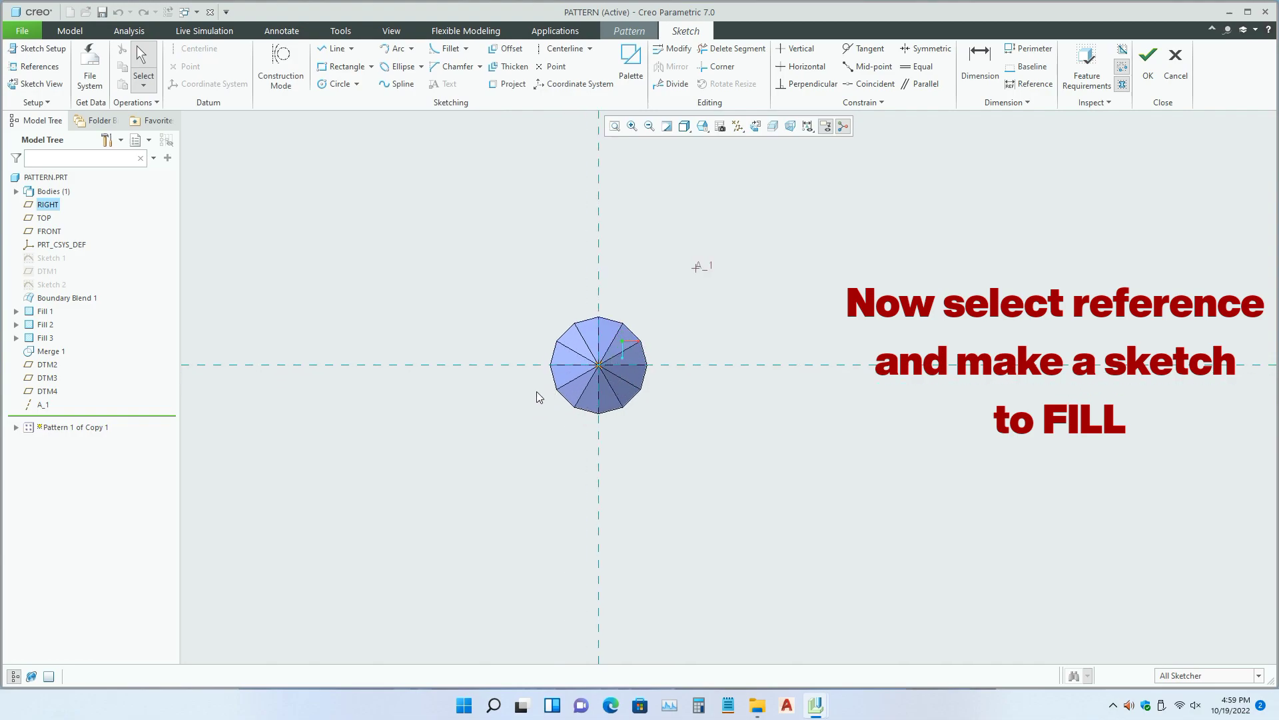
pyautogui.scroll(-2, 573, 373)
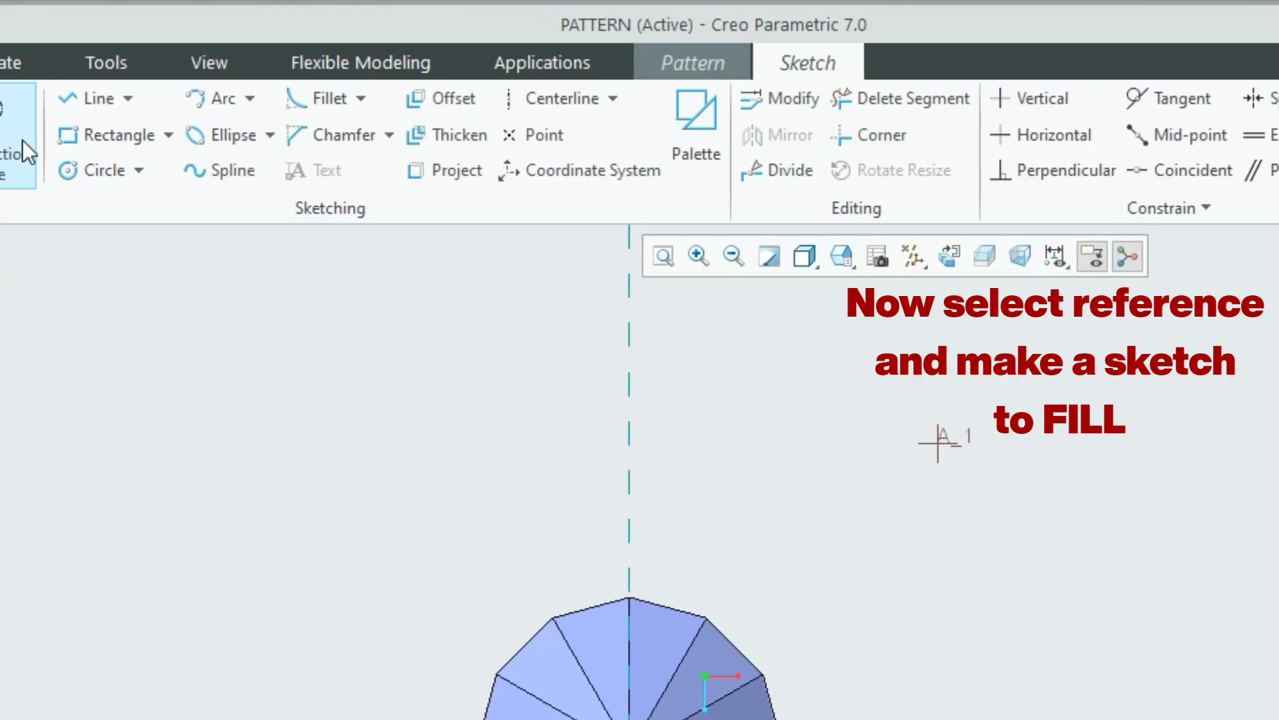
pyautogui.click(328, 67)
pyautogui.scroll(3, 430, 262)
pyautogui.click(412, 203)
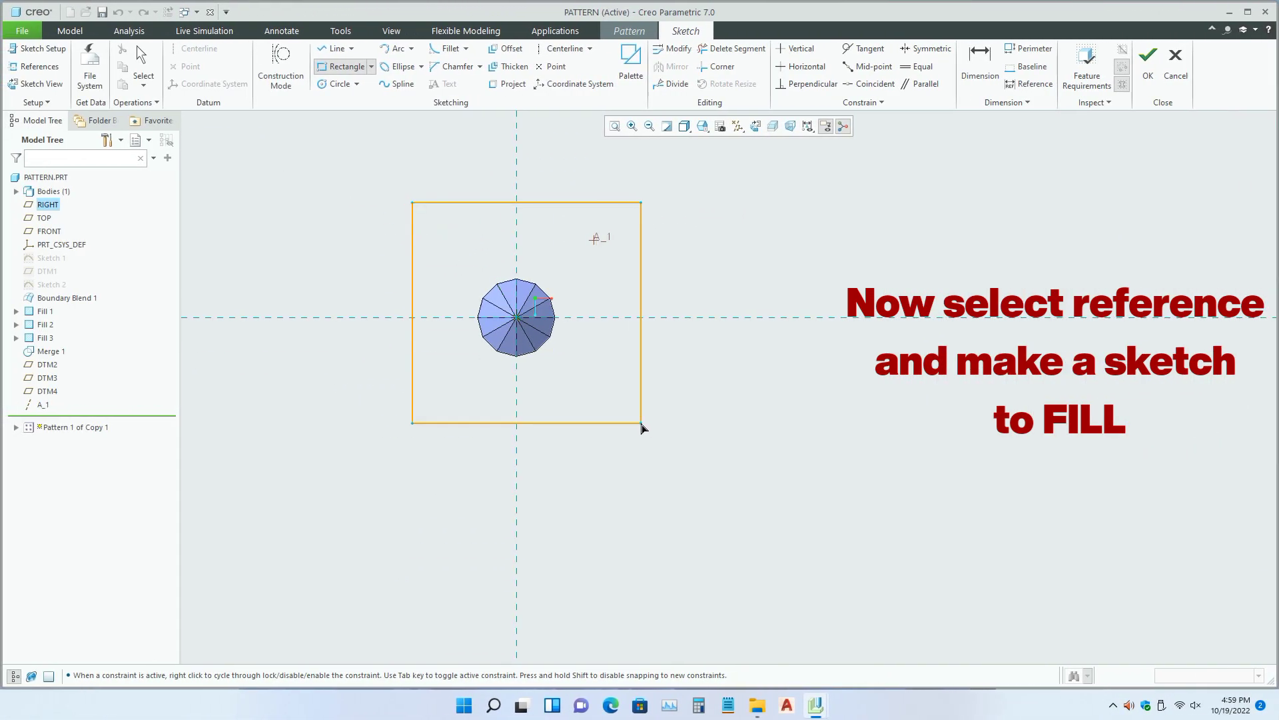
pyautogui.click(648, 438)
pyautogui.middleClick(758, 380)
pyautogui.scroll(1, 549, 437)
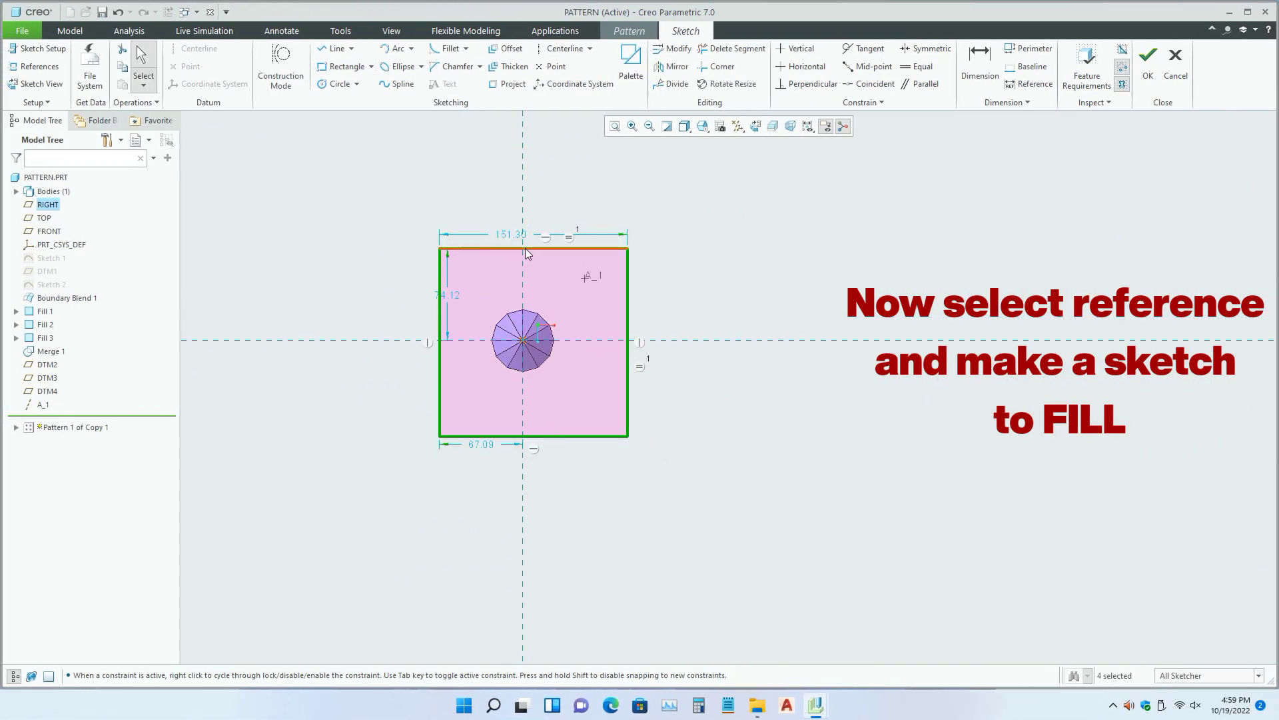
# - Set the side length of the square fill boundary to 500
pyautogui.doubleClick(514, 236)
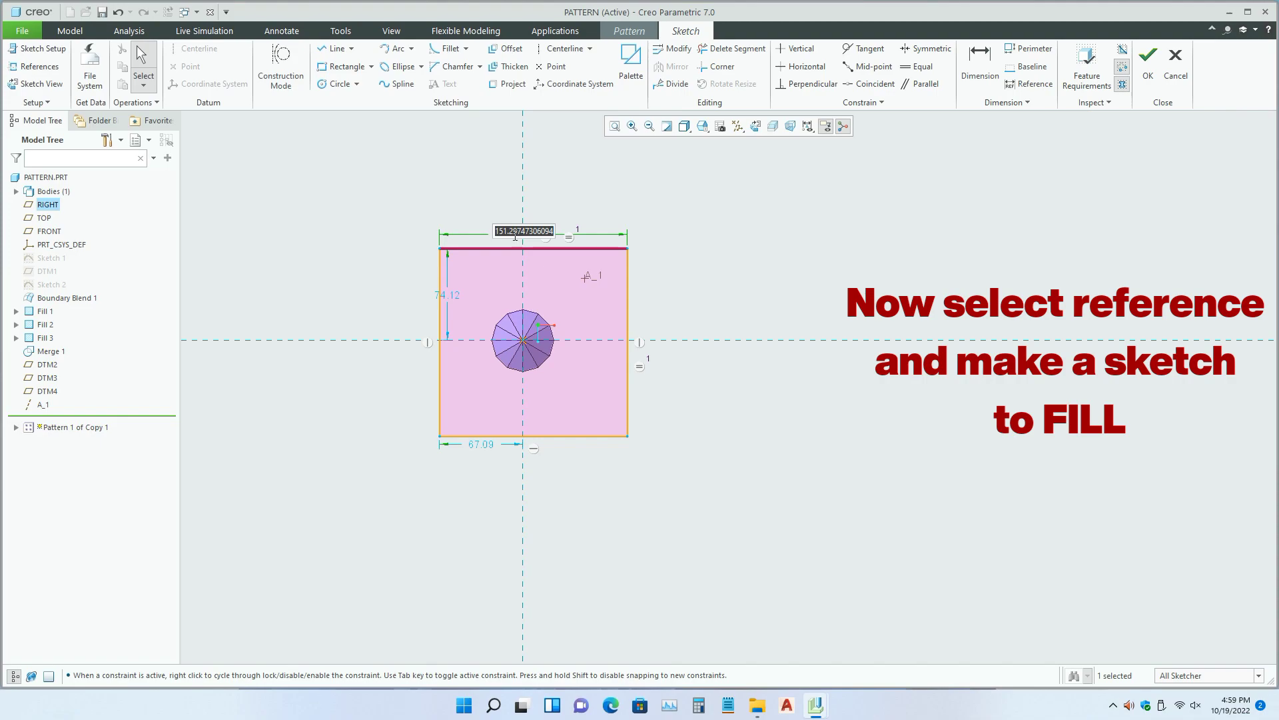
pyautogui.write('500')
pyautogui.press('Return')
pyautogui.scroll(1, 346, 226)
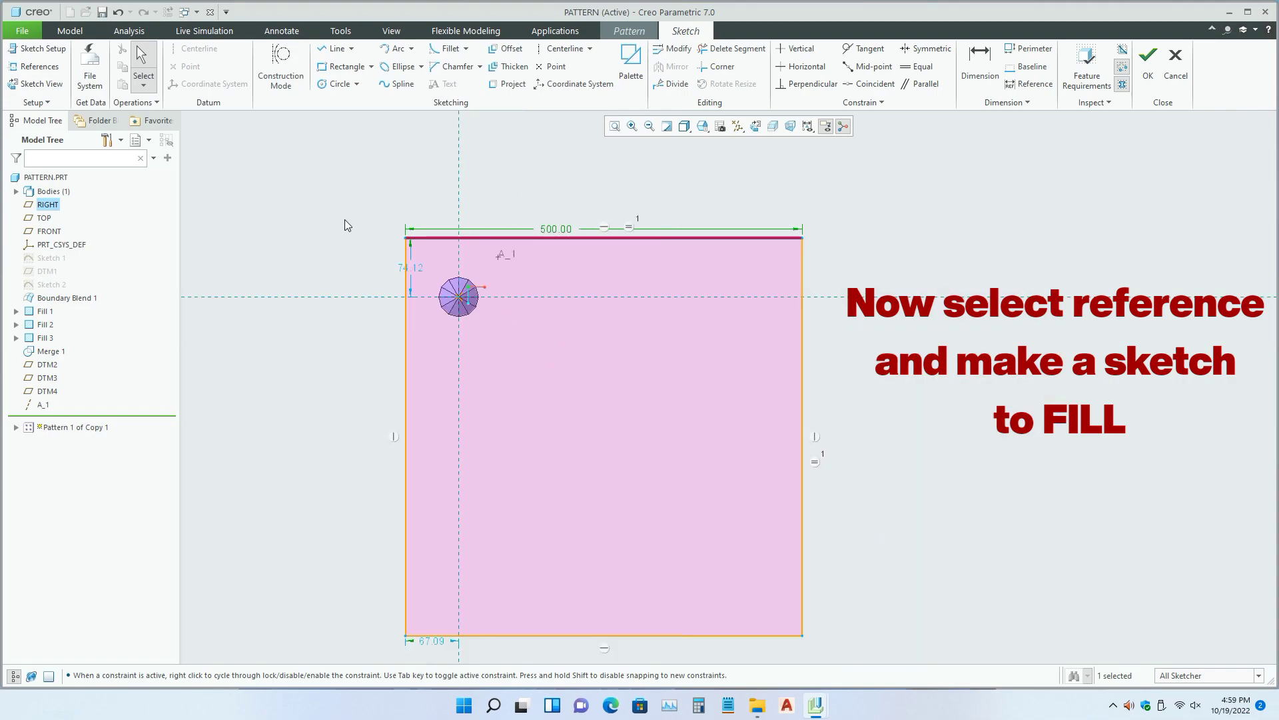
pyautogui.scroll(1, 476, 373)
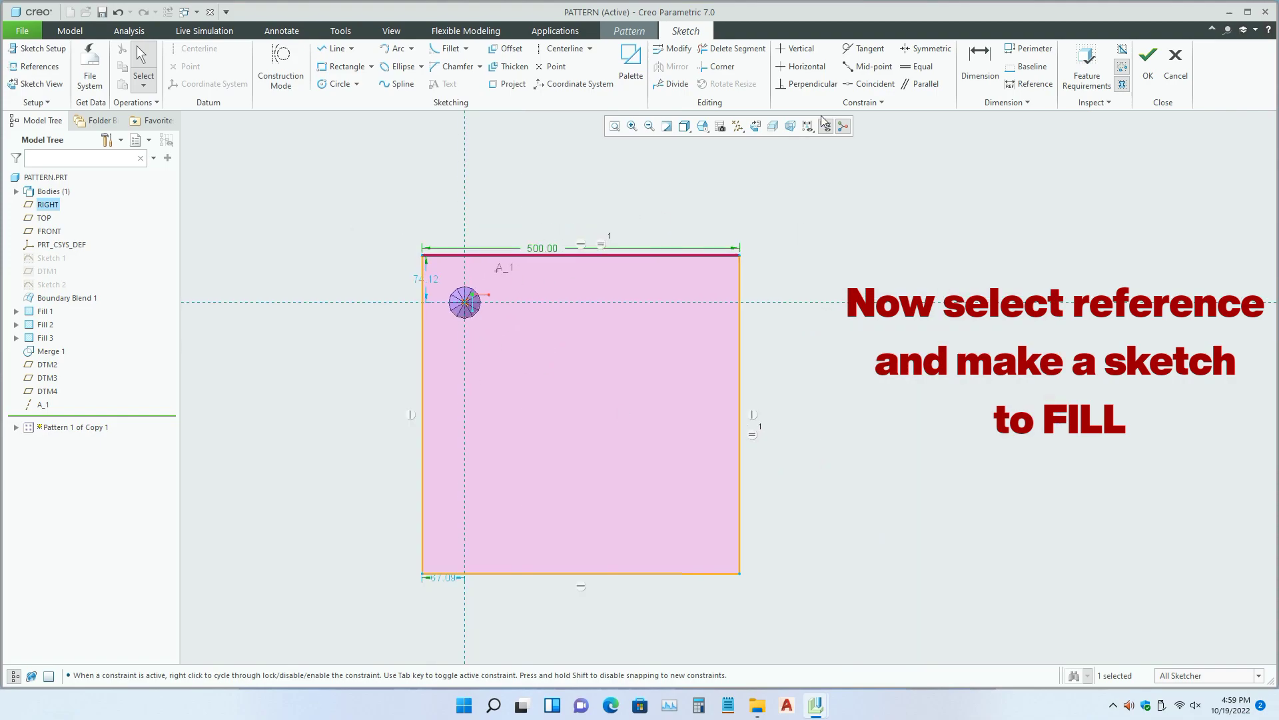
# - Make the square symmetric about the vertical and horizontal reference lines and finish the fill sketch
pyautogui.click(923, 51)
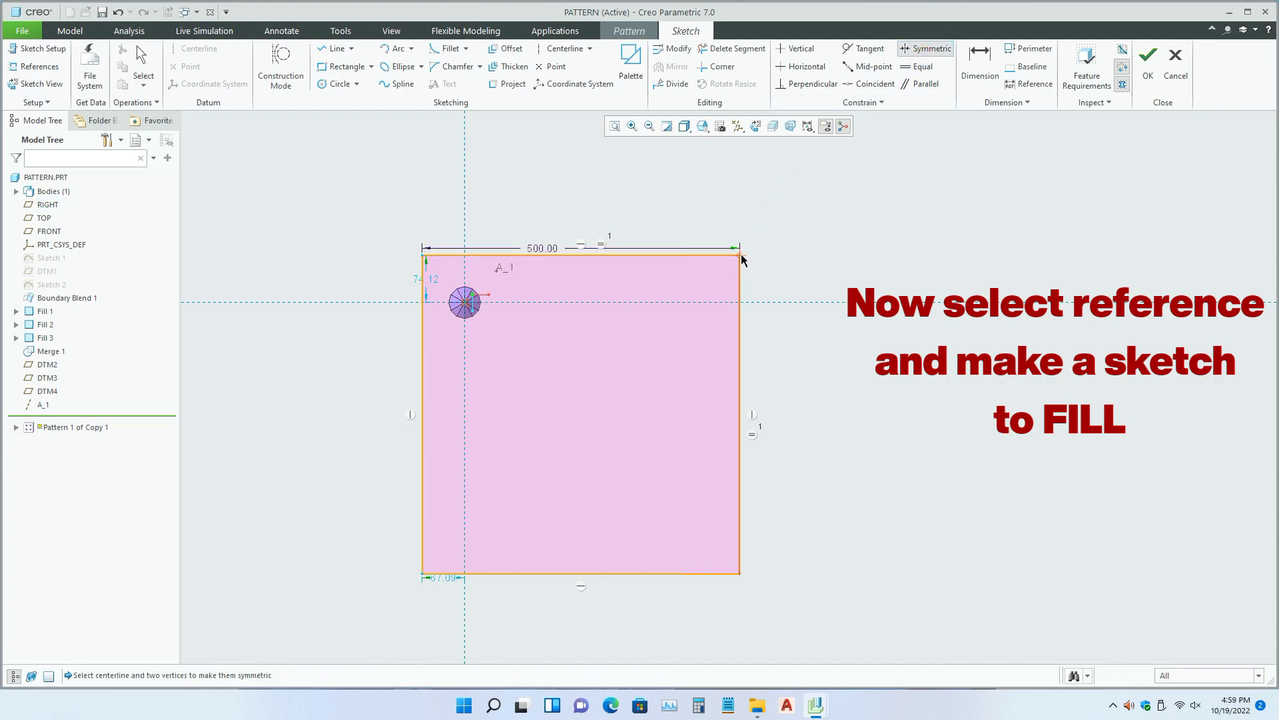
pyautogui.click(739, 255)
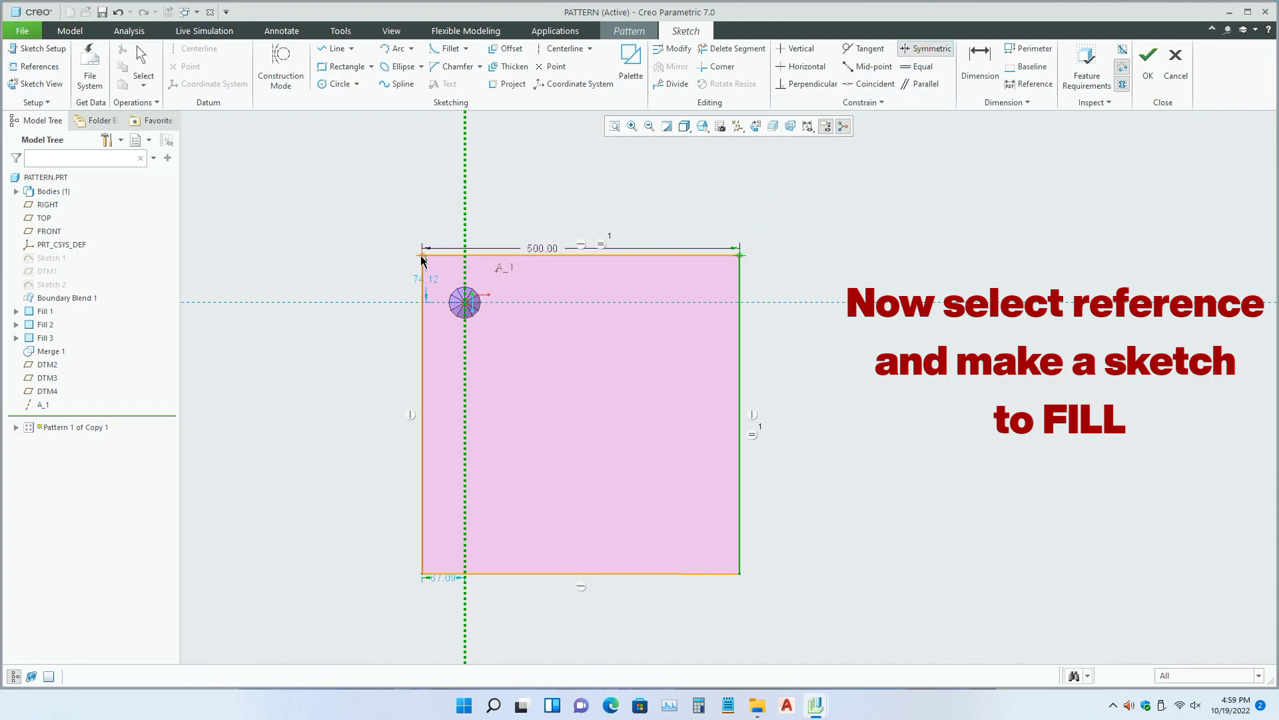
pyautogui.click(422, 255)
pyautogui.click(624, 256)
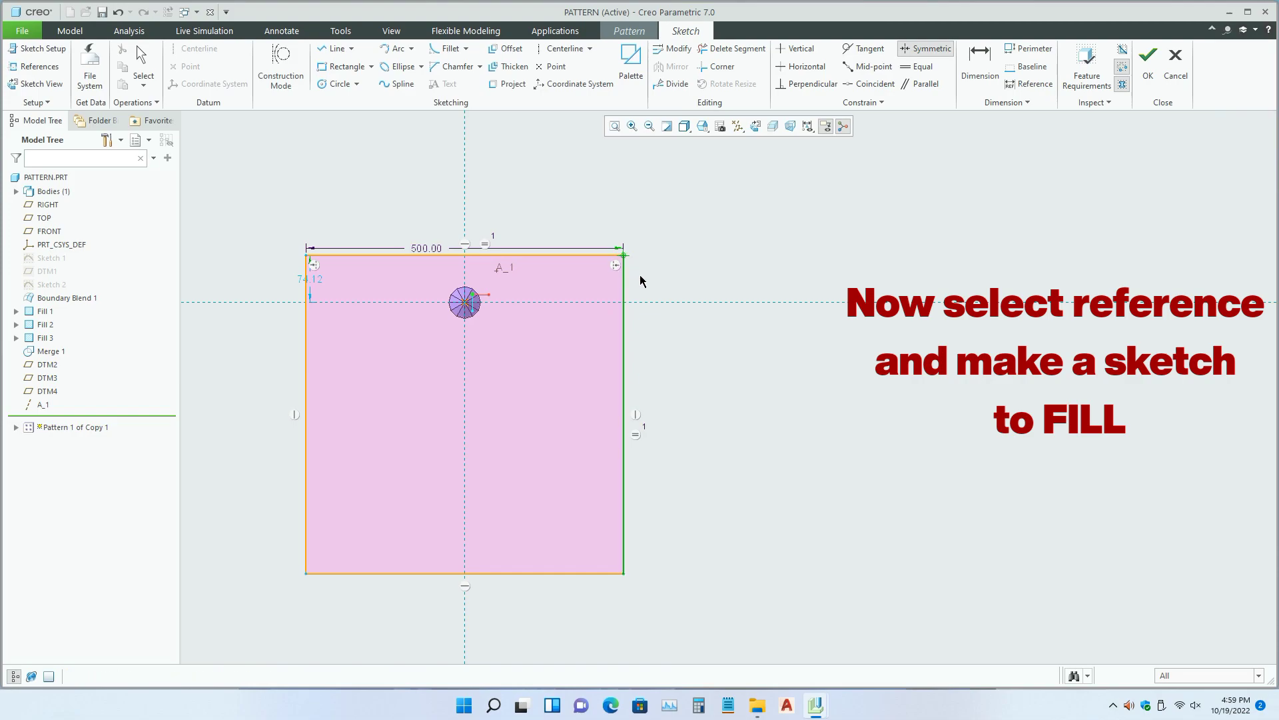
pyautogui.click(624, 573)
pyautogui.middleClick(670, 397)
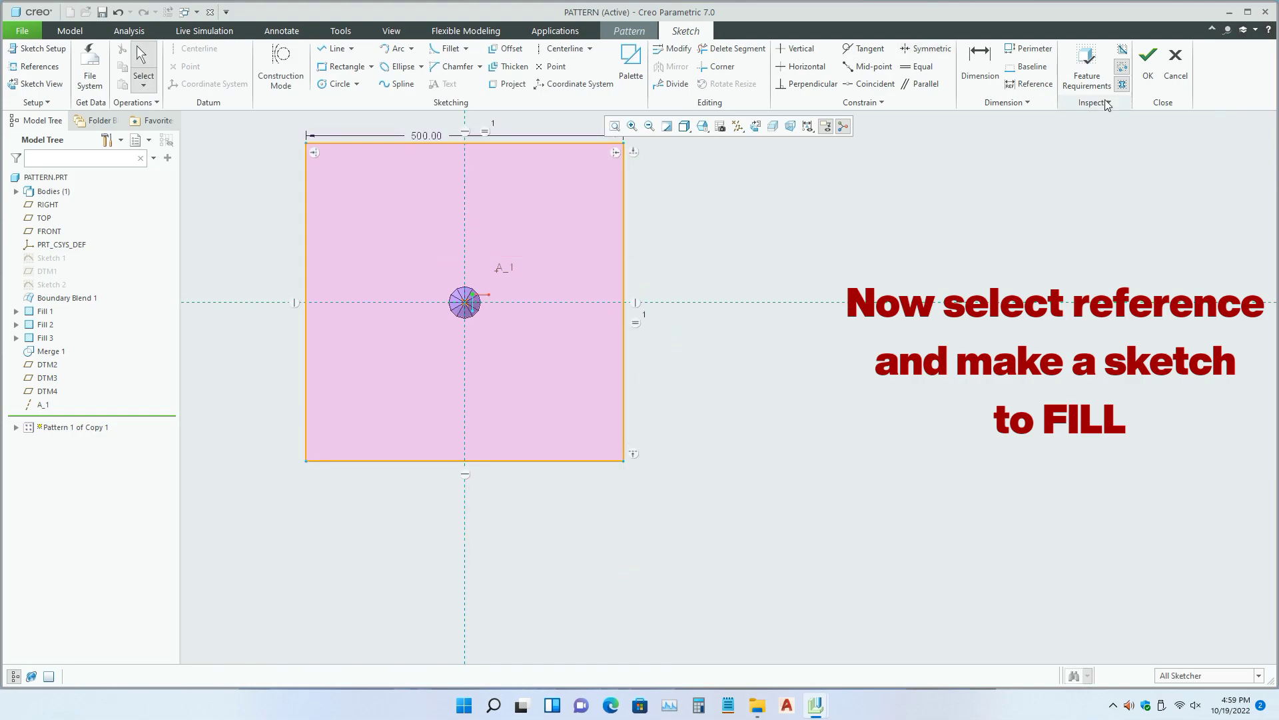
pyautogui.click(1146, 76)
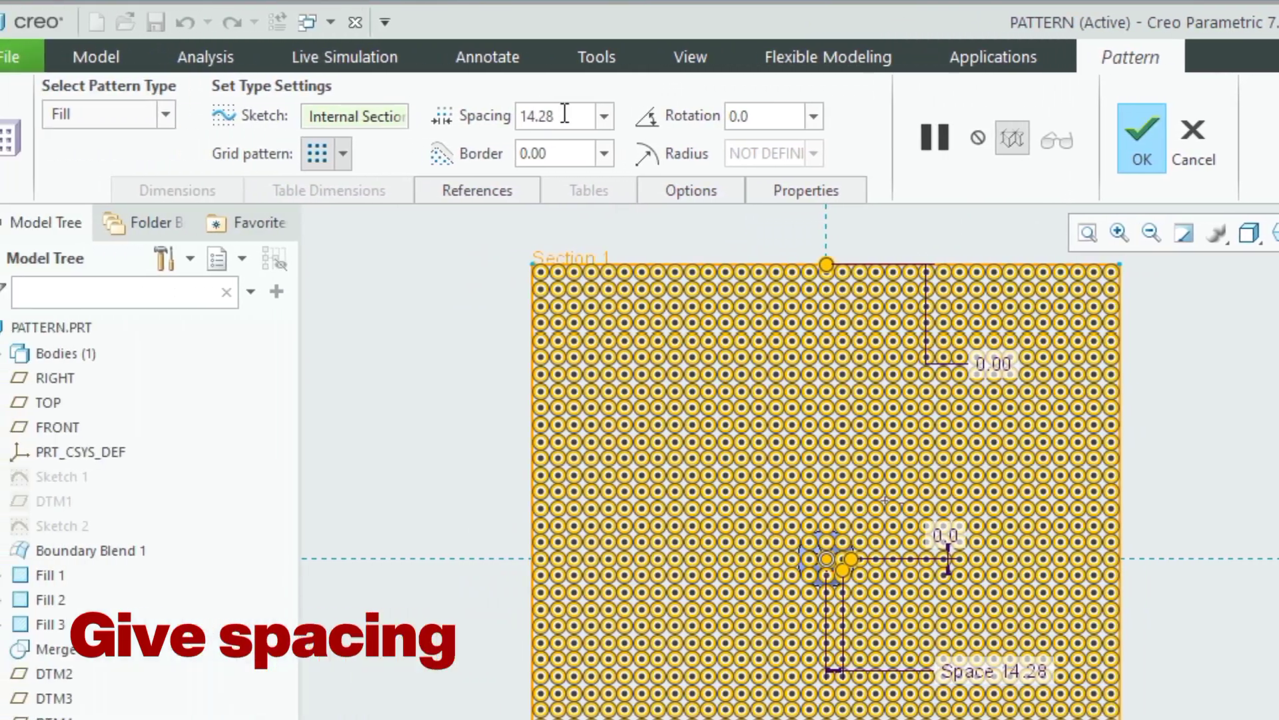
# - Set the fill pattern spacing to 50 and complete the pattern with the square grid
pyautogui.doubleClick(565, 115)
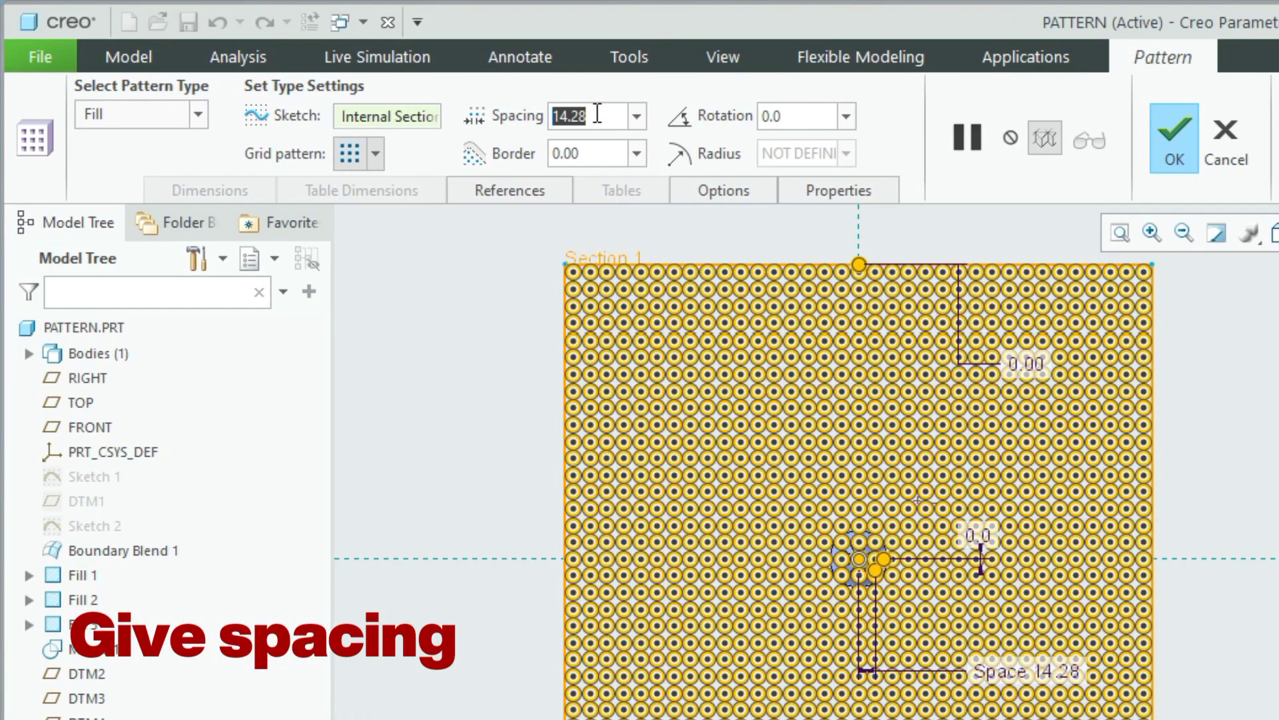
pyautogui.write('50')
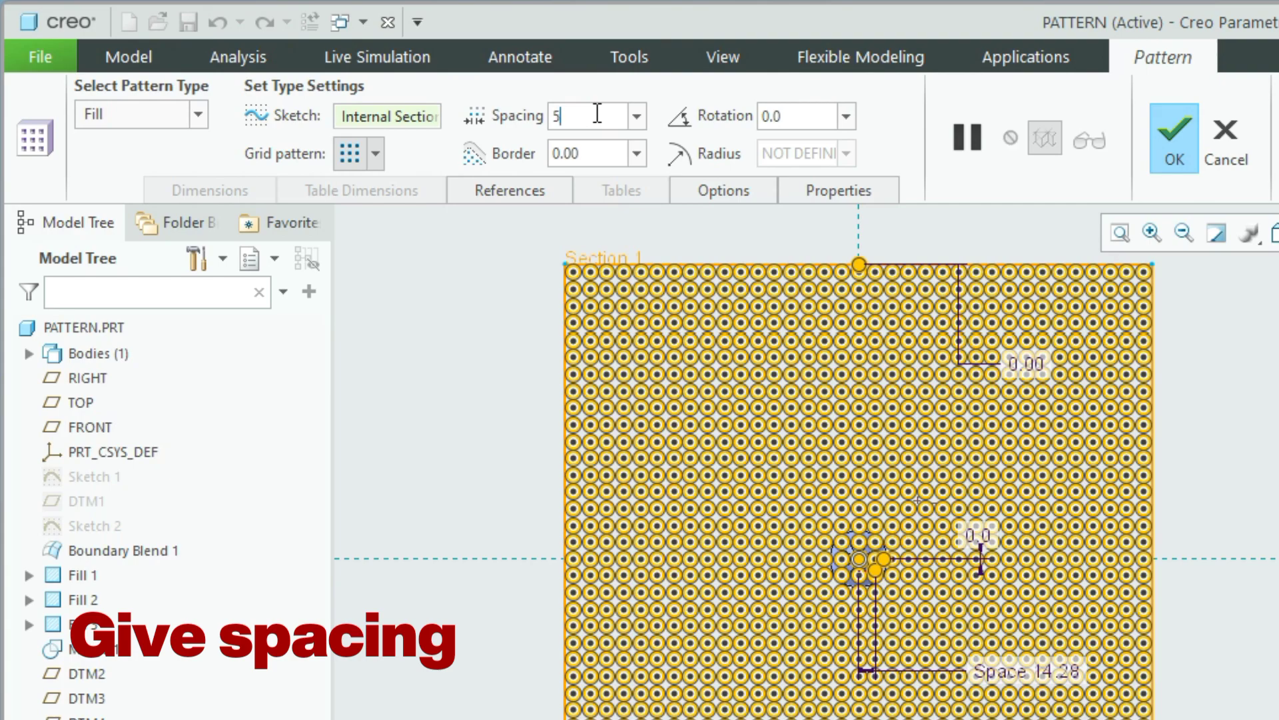
pyautogui.press('Return')
pyautogui.scroll(1, 623, 500)
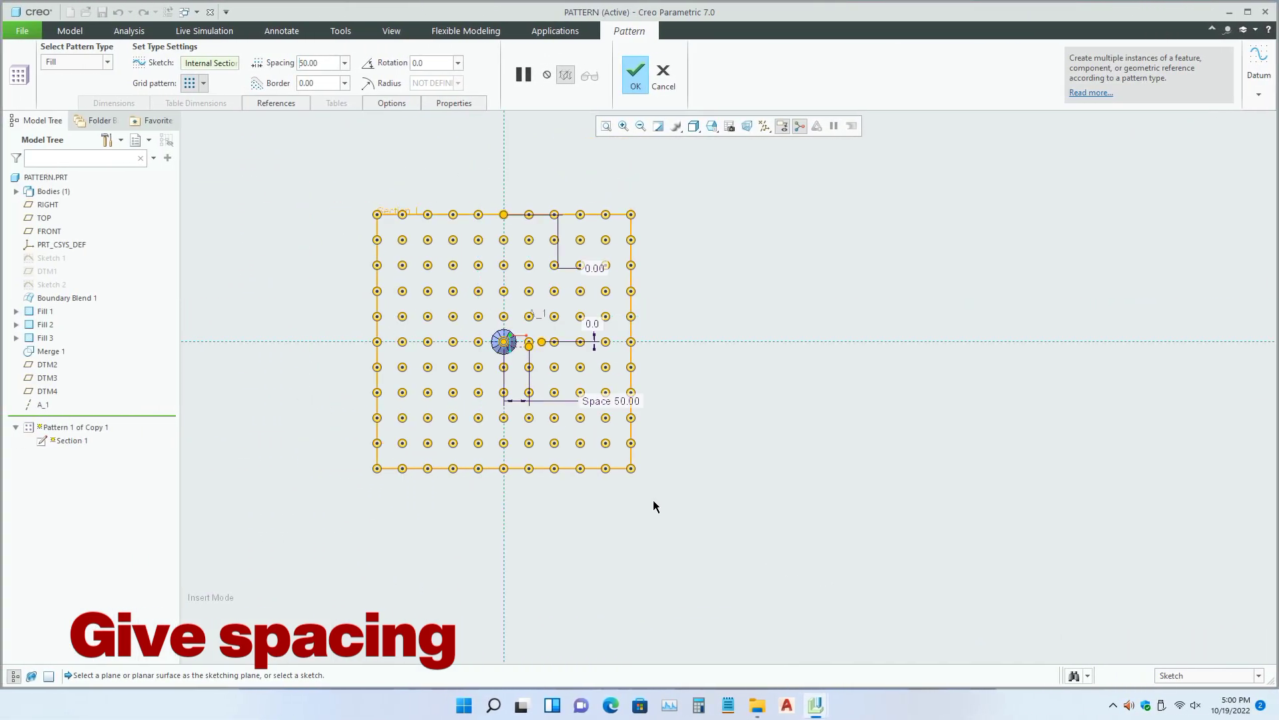
pyautogui.scroll(-2, 429, 206)
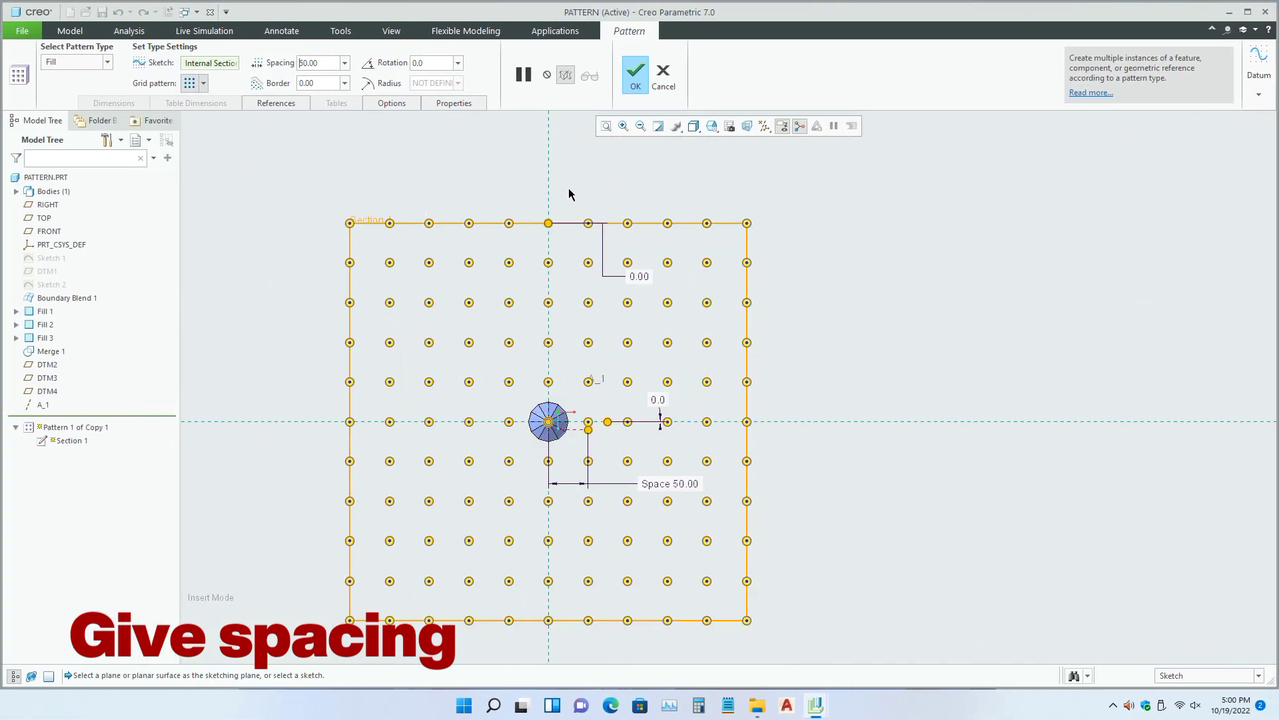
pyautogui.click(629, 85)
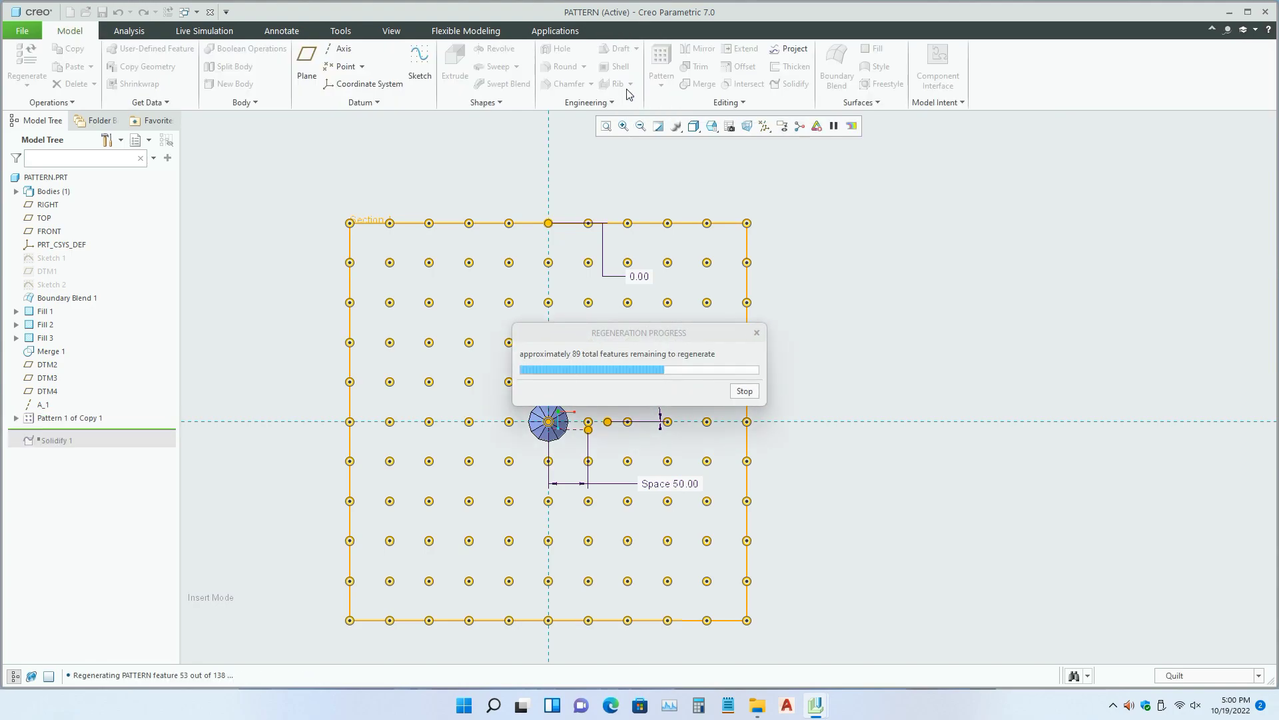
pyautogui.click(829, 409)
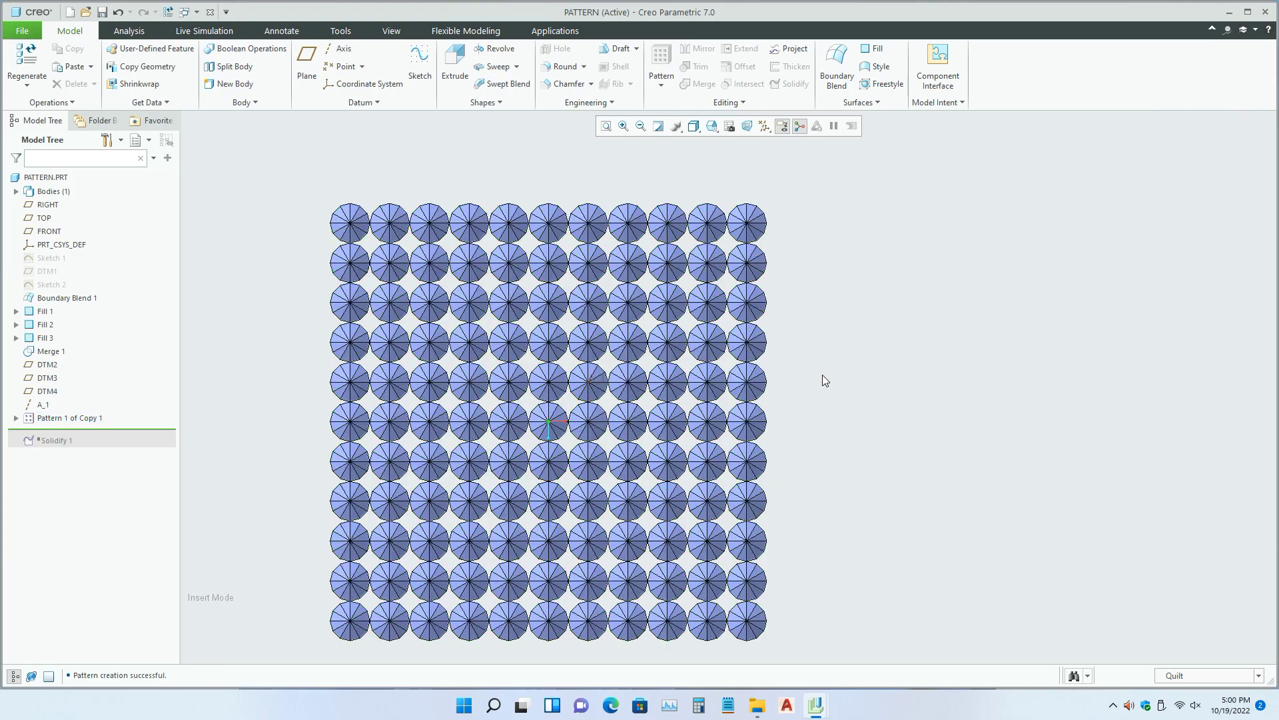
# - Redefine the fill pattern of the copied faceted surface to use the diamond grid and complete it
pyautogui.scroll(-2, 782, 339)
pyautogui.scroll(1, 637, 444)
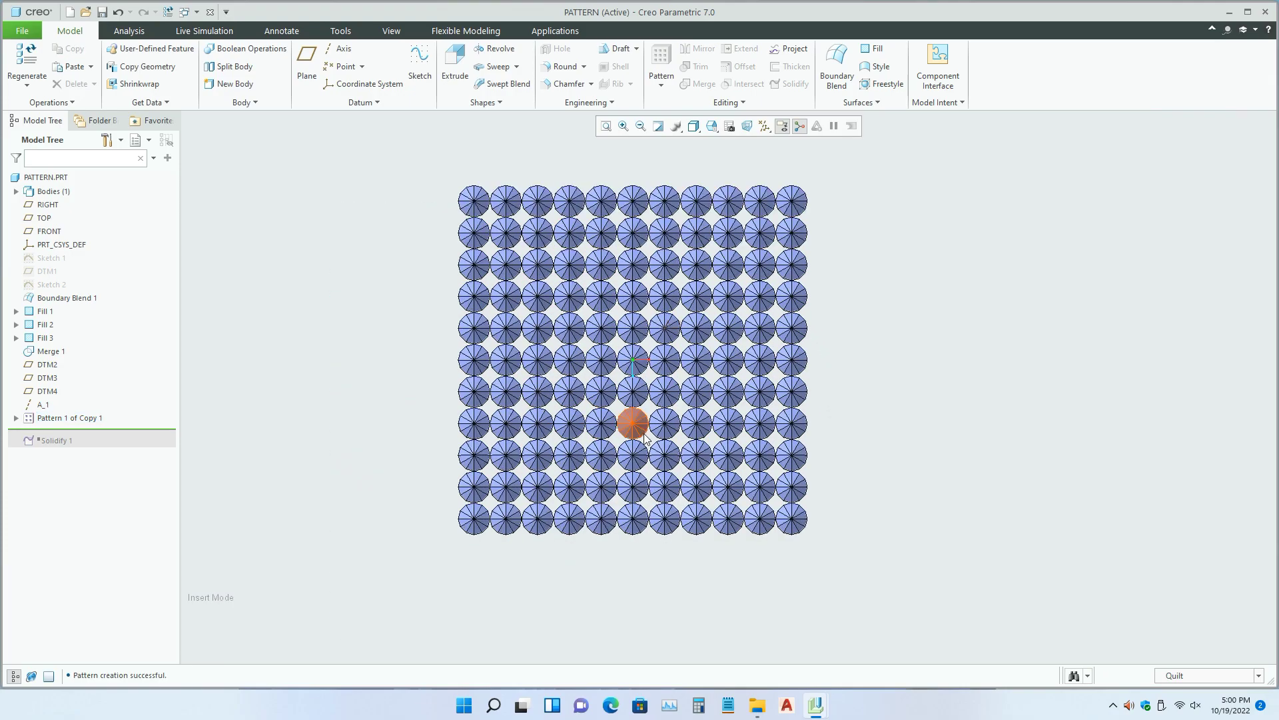
pyautogui.hotkey('ctrl', 'd')
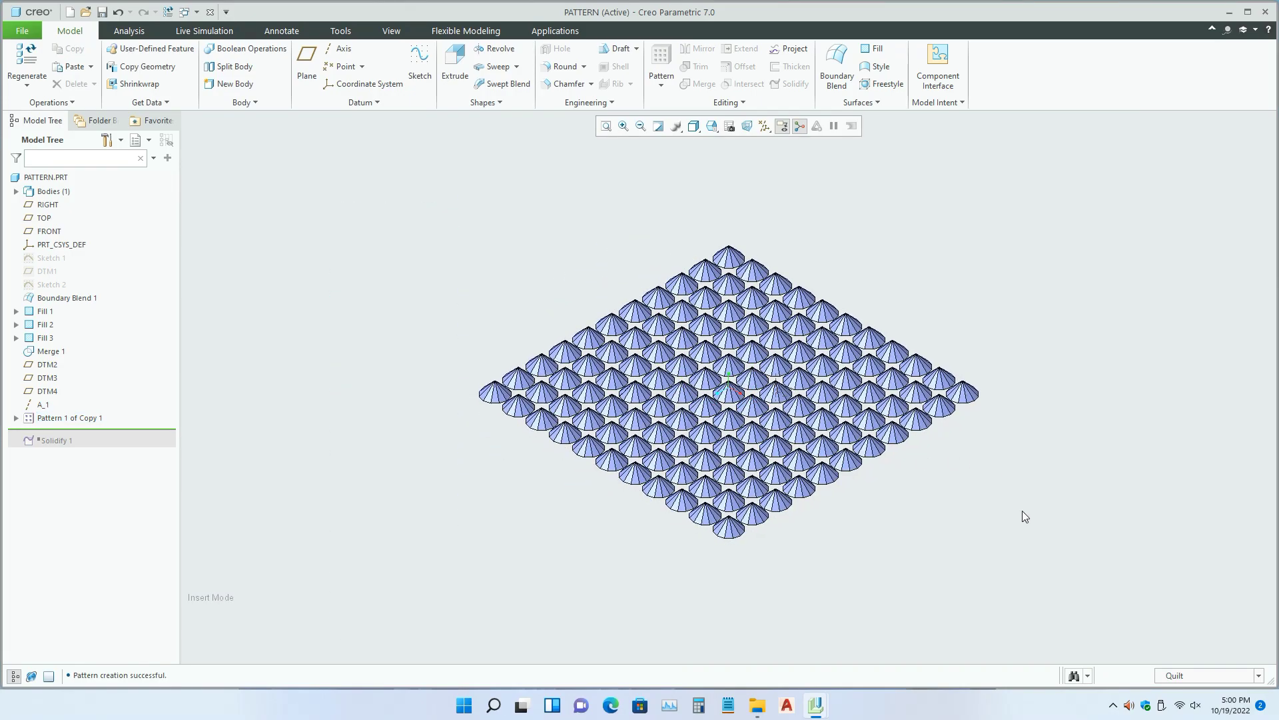
pyautogui.scroll(1, 866, 470)
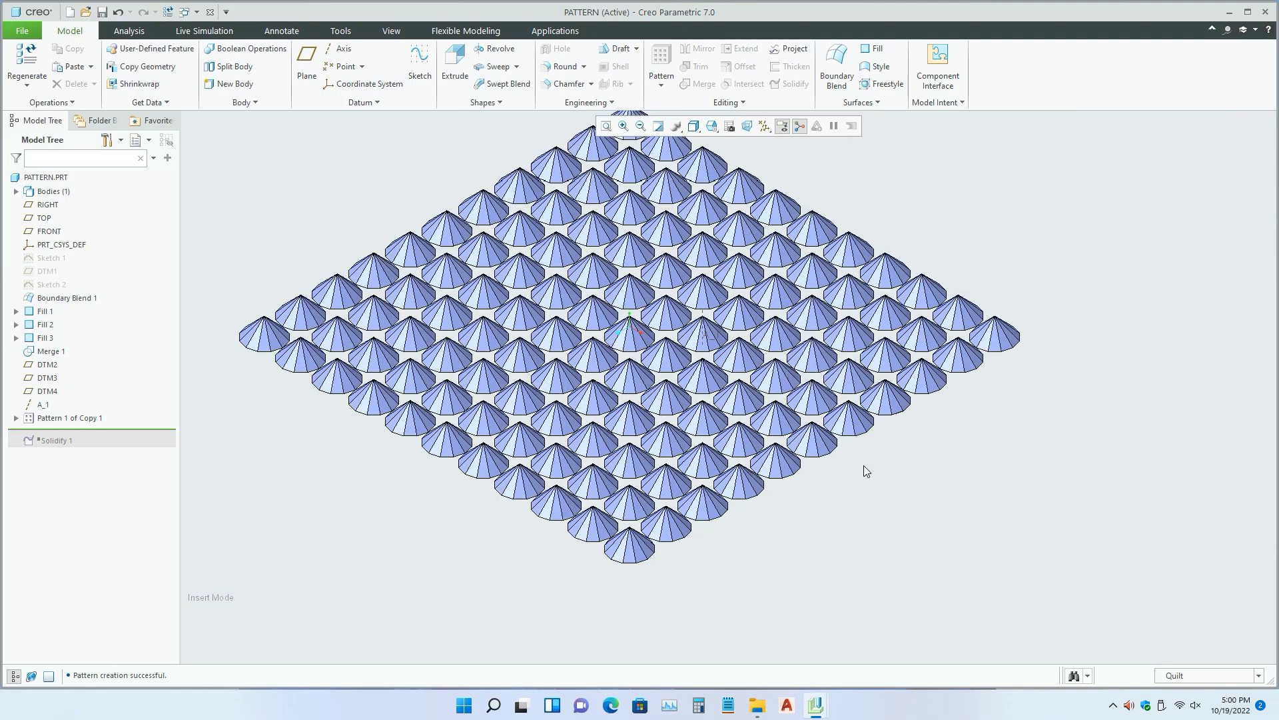
pyautogui.scroll(-1, 859, 494)
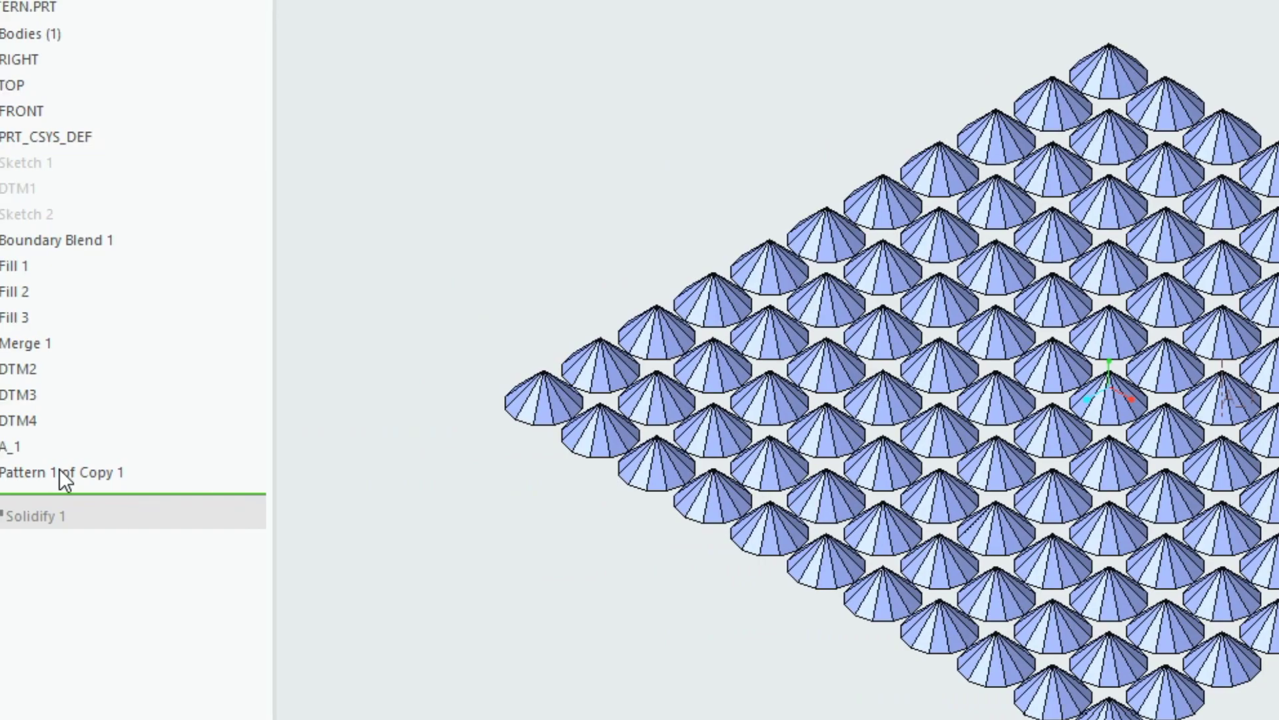
pyautogui.rightClick(133, 471)
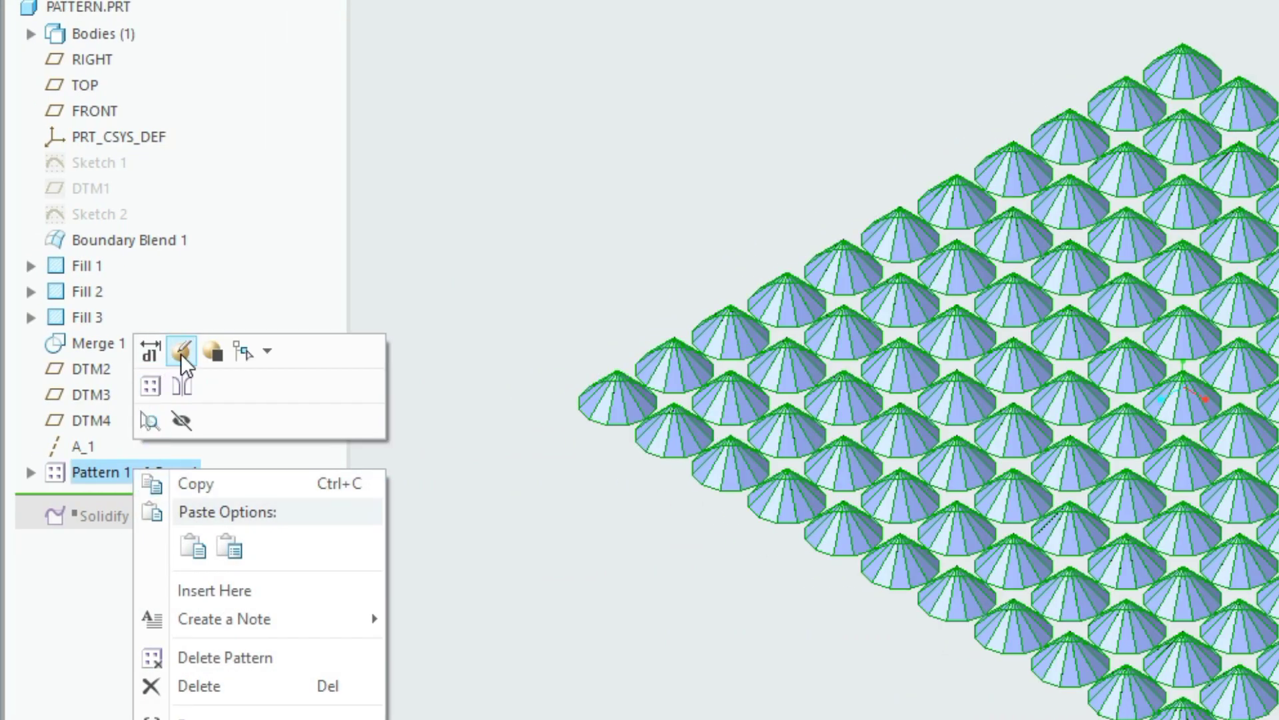
pyautogui.click(181, 353)
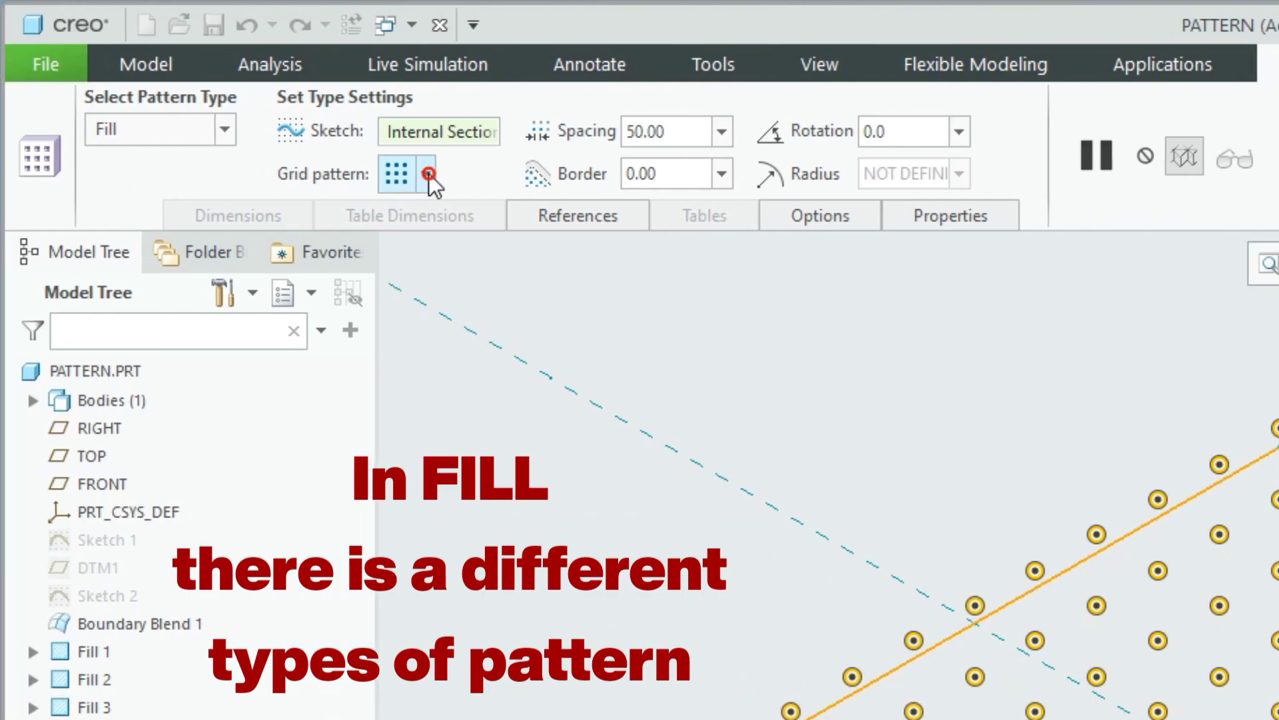
pyautogui.click(428, 174)
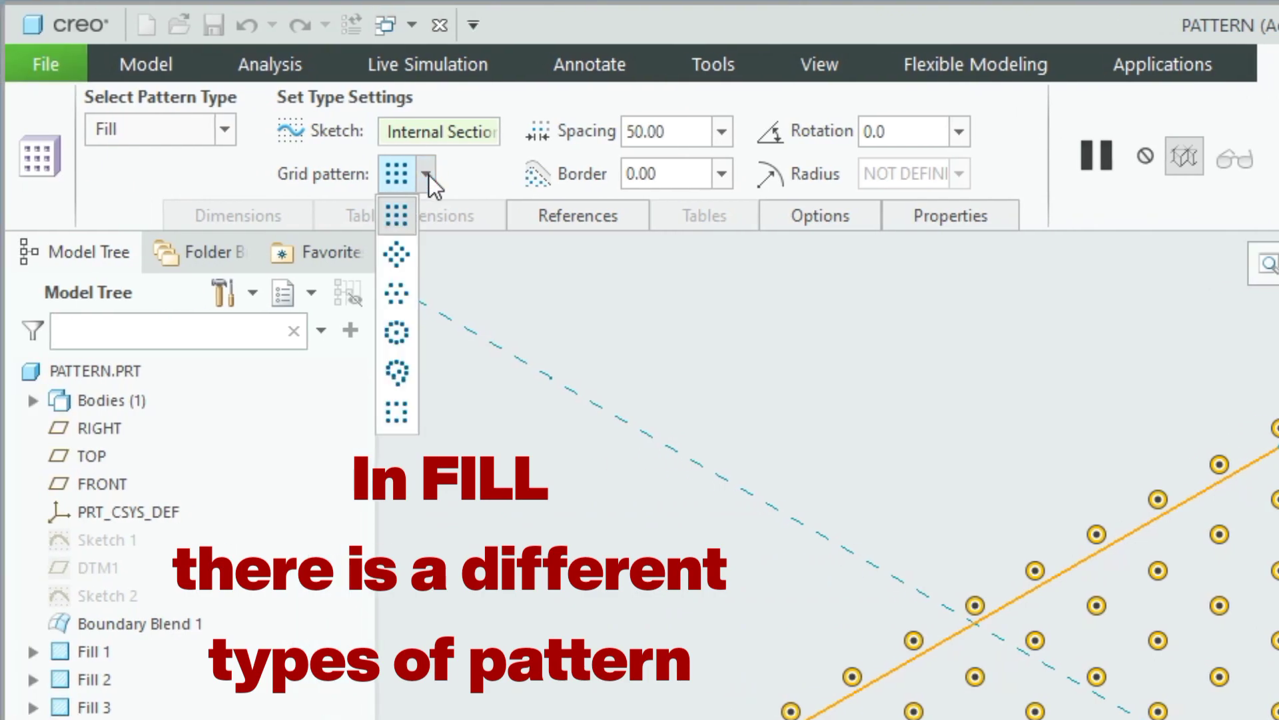
pyautogui.click(399, 254)
pyautogui.moveTo(1152, 603); pyautogui.dragTo(1201, 529, button='middle')
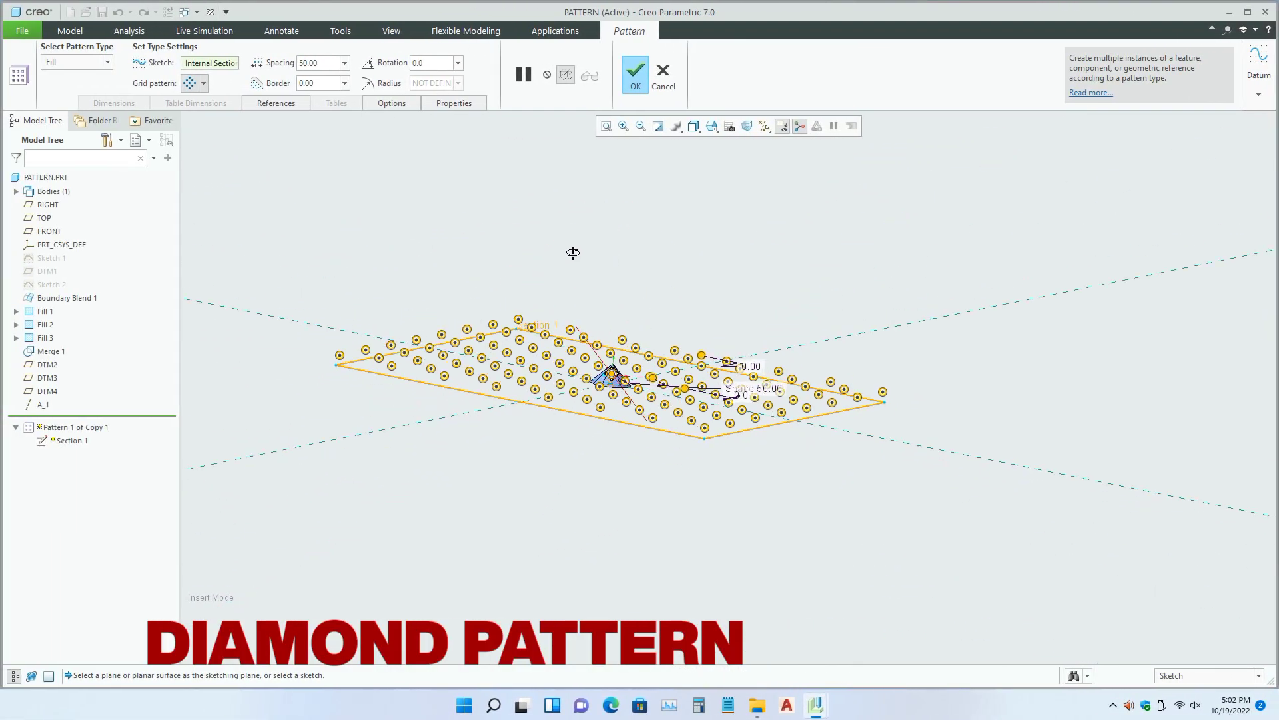
pyautogui.moveTo(573, 252); pyautogui.dragTo(583, 352, button='middle')
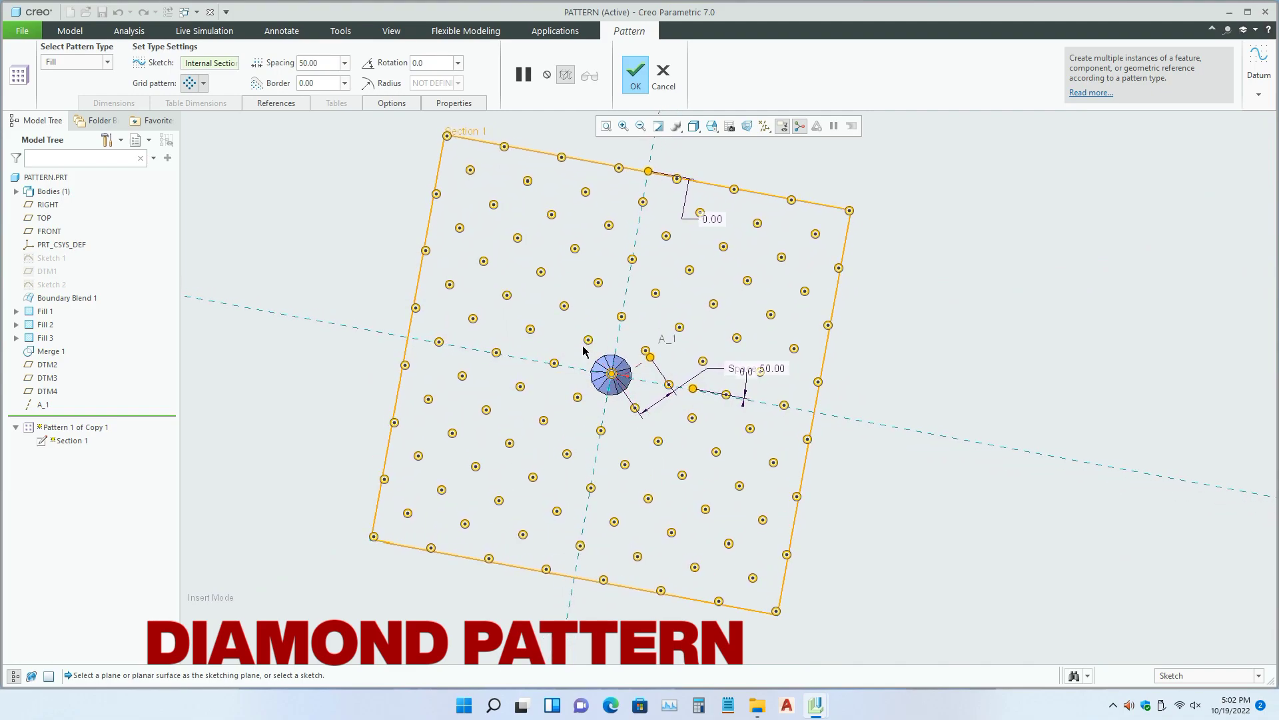
pyautogui.middleClick(583, 351)
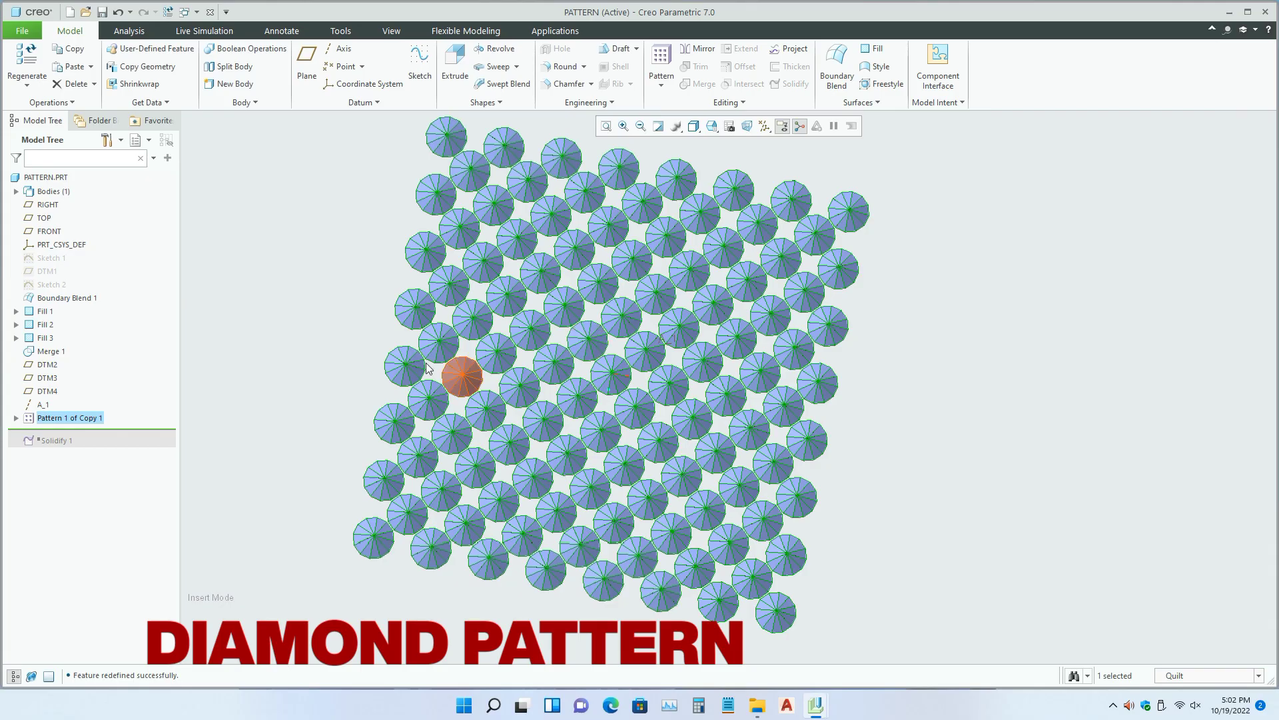
pyautogui.click(359, 302)
# - Redefine the fill pattern of the copied surface with the hexagon grid and complete it
pyautogui.moveTo(496, 353); pyautogui.dragTo(482, 304, button='middle')
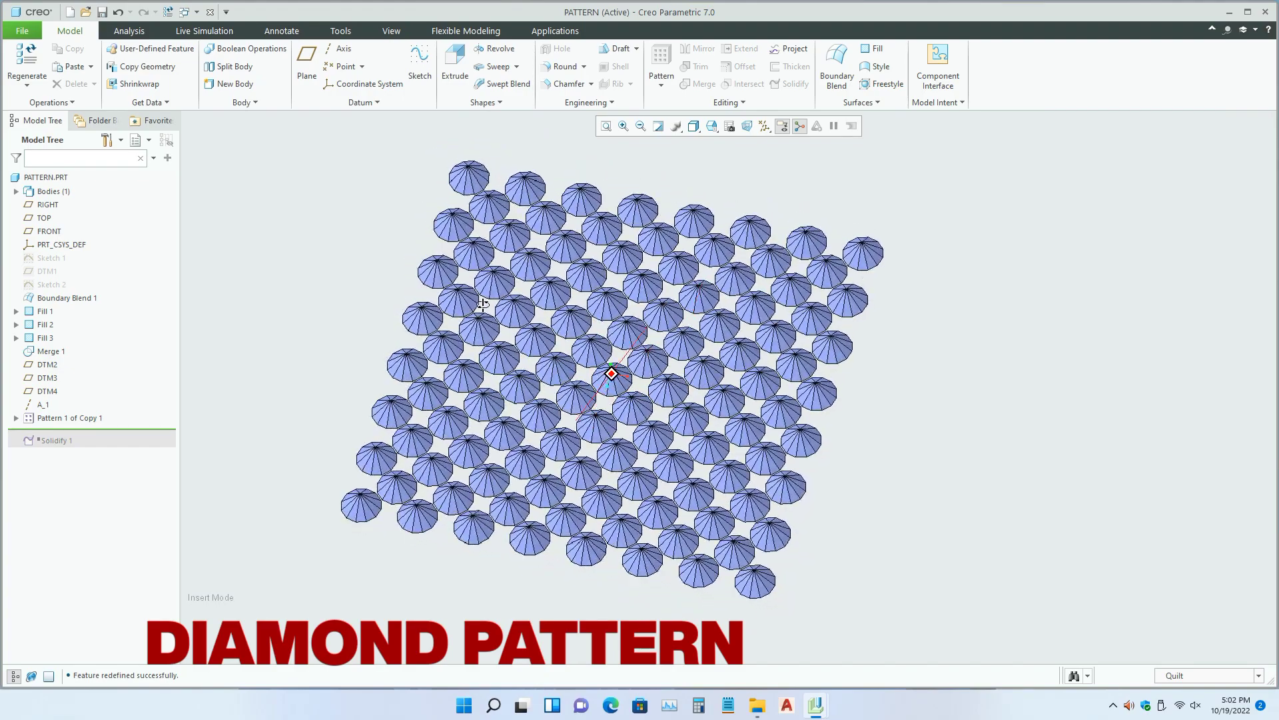
pyautogui.scroll(5, 545, 353)
pyautogui.scroll(-2, 526, 345)
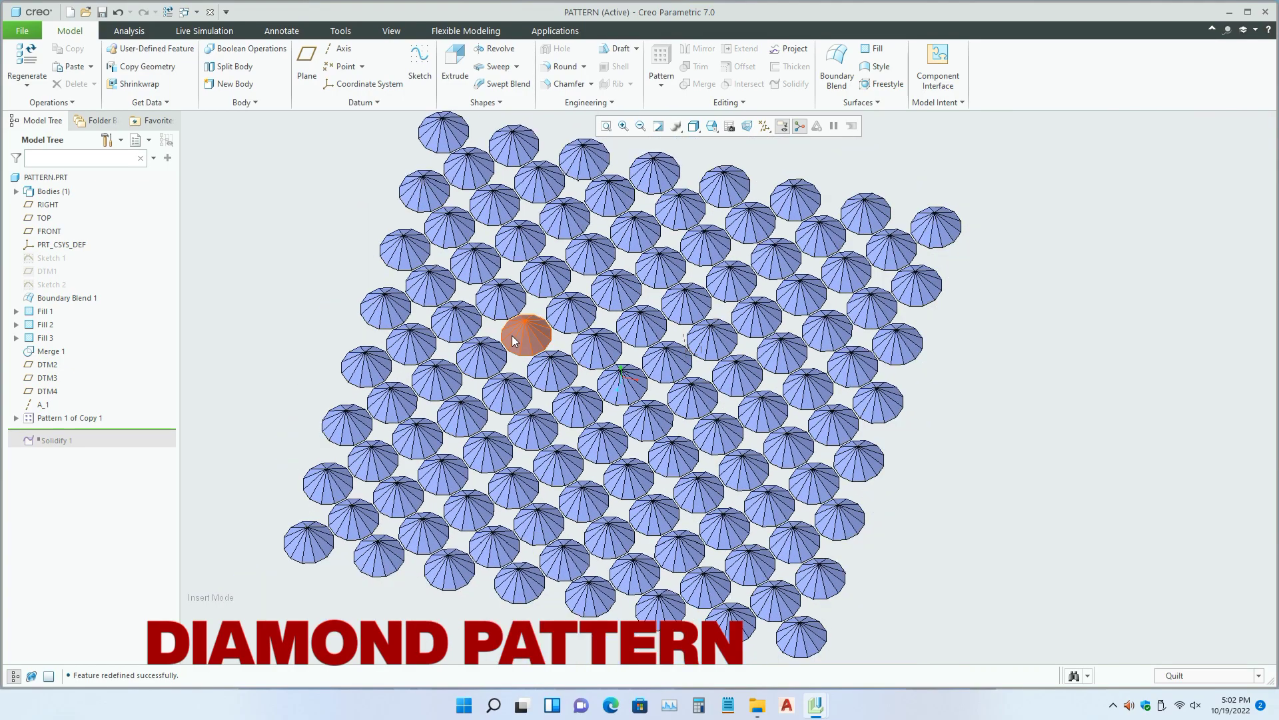
pyautogui.rightClick(64, 419)
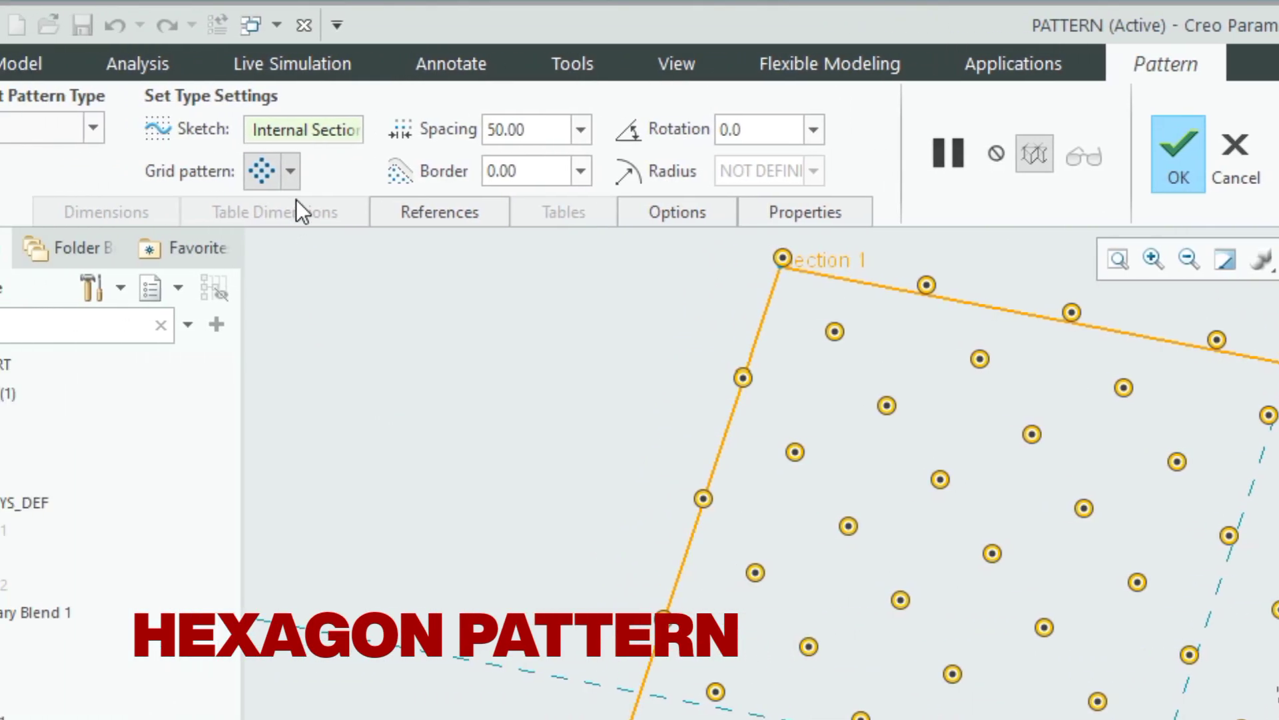
pyautogui.click(418, 172)
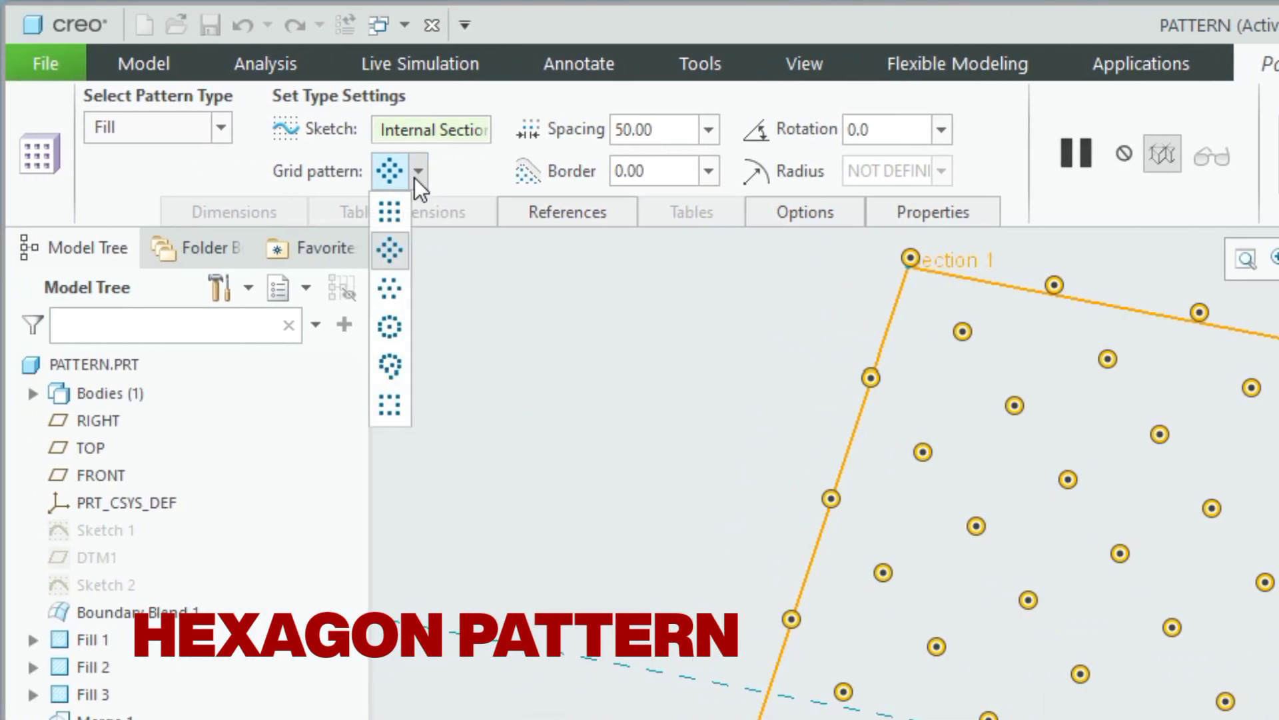
pyautogui.click(390, 297)
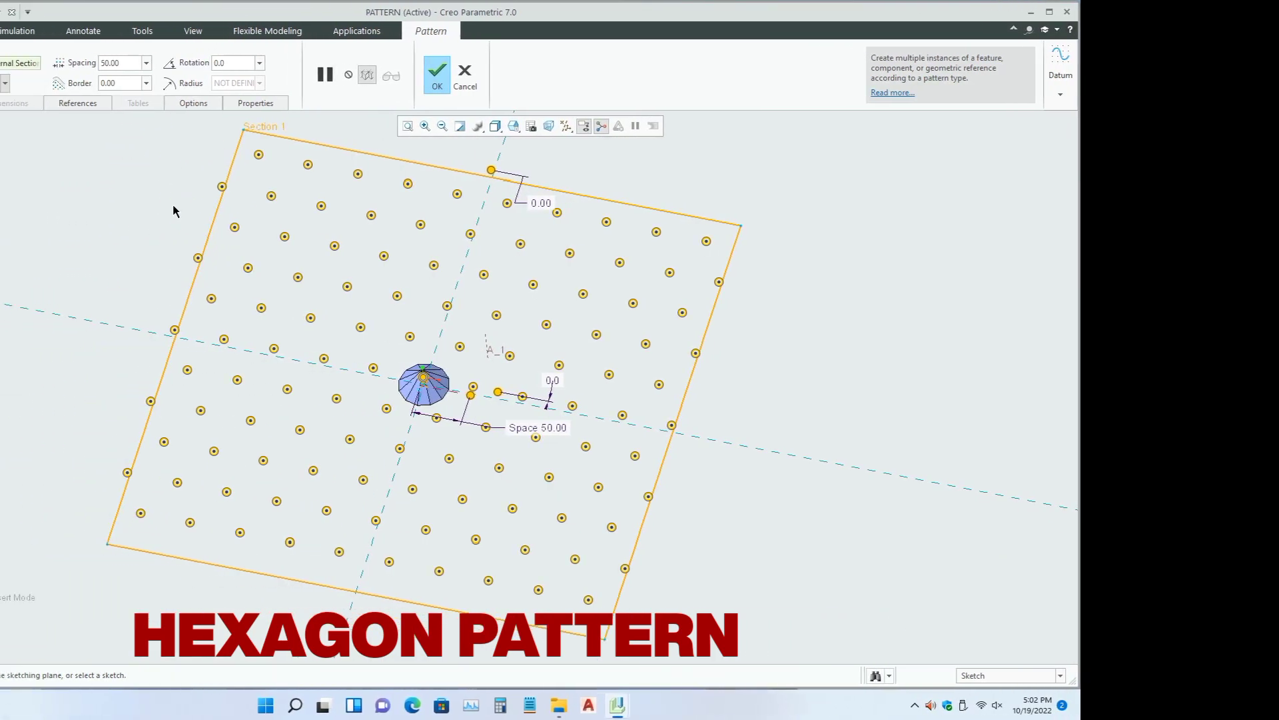
pyautogui.middleClick(354, 214)
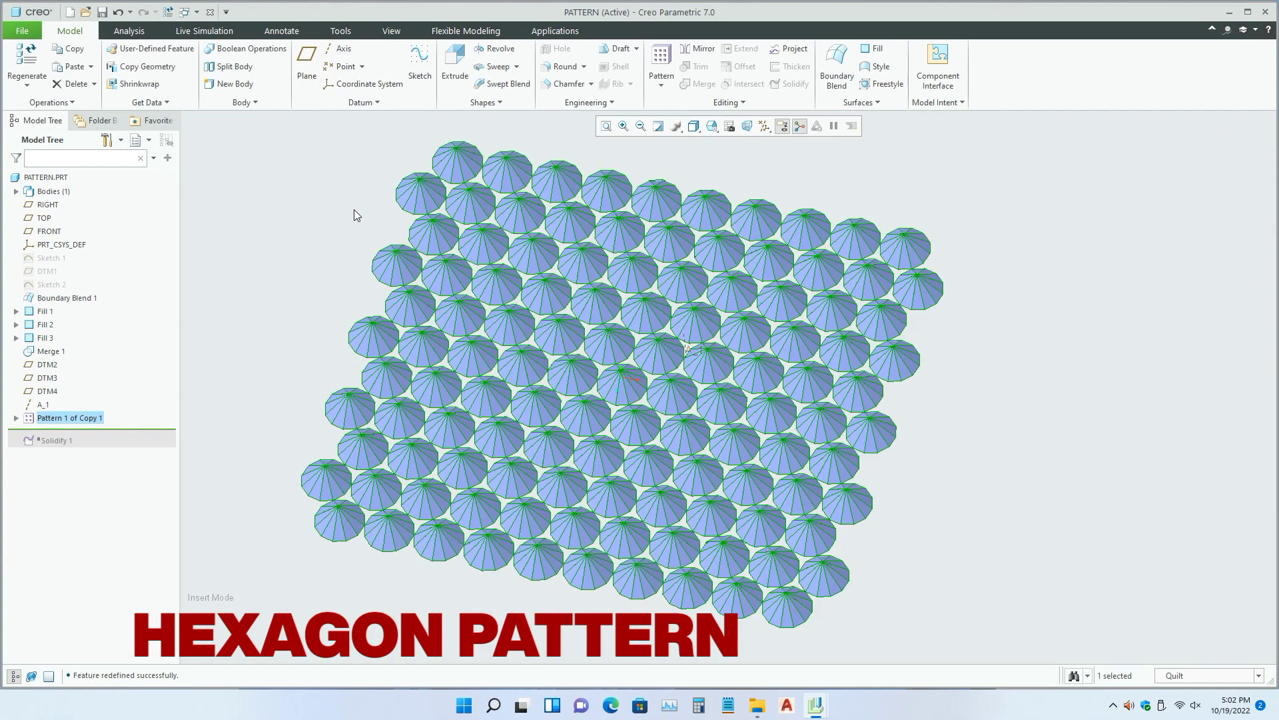
pyautogui.click(334, 229)
# - Redefine the fill pattern of the copied surface with the concentric circle grid and complete it
pyautogui.moveTo(340, 254)
pyautogui.mouseDown(button='middle')
pyautogui.moveTo(348, 291)
pyautogui.moveTo(331, 291)
pyautogui.moveTo(346, 265)
pyautogui.moveTo(351, 276)
pyautogui.mouseUp(button='middle')
pyautogui.moveTo(348, 289); pyautogui.dragTo(345, 272, button='middle')
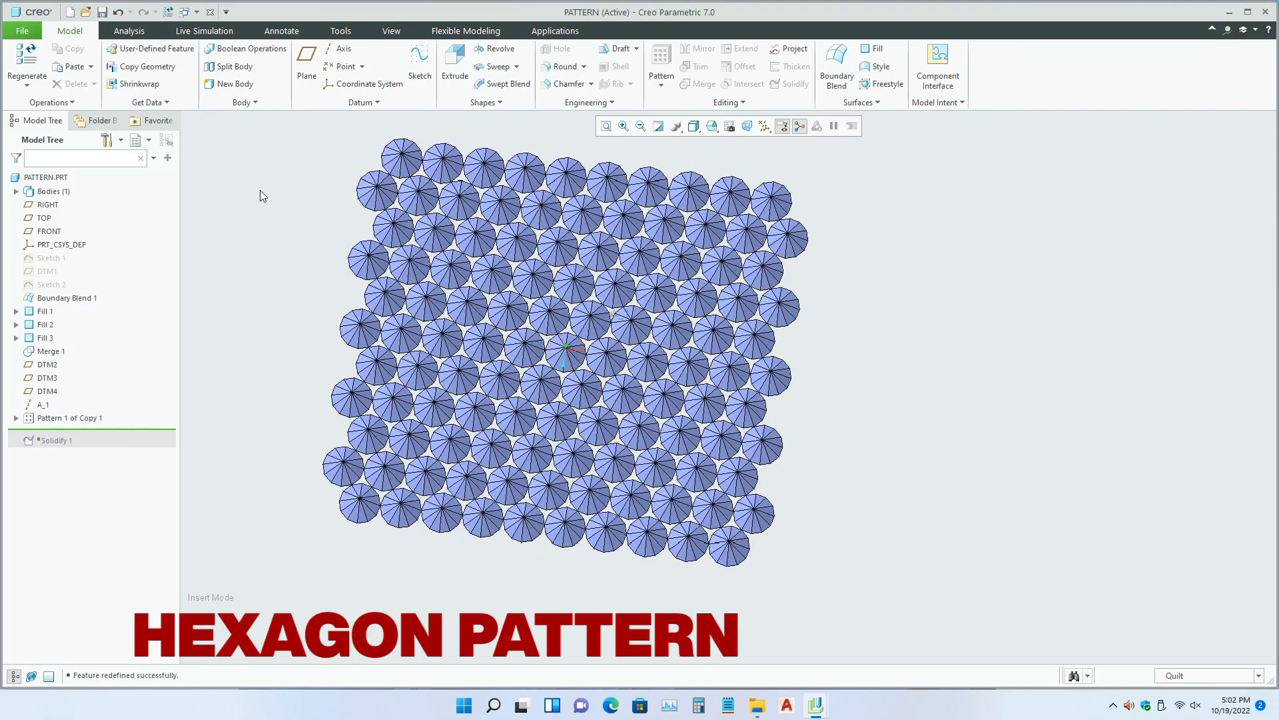
pyautogui.rightClick(87, 420)
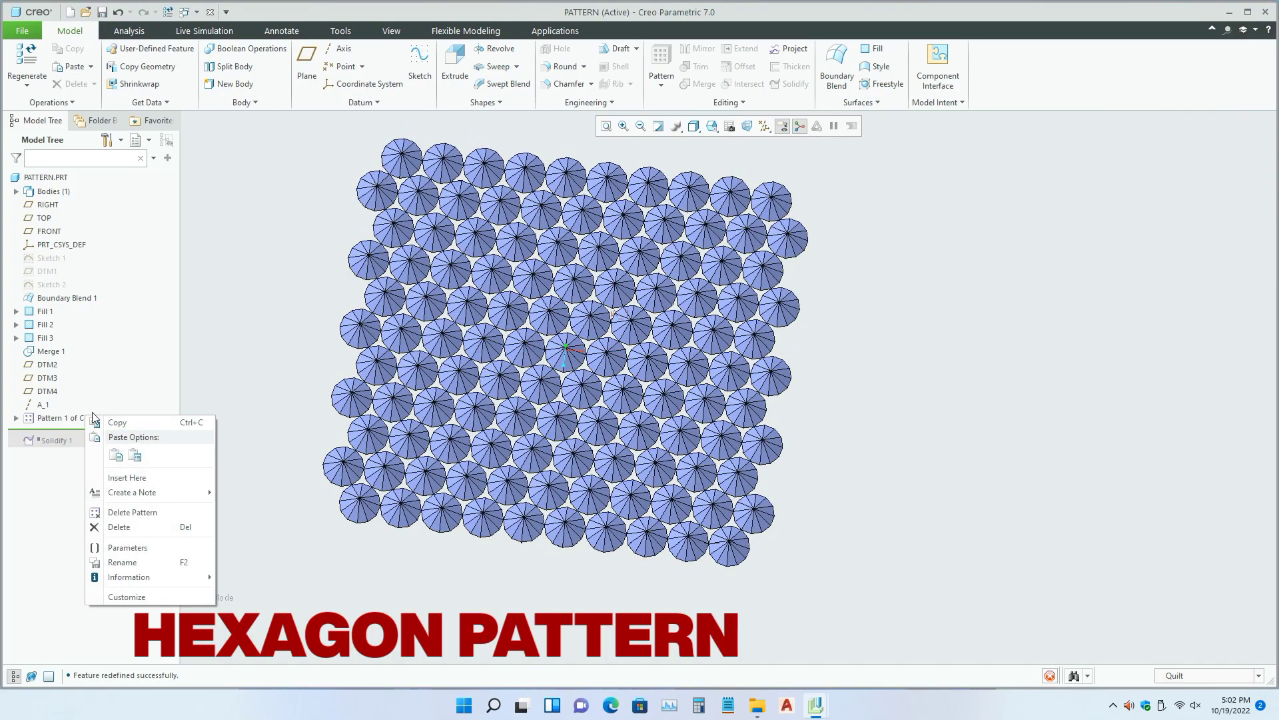
pyautogui.click(96, 351)
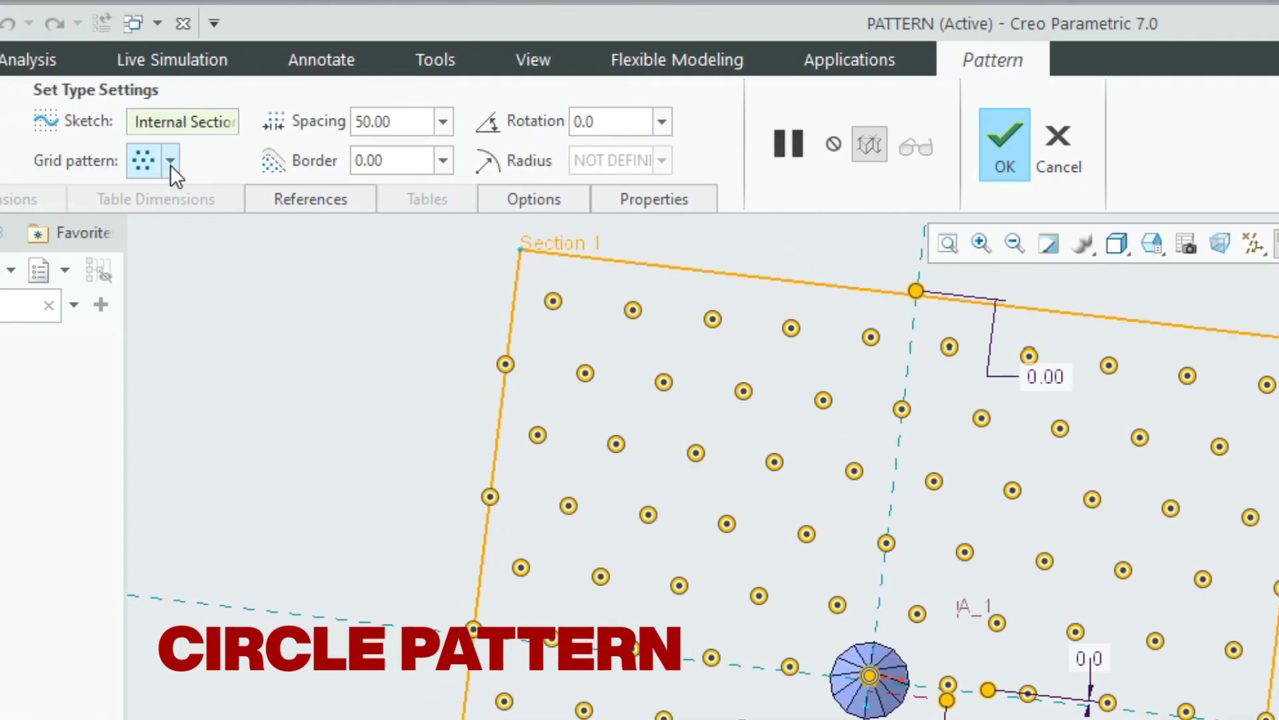
pyautogui.click(204, 83)
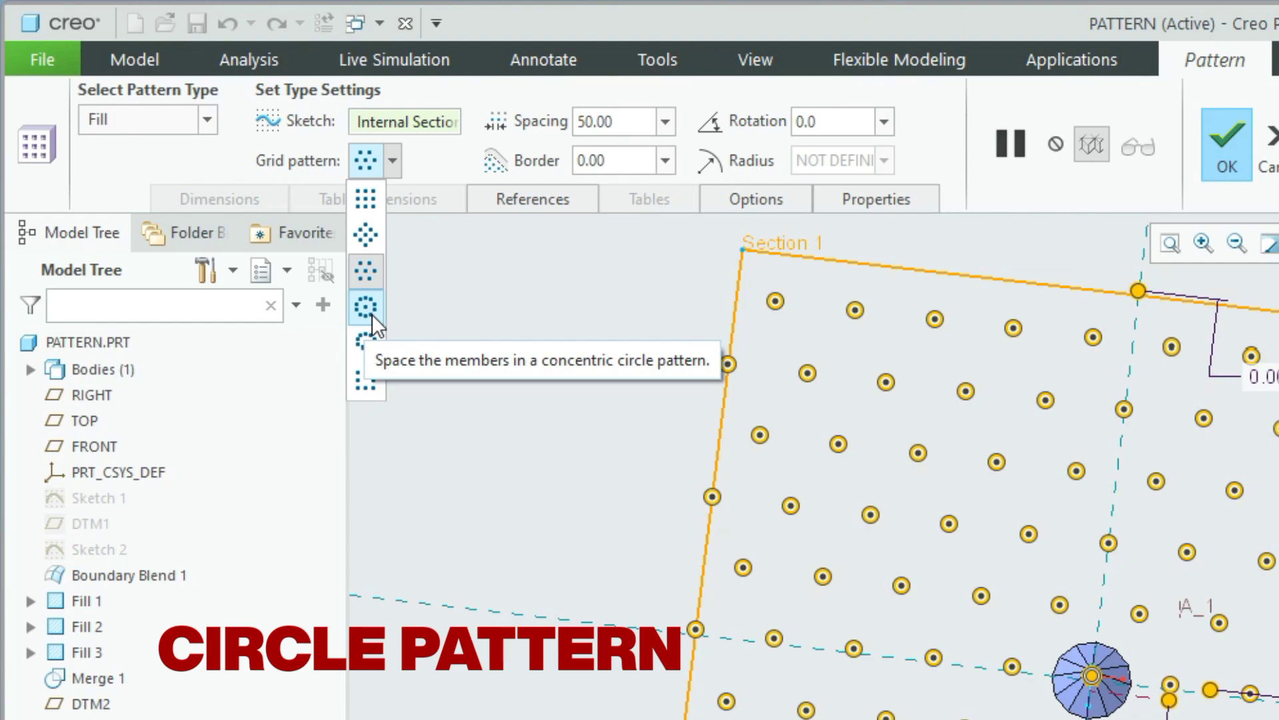
pyautogui.click(366, 308)
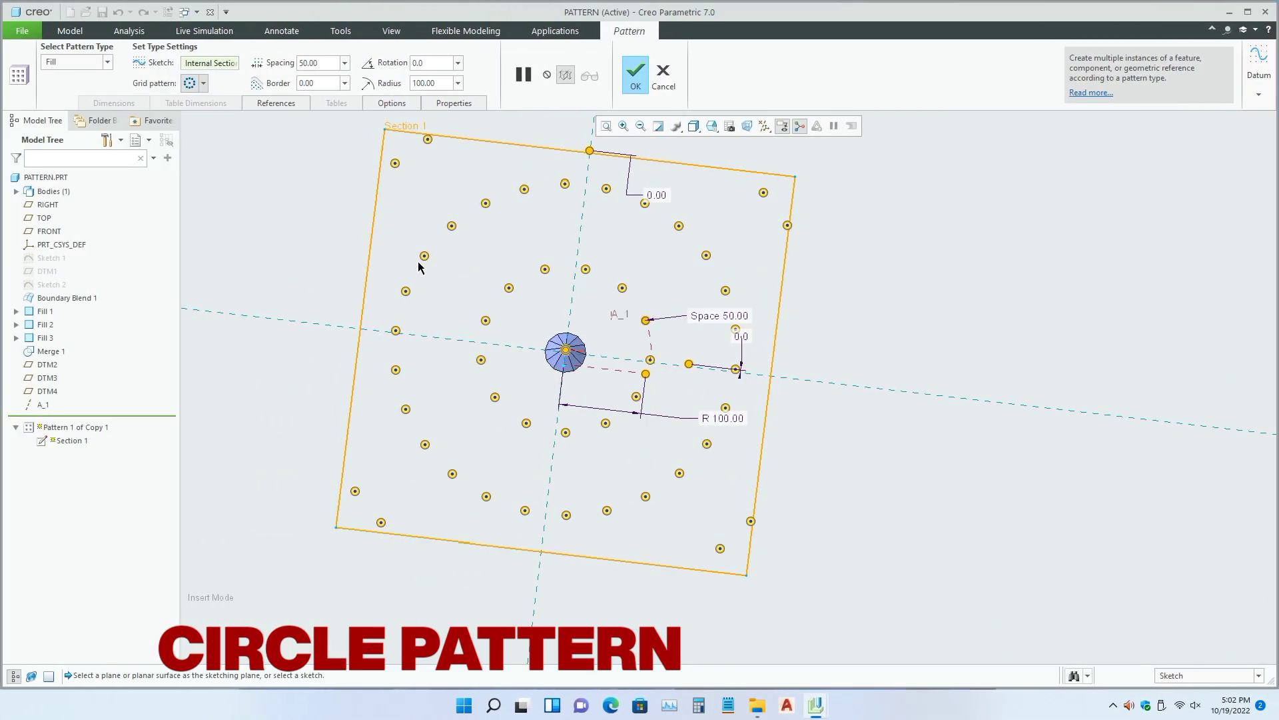
pyautogui.middleClick(419, 266)
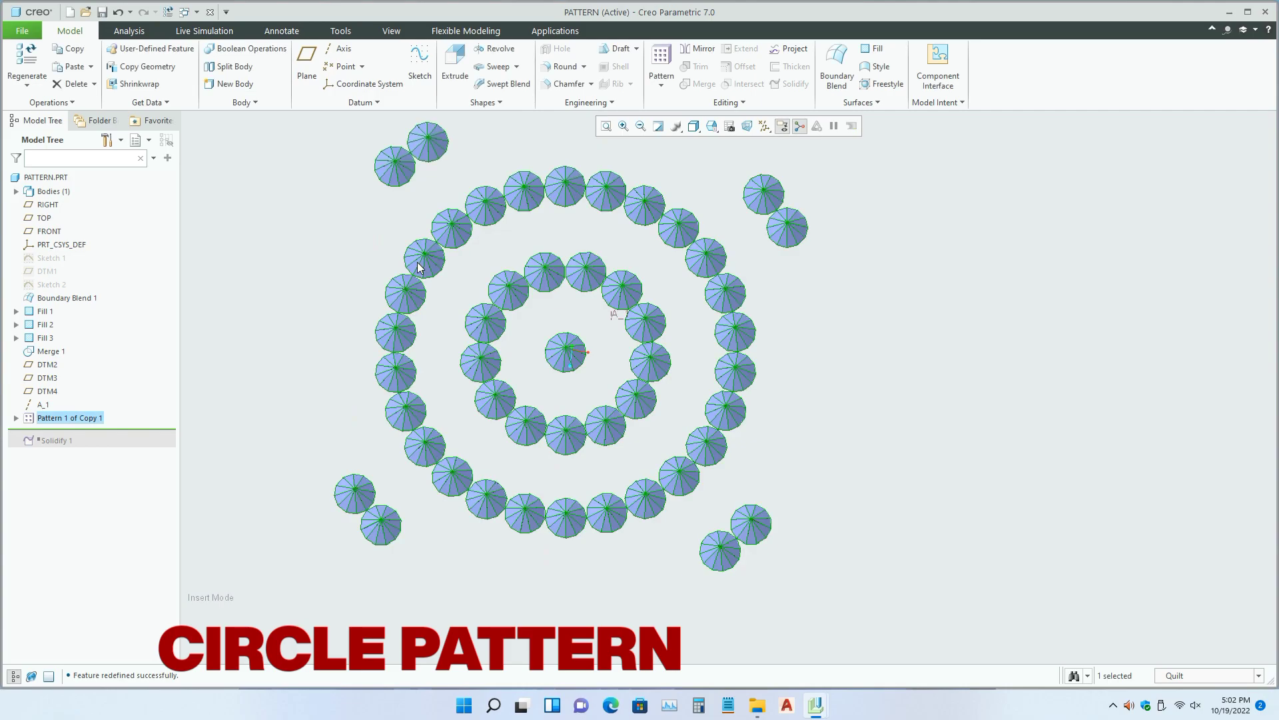
pyautogui.click(333, 302)
pyautogui.moveTo(338, 319)
pyautogui.mouseDown(button='middle')
pyautogui.moveTo(343, 283)
pyautogui.moveTo(355, 296)
pyautogui.moveTo(333, 312)
pyautogui.mouseUp(button='middle')
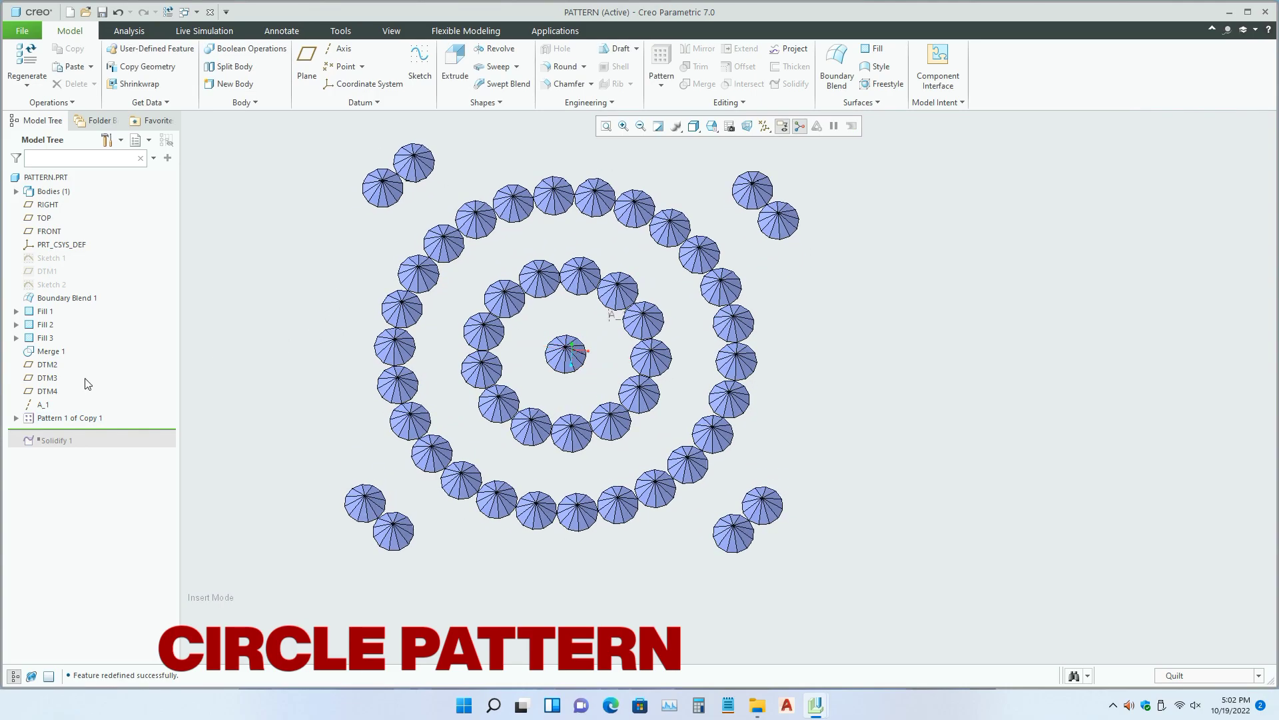
# - Redefine the fill pattern of the copied surface with the spiral grid and complete it
pyautogui.click(85, 421)
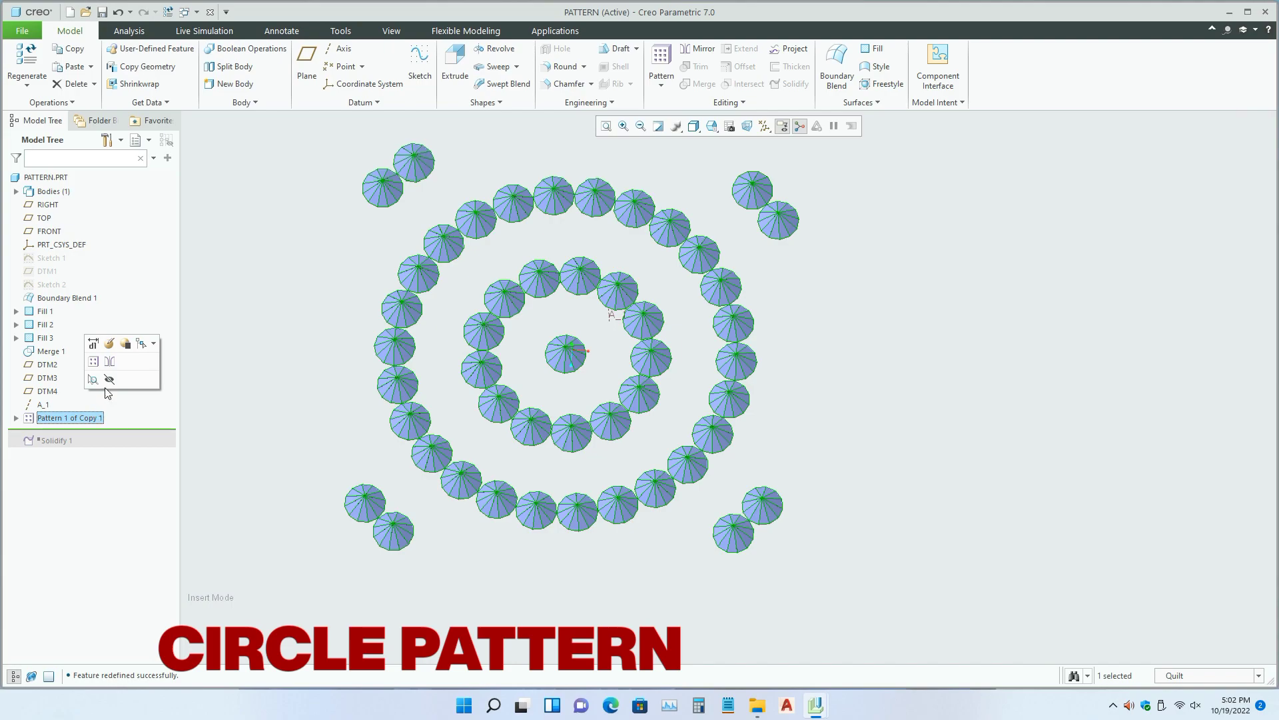
pyautogui.click(110, 343)
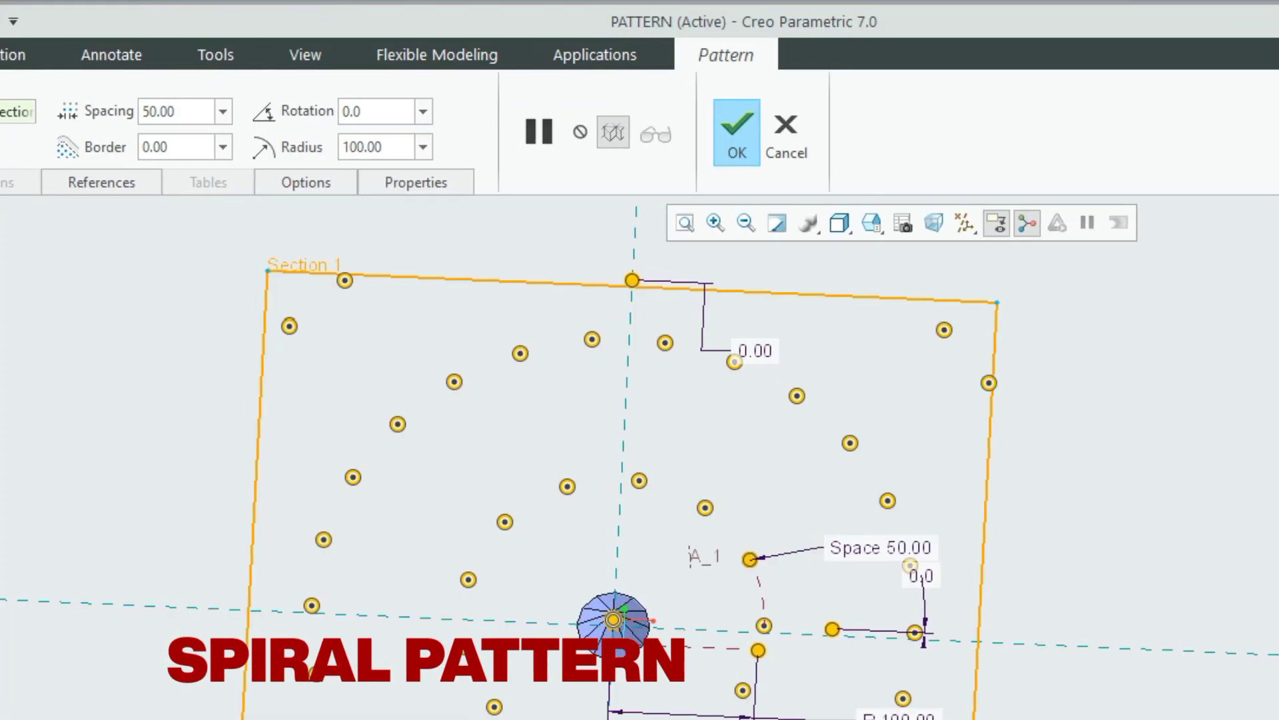
pyautogui.click(203, 82)
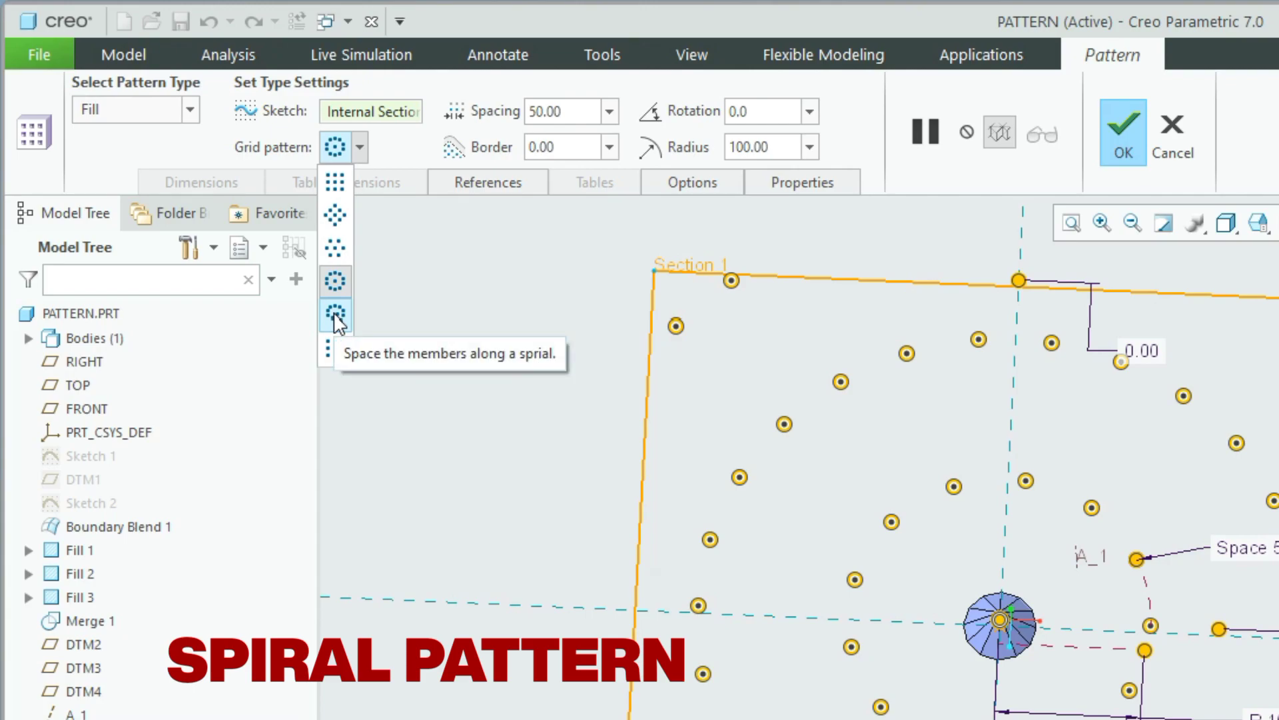
pyautogui.click(335, 314)
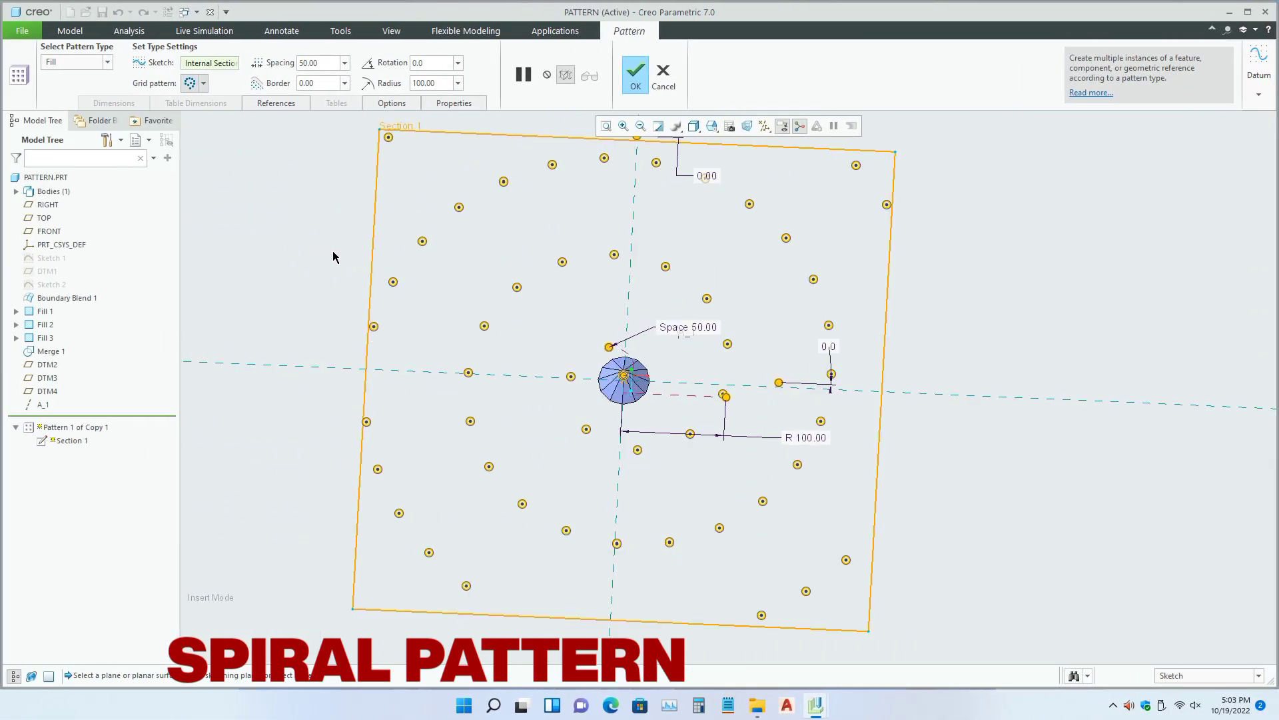
pyautogui.moveTo(333, 243)
pyautogui.mouseDown(button='middle')
pyautogui.moveTo(337, 227)
pyautogui.moveTo(337, 251)
pyautogui.moveTo(290, 278)
pyautogui.moveTo(284, 329)
pyautogui.moveTo(294, 310)
pyautogui.mouseUp(button='middle')
pyautogui.middleClick(337, 249)
pyautogui.click(290, 280)
pyautogui.scroll(2, 293, 284)
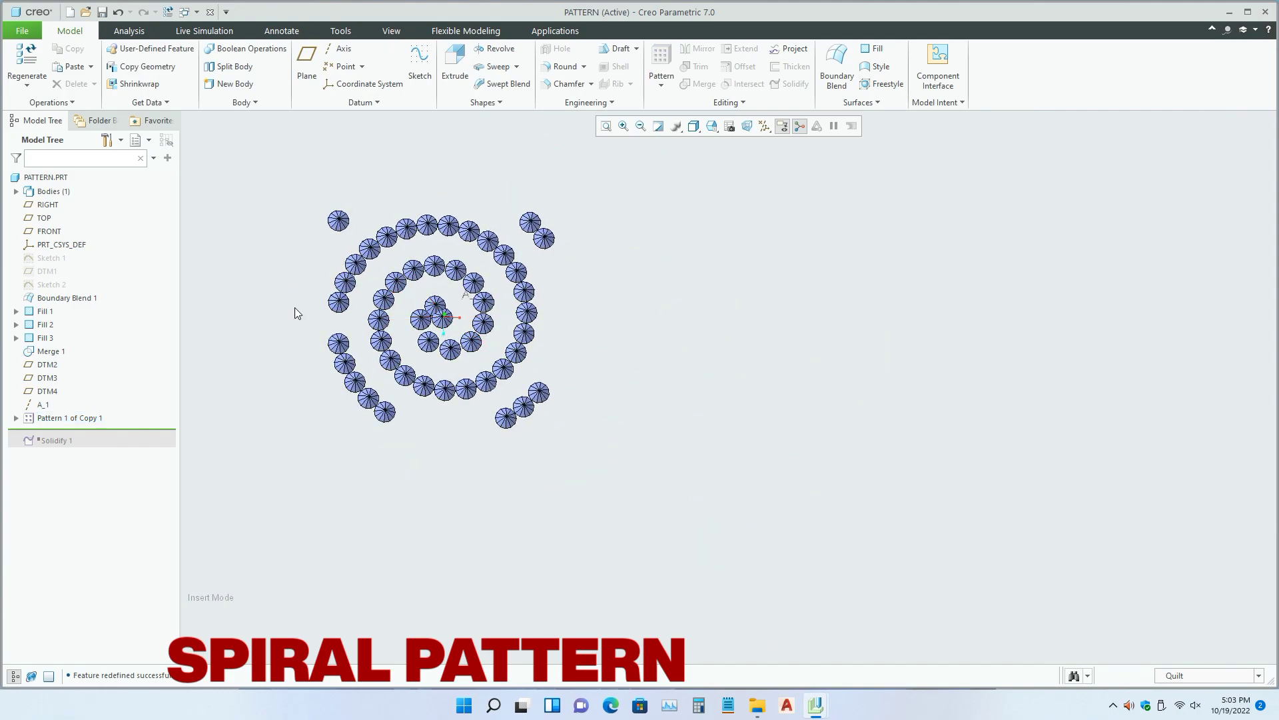
pyautogui.hotkey('ctrl', 'd')
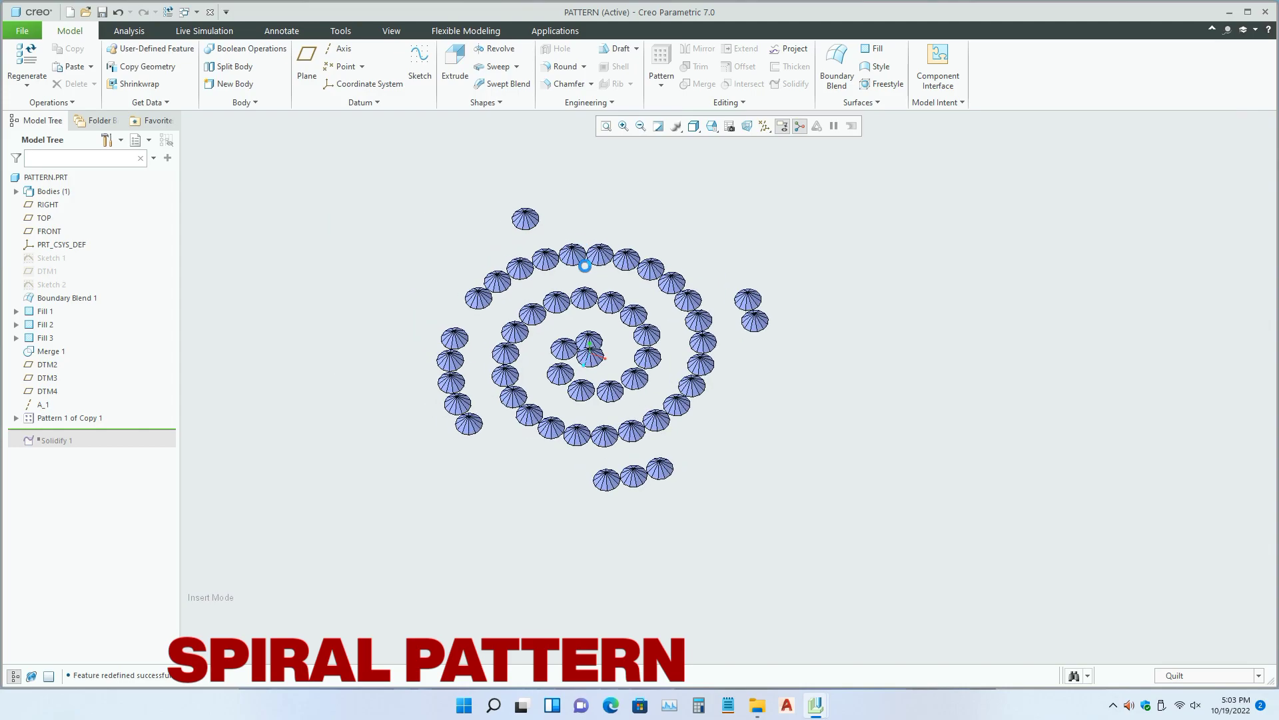
pyautogui.scroll(-1, 751, 388)
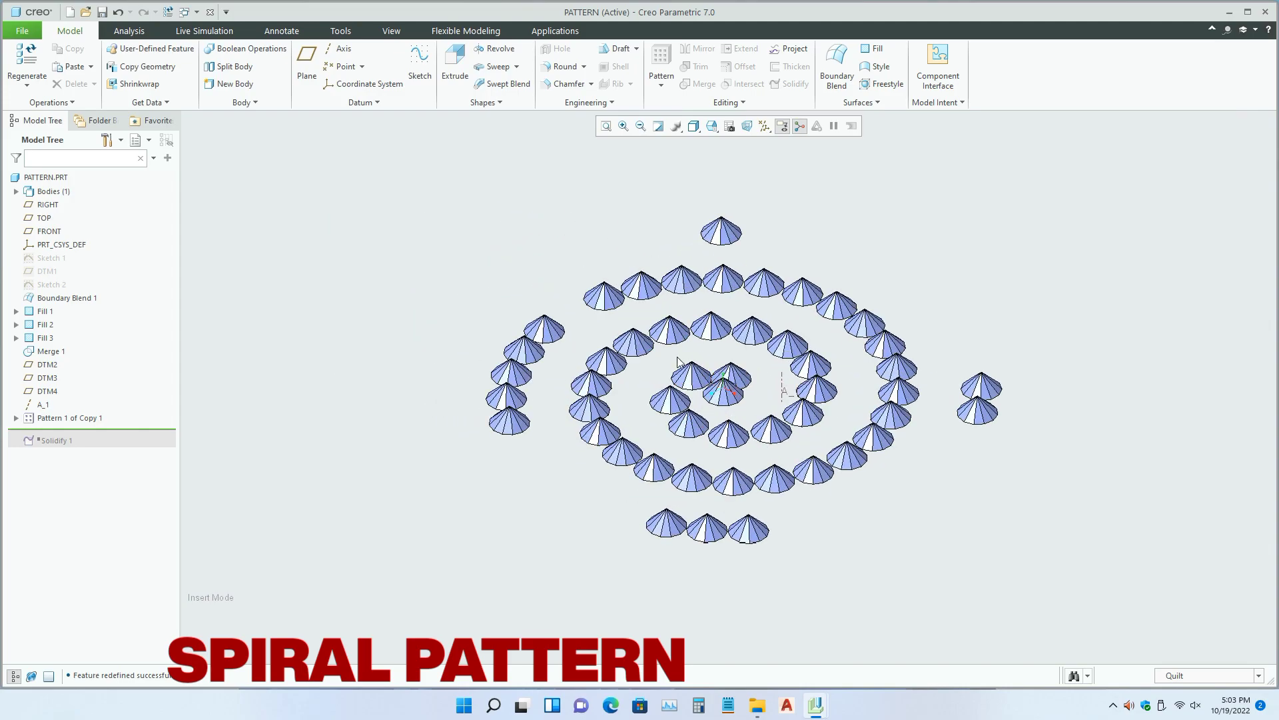
pyautogui.moveTo(678, 361); pyautogui.dragTo(544, 378, button='middle')
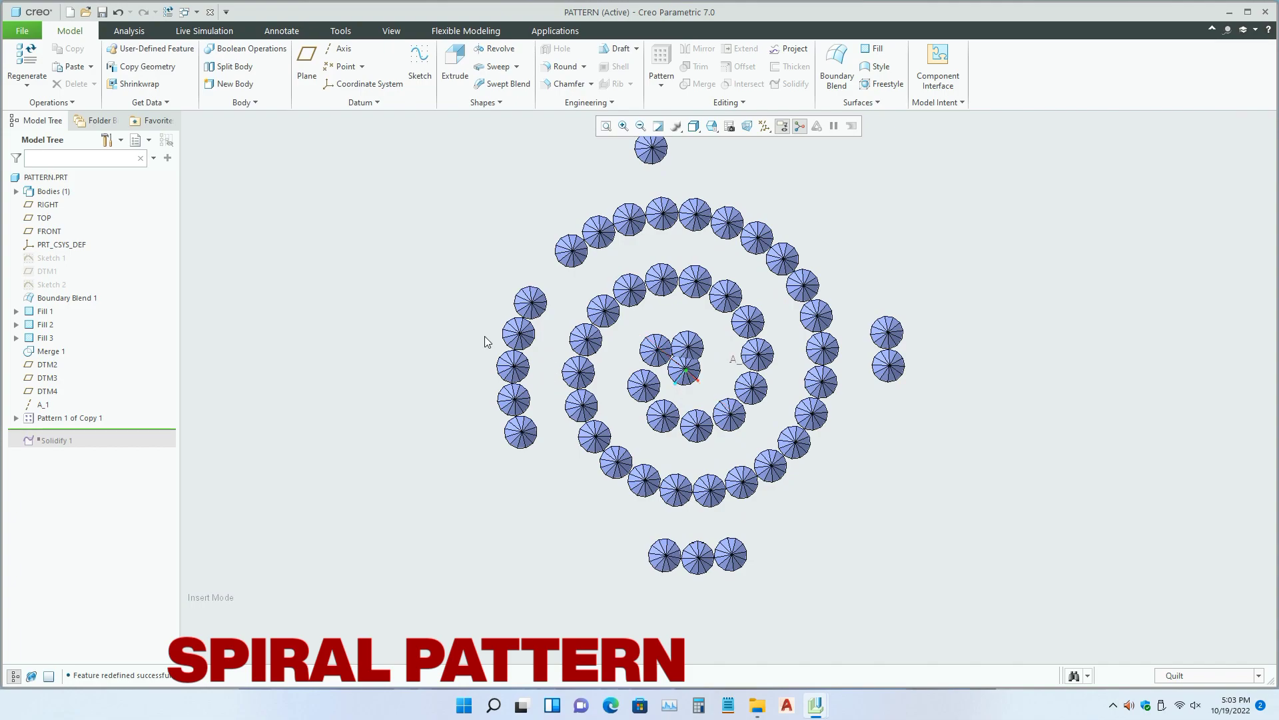
# - Redefine the fill pattern so its members are spaced along the sketched curves and complete it
pyautogui.click(60, 418)
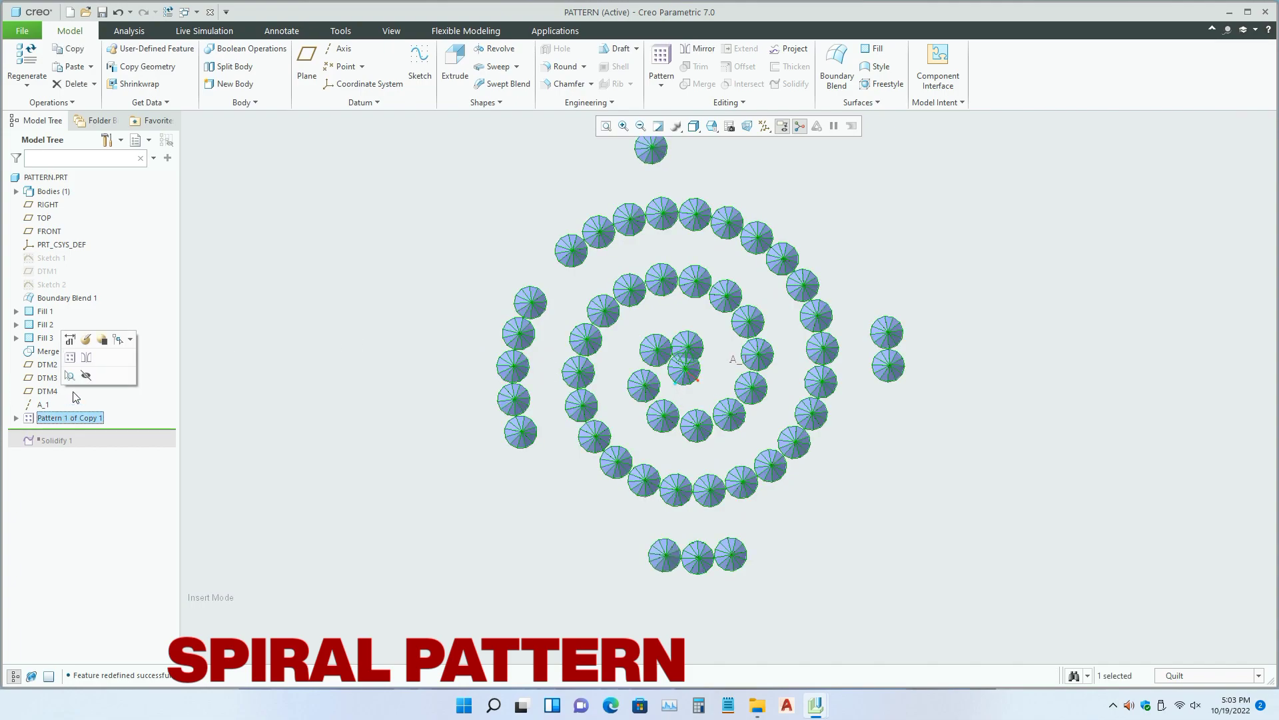
pyautogui.click(86, 340)
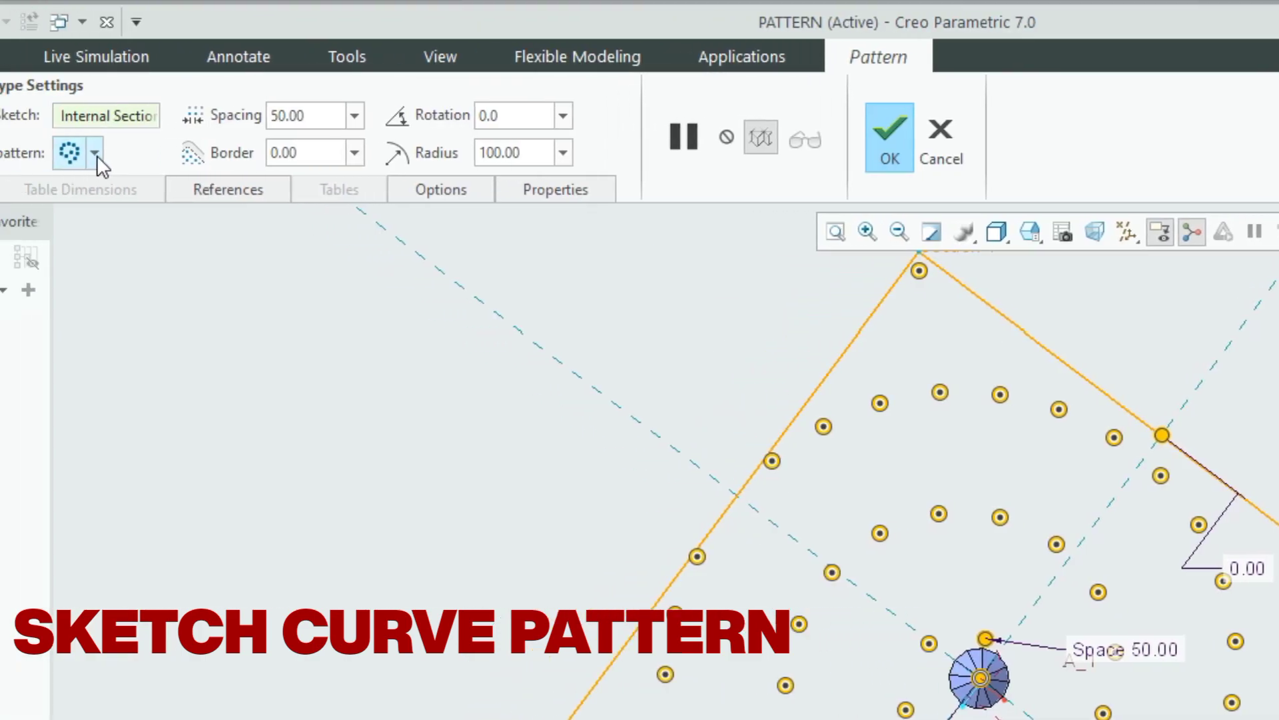
pyautogui.click(203, 82)
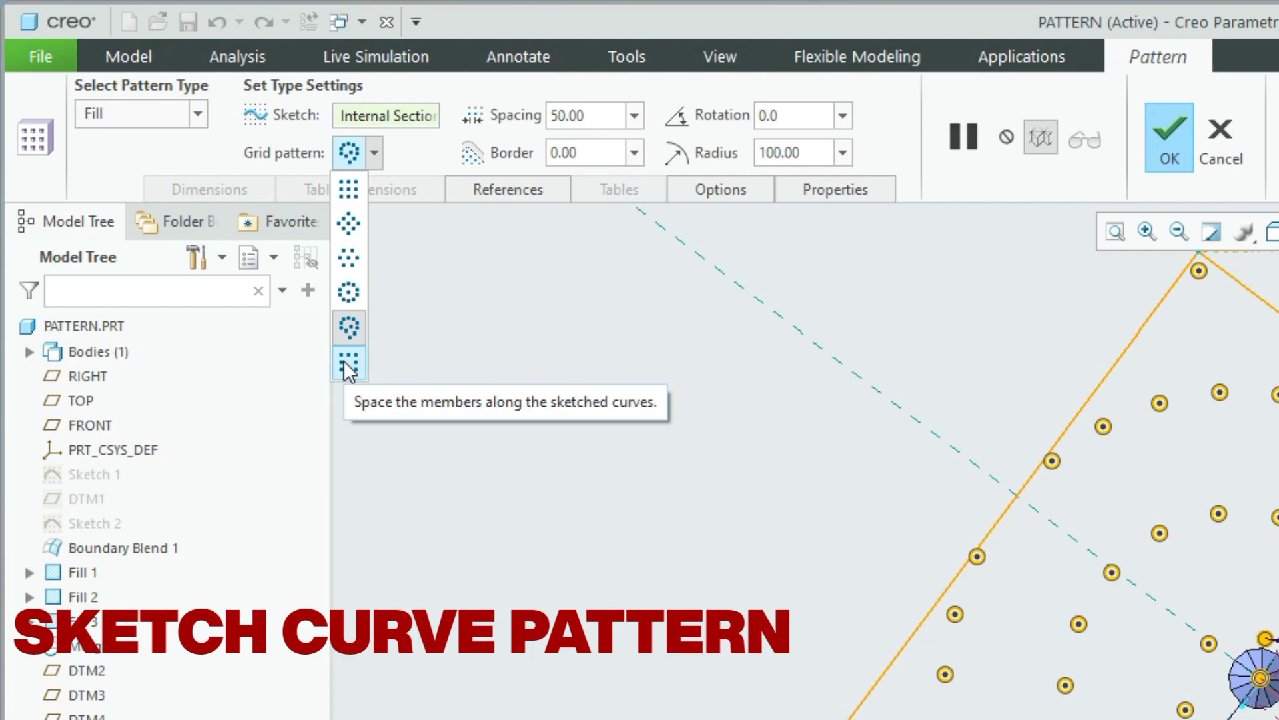
pyautogui.click(348, 365)
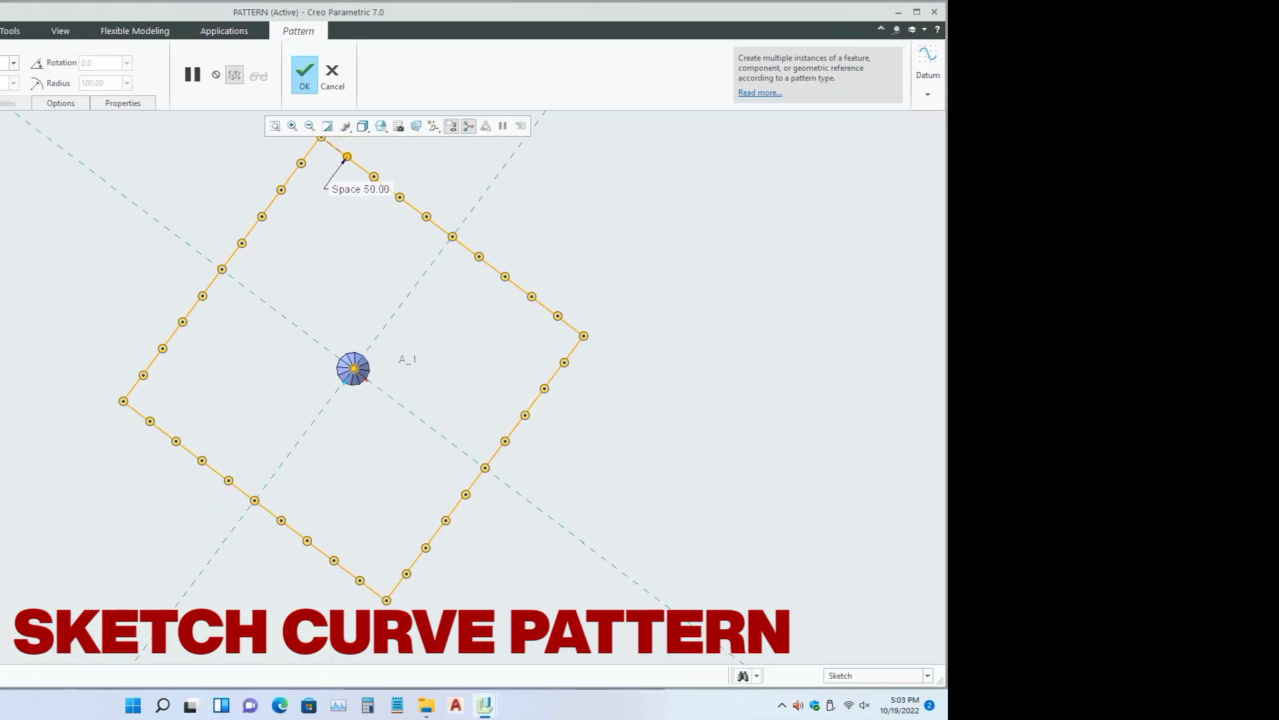
pyautogui.middleClick(730, 500)
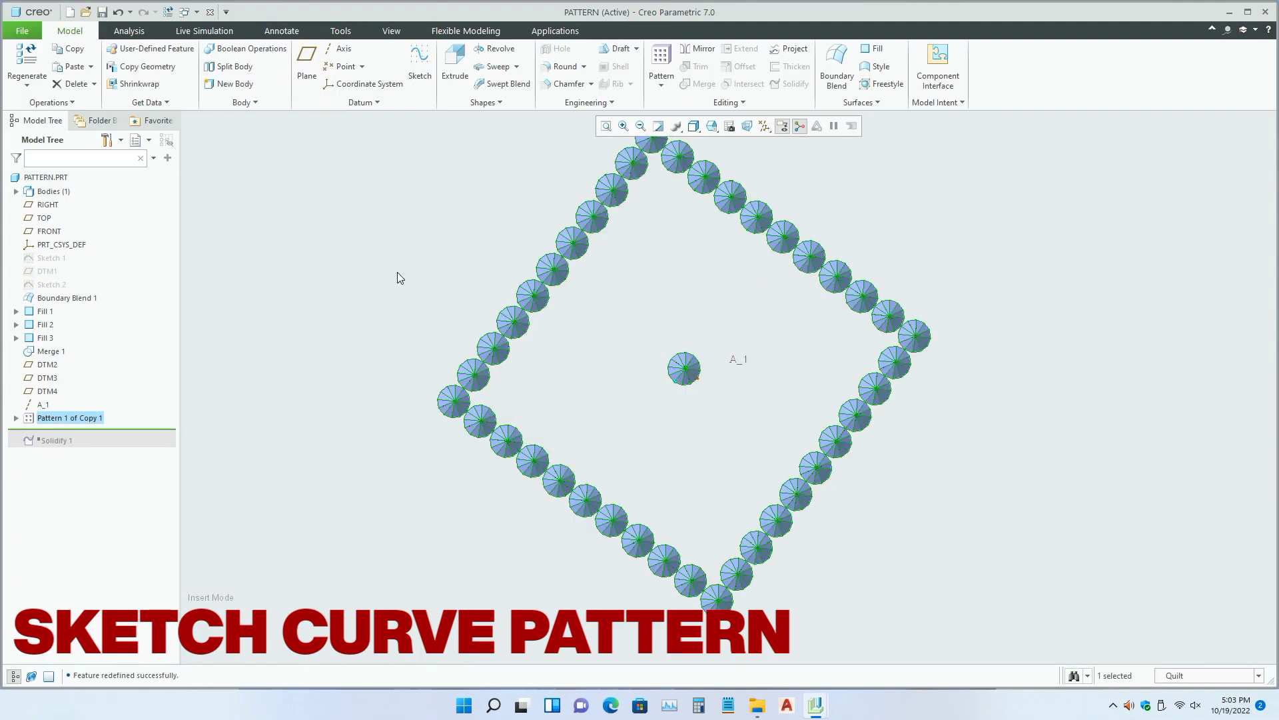
pyautogui.moveTo(434, 337)
pyautogui.mouseDown(button='middle')
pyautogui.moveTo(428, 294)
pyautogui.moveTo(454, 296)
pyautogui.moveTo(434, 326)
pyautogui.mouseUp(button='middle')
pyautogui.click(400, 313)
pyautogui.scroll(-2, 464, 375)
pyautogui.moveTo(465, 377); pyautogui.dragTo(625, 391, button='middle')
pyautogui.scroll(-1, 625, 390)
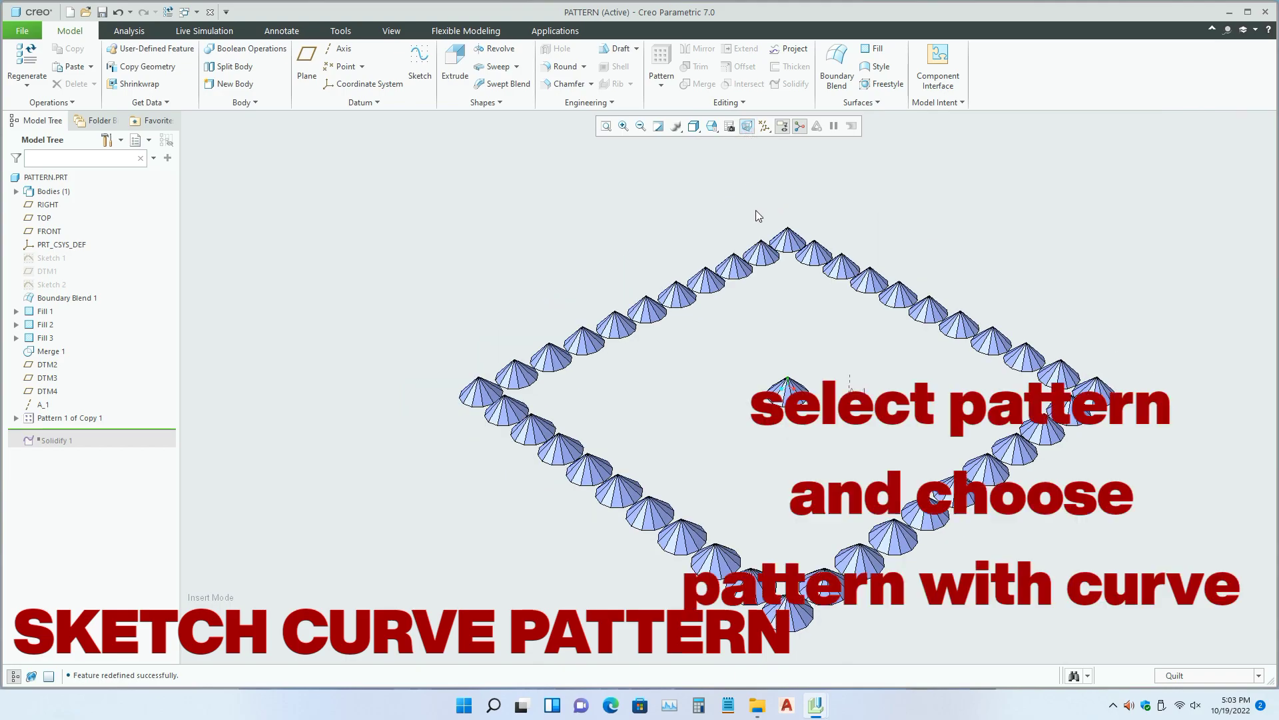
pyautogui.moveTo(757, 214); pyautogui.dragTo(679, 333, button='middle')
pyautogui.scroll(2, 575, 303)
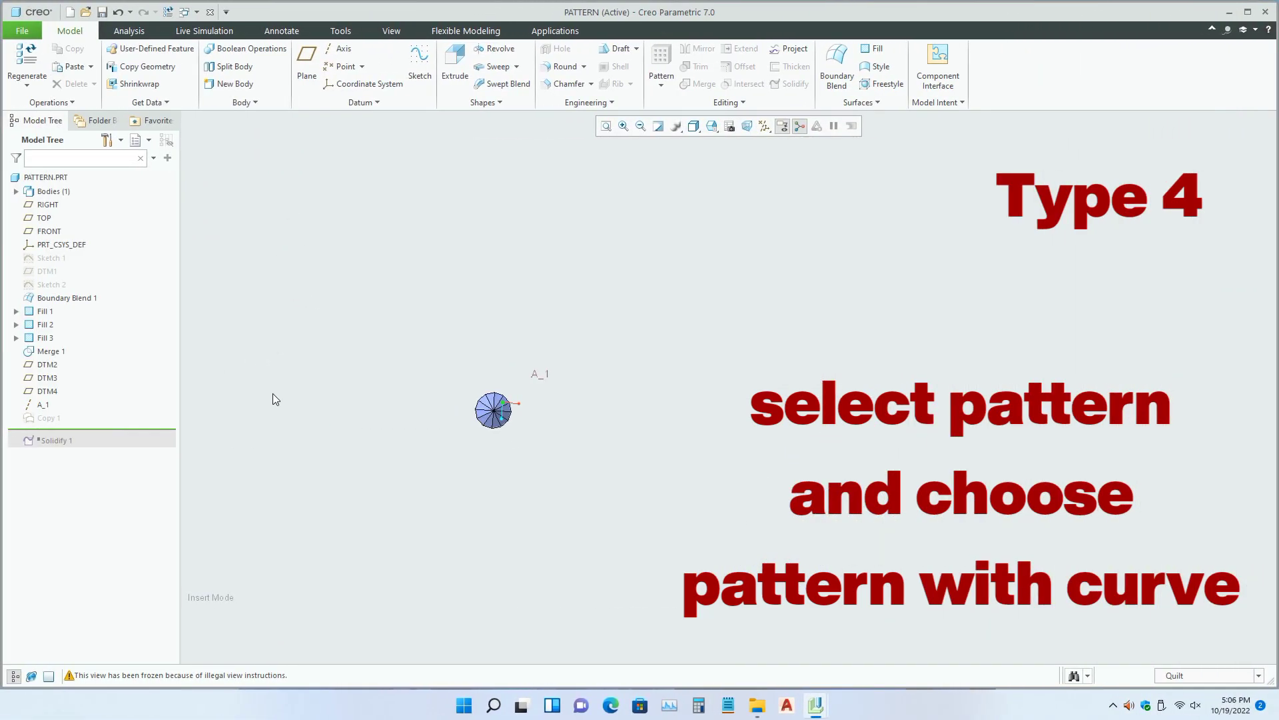
# - Start a new pattern of the copied surface Copy 1 and set the pattern type to Curve
pyautogui.rightClick(54, 421)
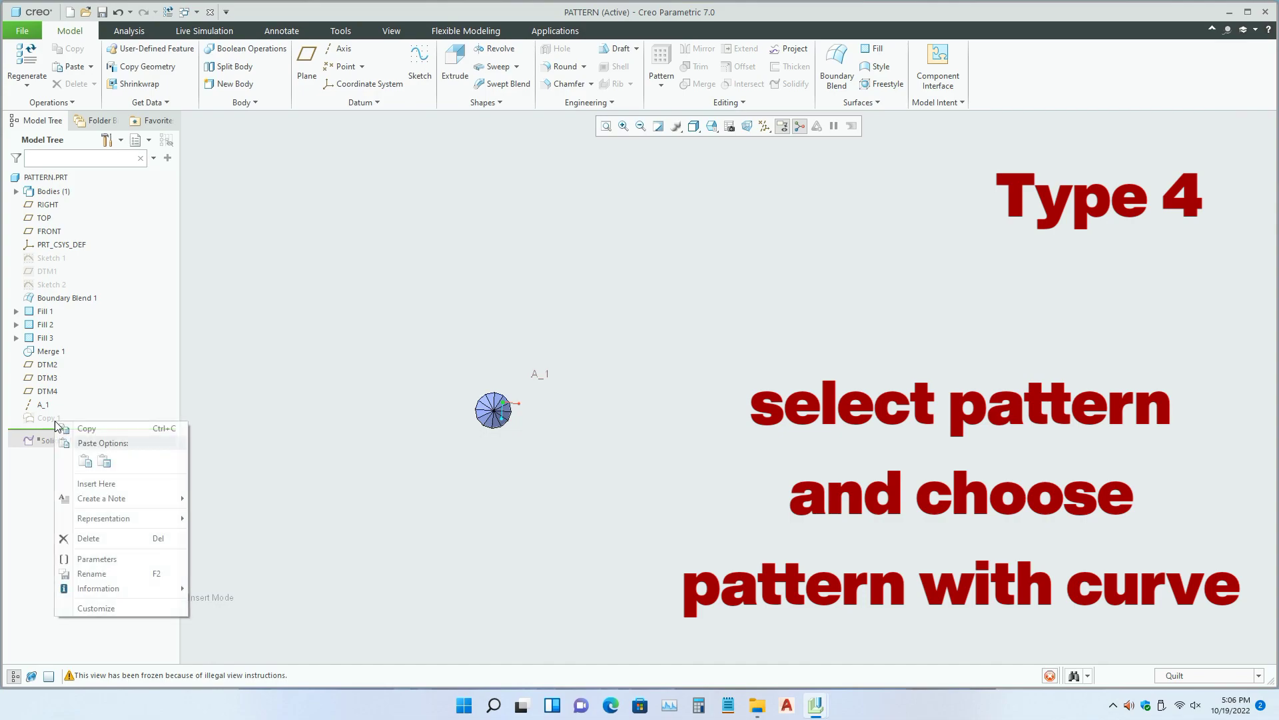
pyautogui.press('Escape')
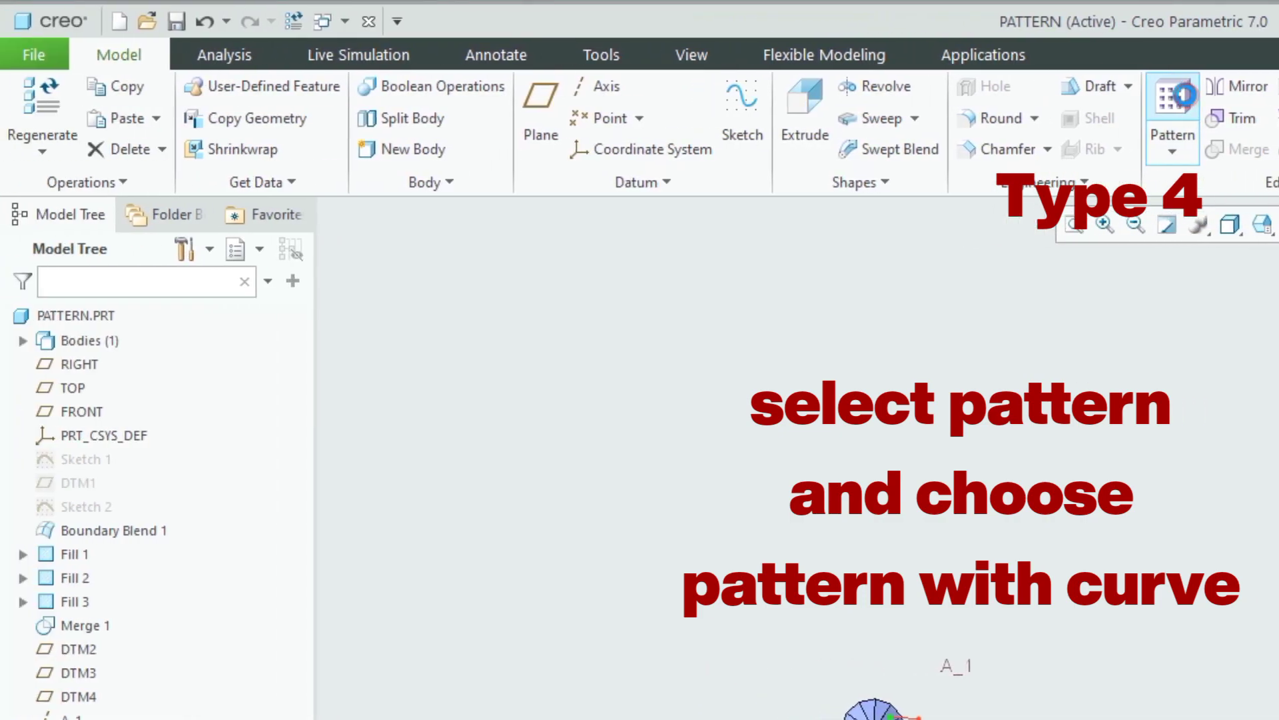
pyautogui.click(661, 61)
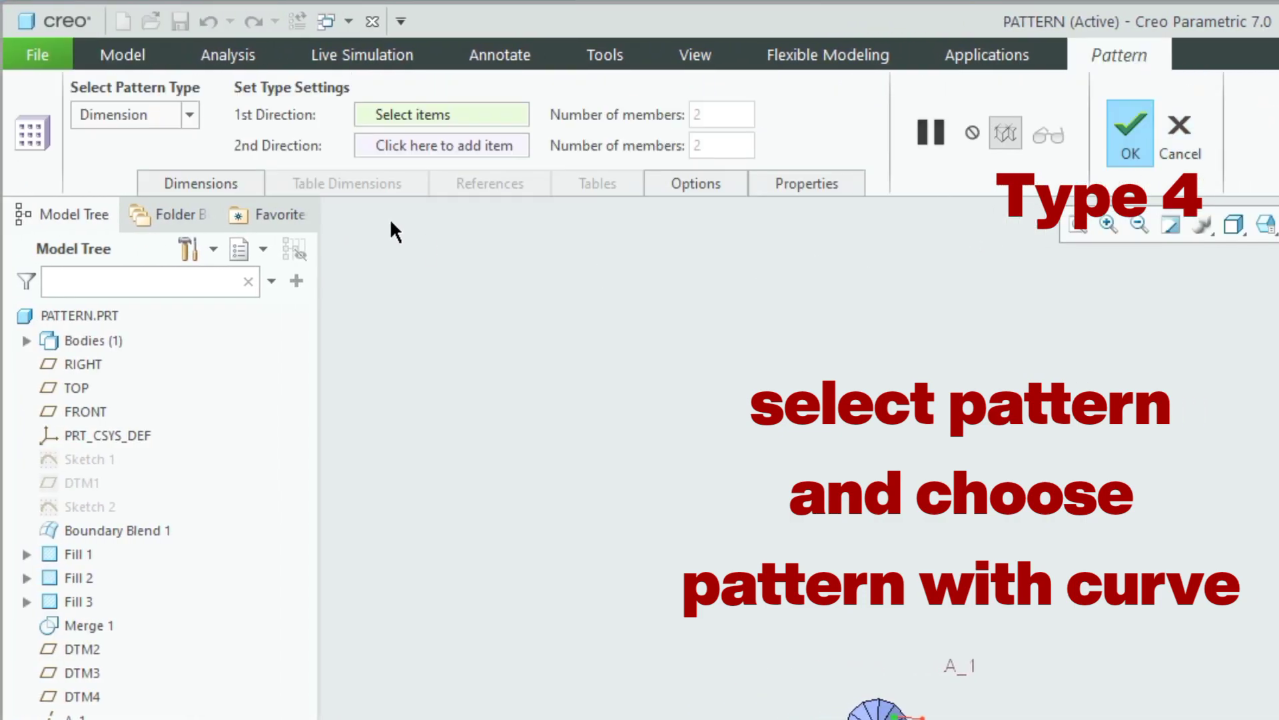
pyautogui.click(190, 117)
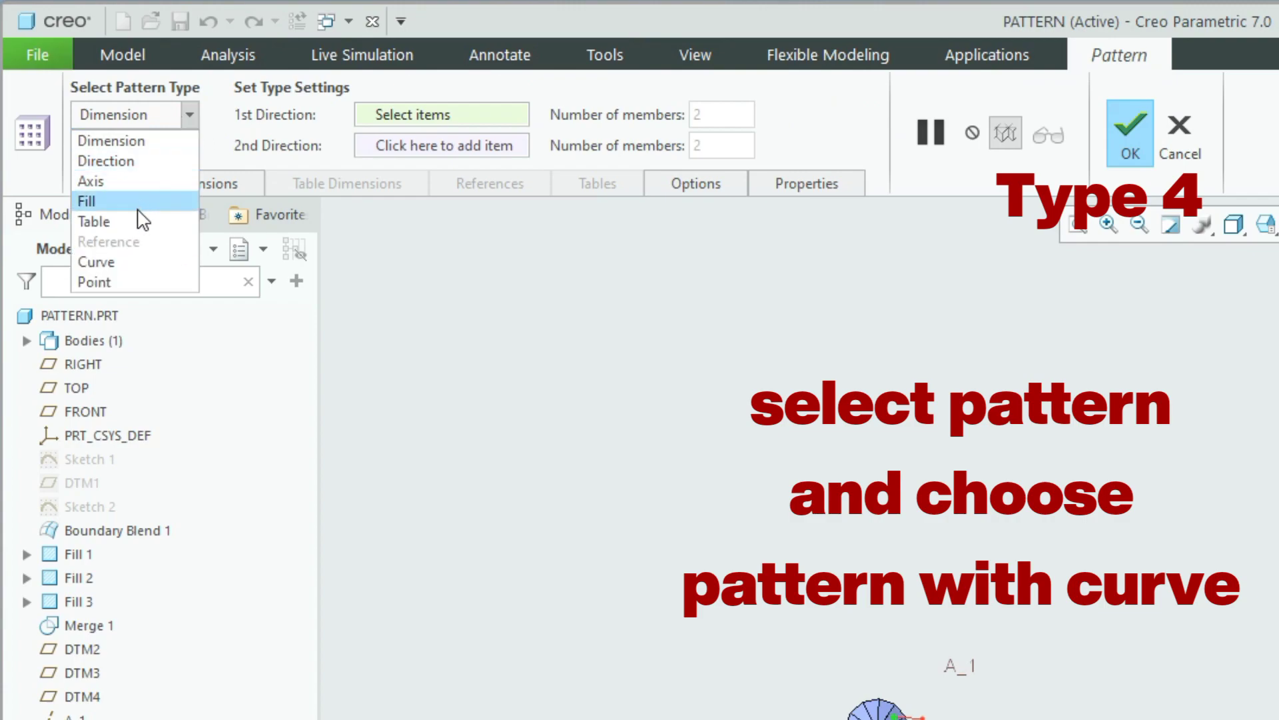
pyautogui.click(121, 260)
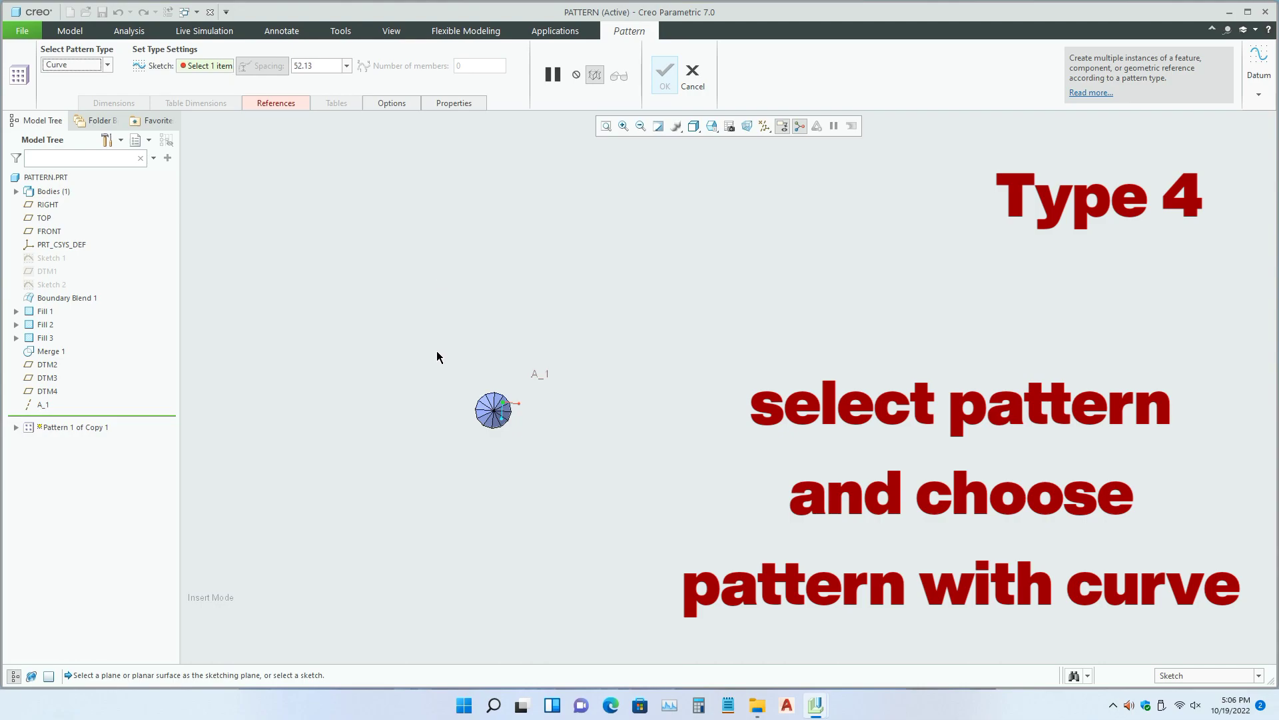
# - Define an internal sketch for the curve pattern on the TOP plane and enter the sketch
pyautogui.scroll(1, 538, 365)
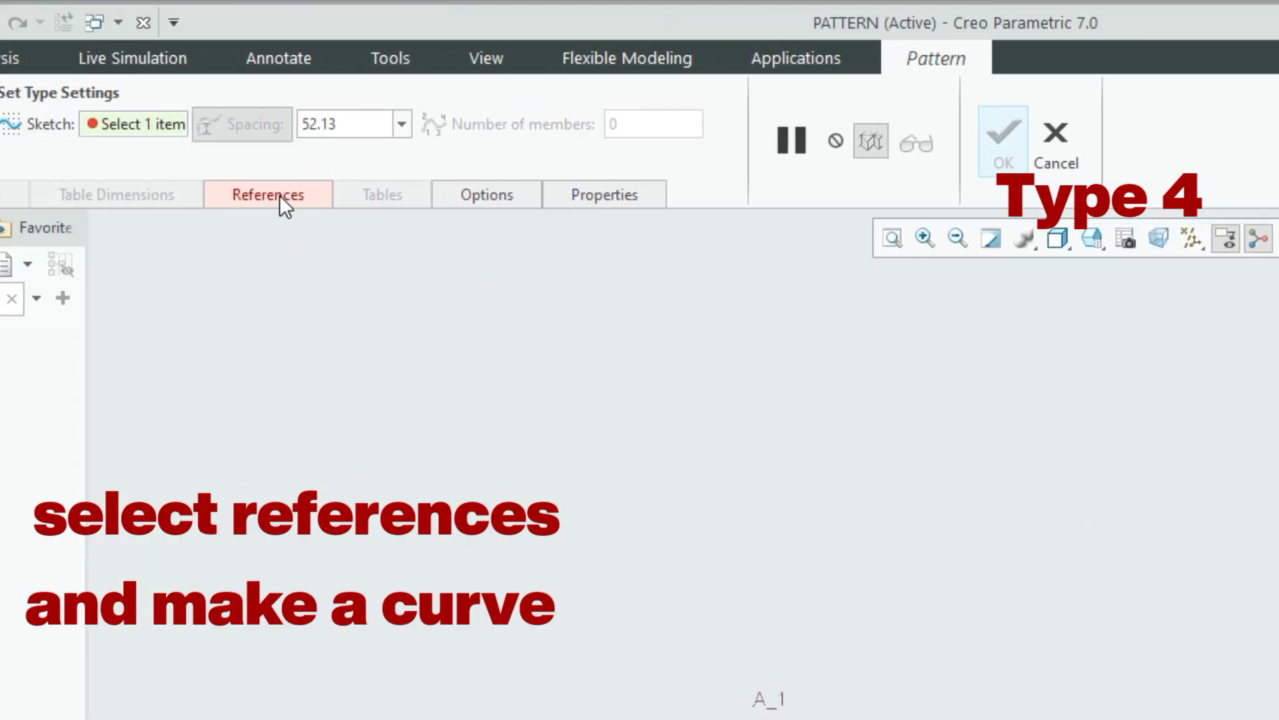
pyautogui.click(276, 104)
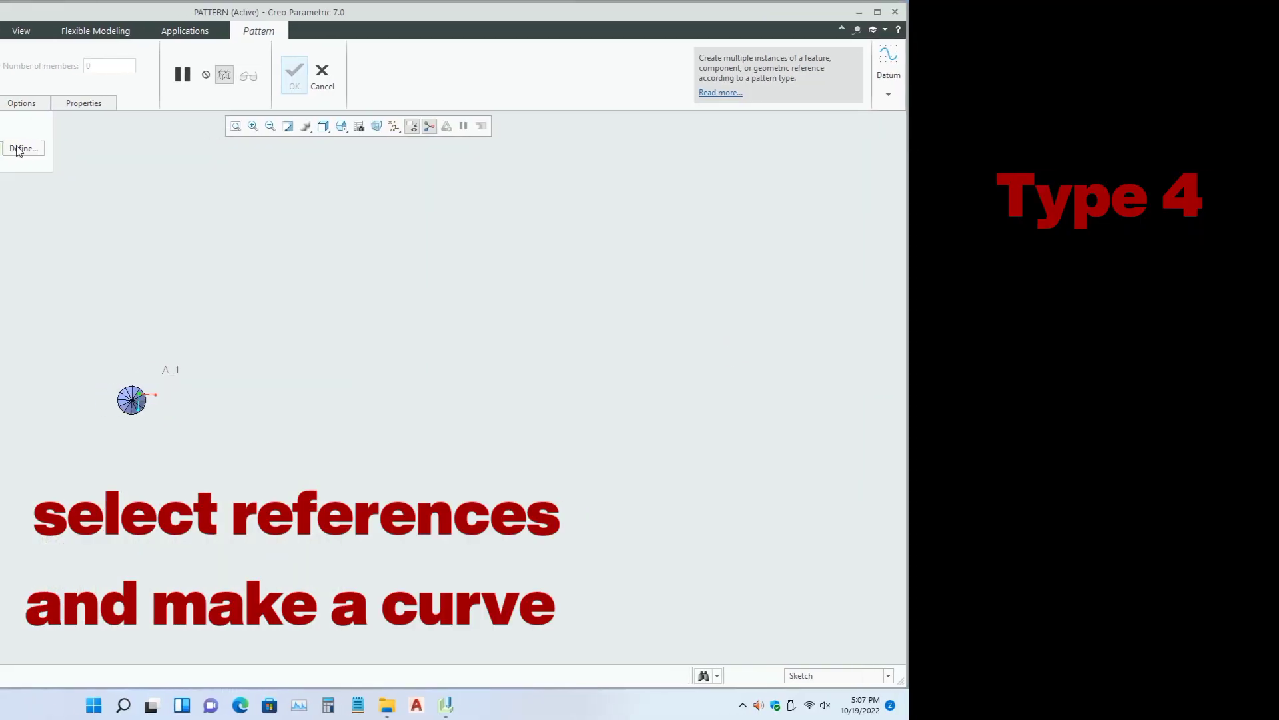
pyautogui.click(20, 148)
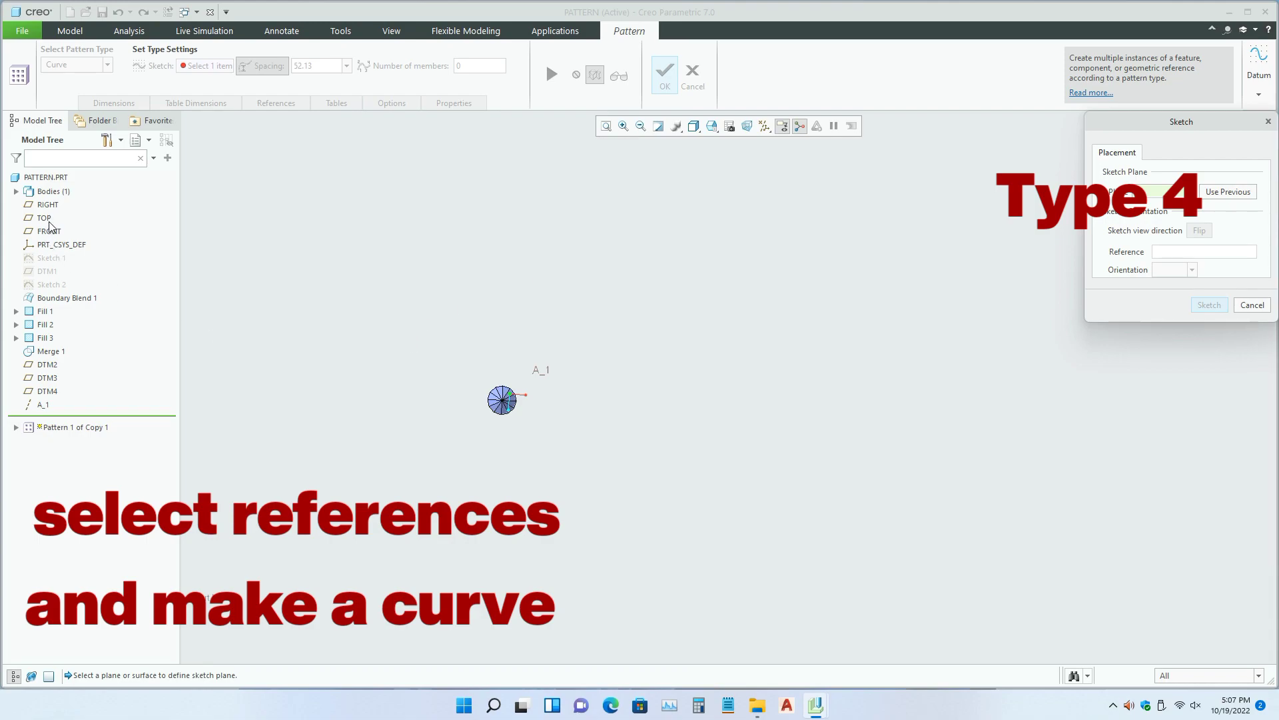
pyautogui.click(78, 219)
pyautogui.press('Return')
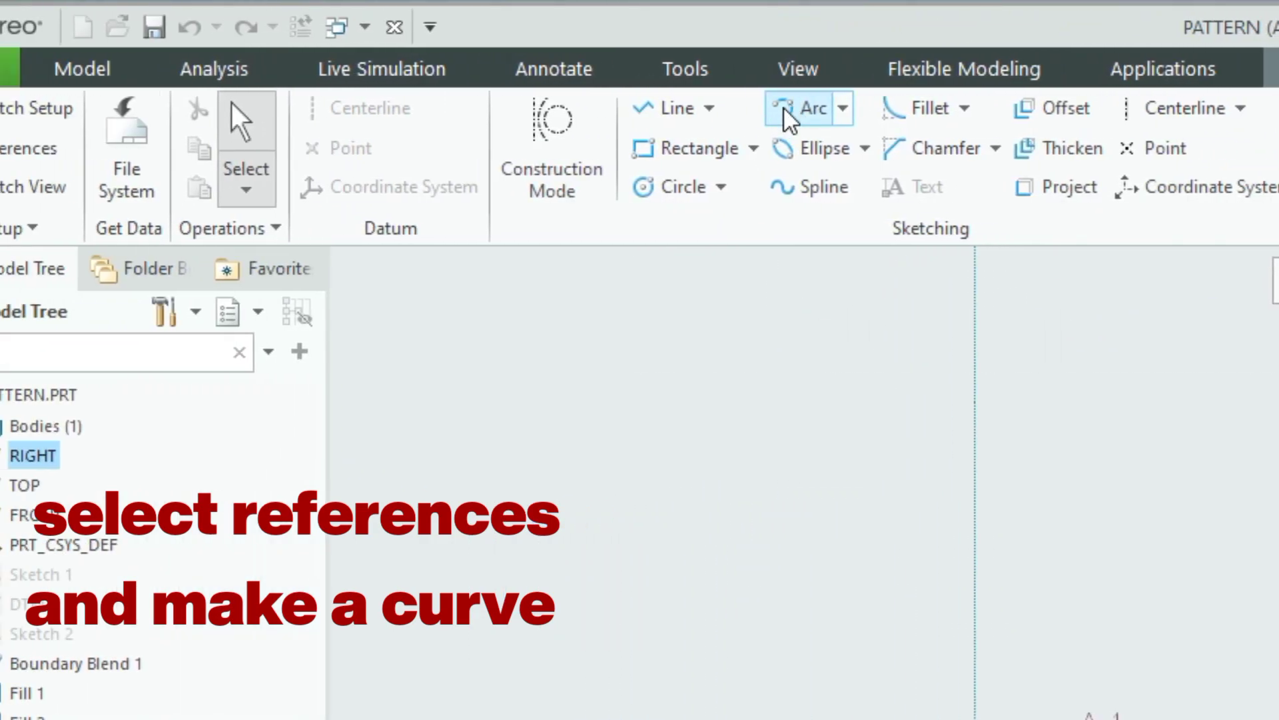
# - Sketch a closed, free-form spline loop that starts and ends at the intersection of the sketch references, and complete the sketch
pyautogui.click(798, 200)
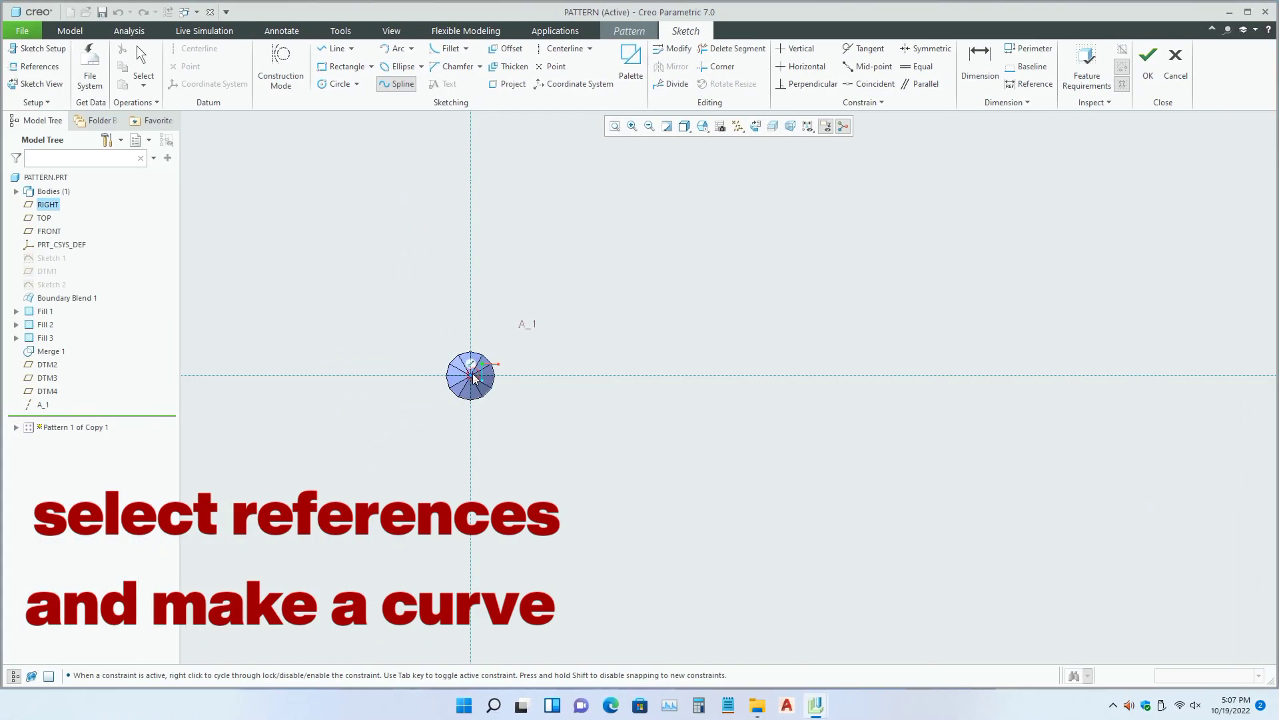
pyautogui.click(471, 375)
pyautogui.click(502, 144)
pyautogui.scroll(-5, 512, 223)
pyautogui.scroll(-1, 511, 227)
pyautogui.scroll(-3, 521, 257)
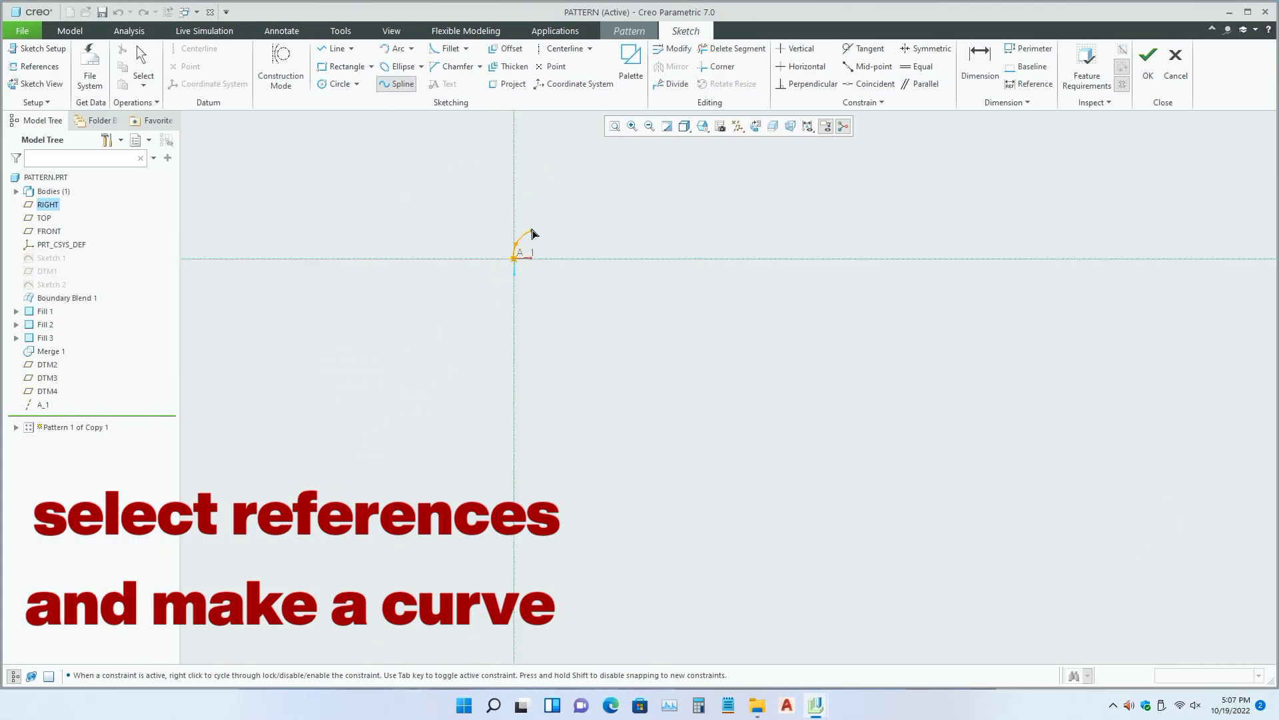
pyautogui.scroll(3, 532, 225)
pyautogui.click(542, 210)
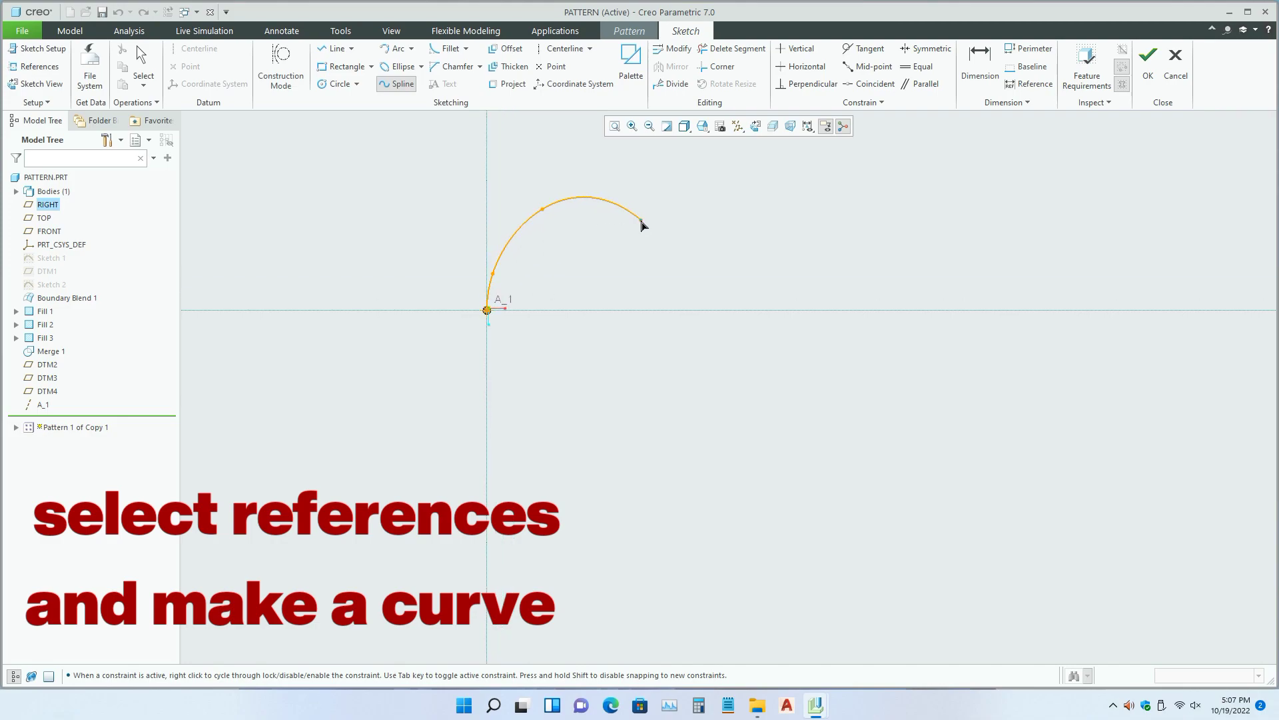
pyautogui.click(641, 220)
pyautogui.click(604, 290)
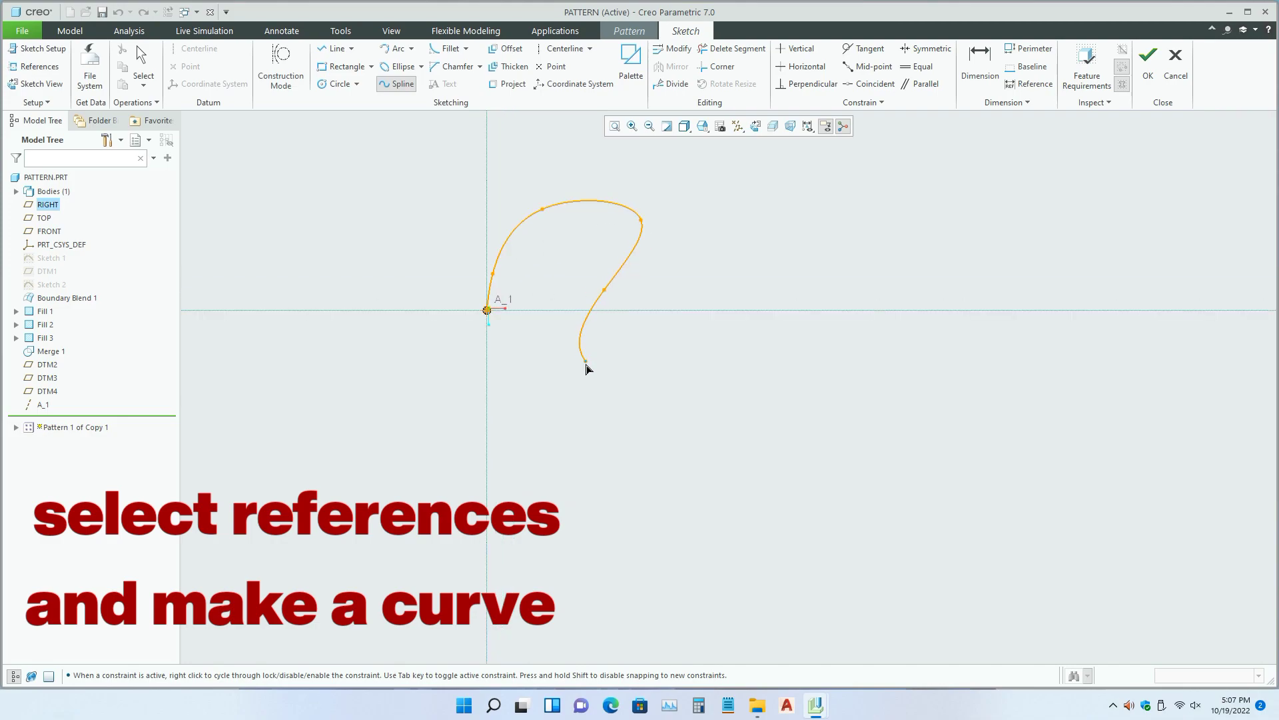
pyautogui.click(613, 419)
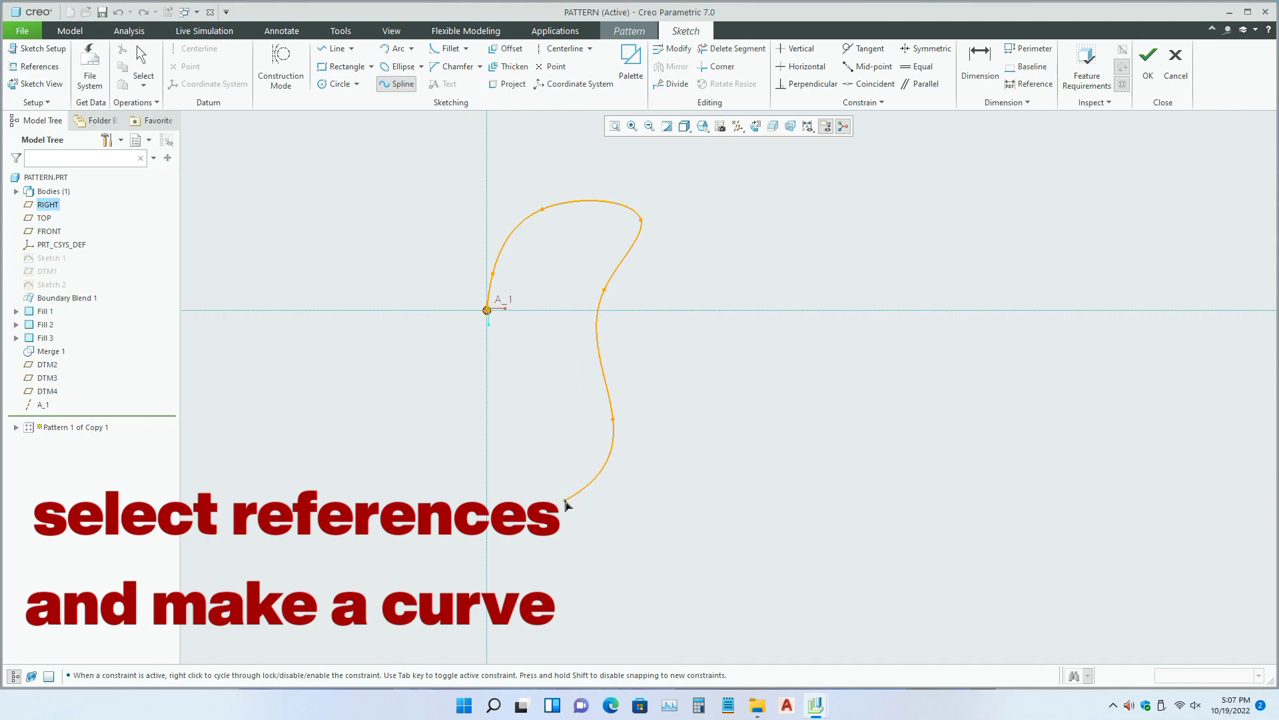
pyautogui.click(565, 500)
pyautogui.click(430, 479)
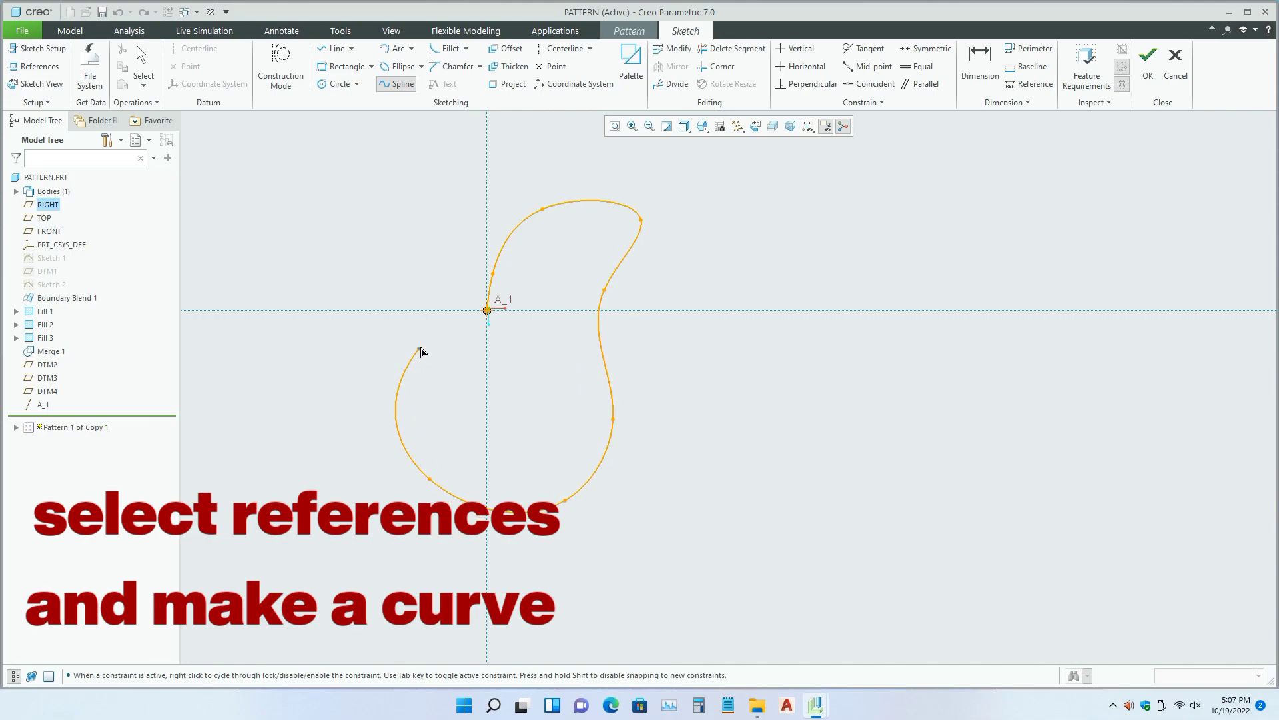
pyautogui.click(447, 325)
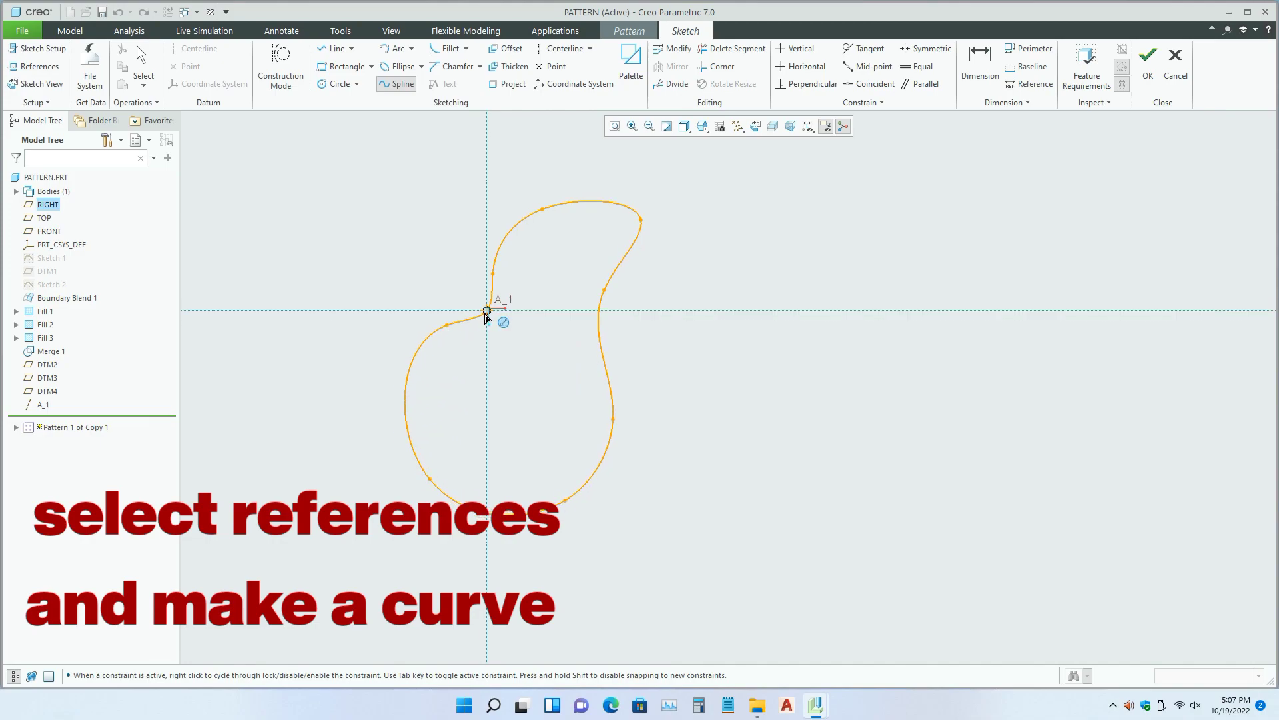
pyautogui.click(1148, 63)
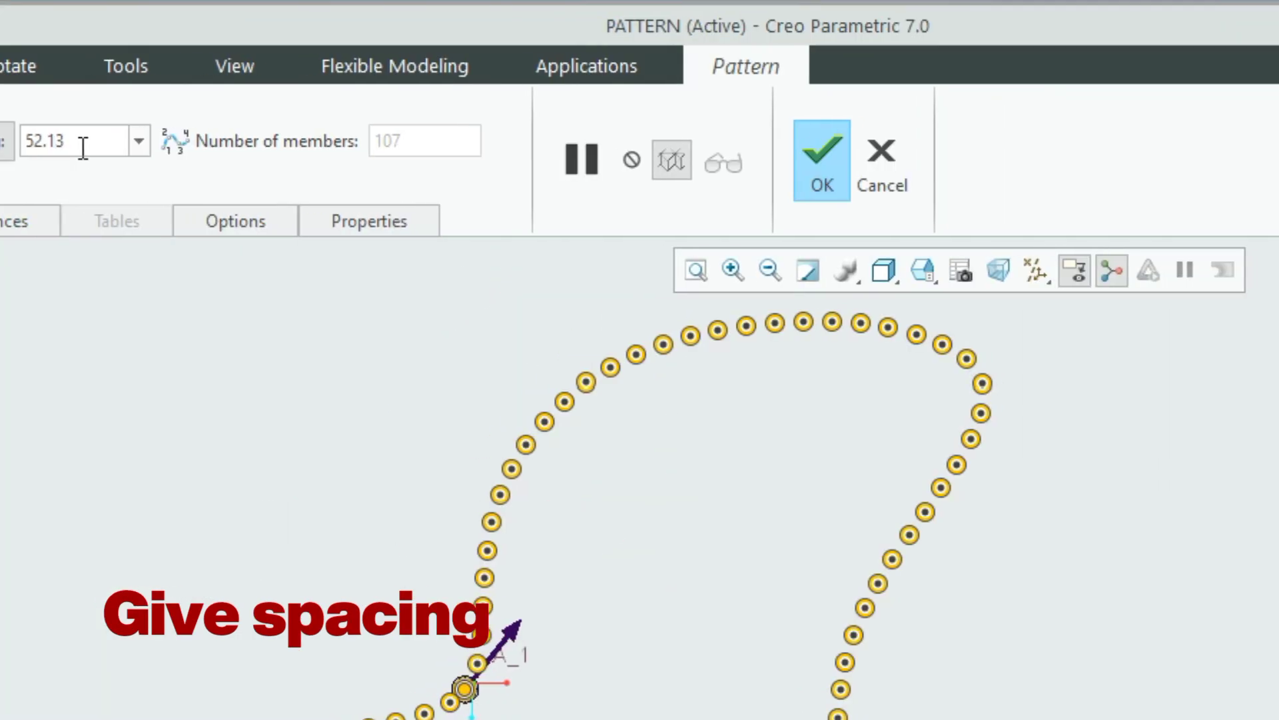
# - Try member spacings of 50, 51 and 51.5 along the sketched curve
pyautogui.doubleClick(328, 66)
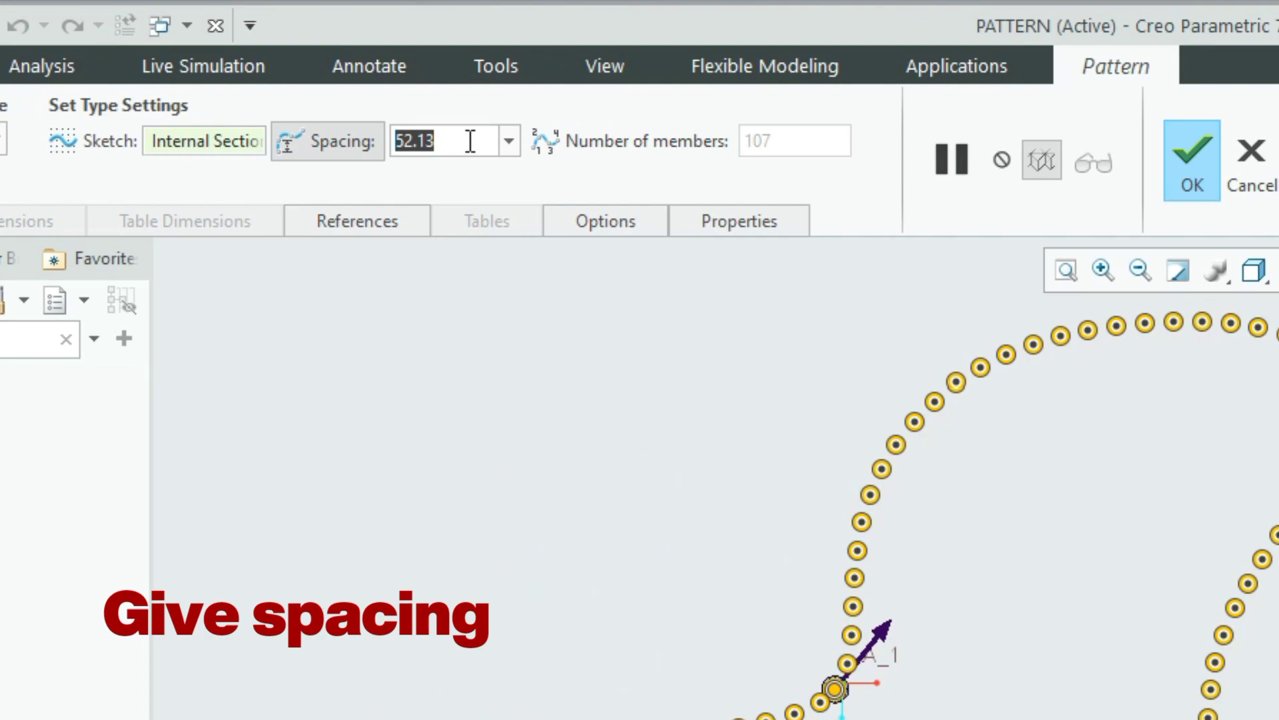
pyautogui.write('50')
pyautogui.press('Return')
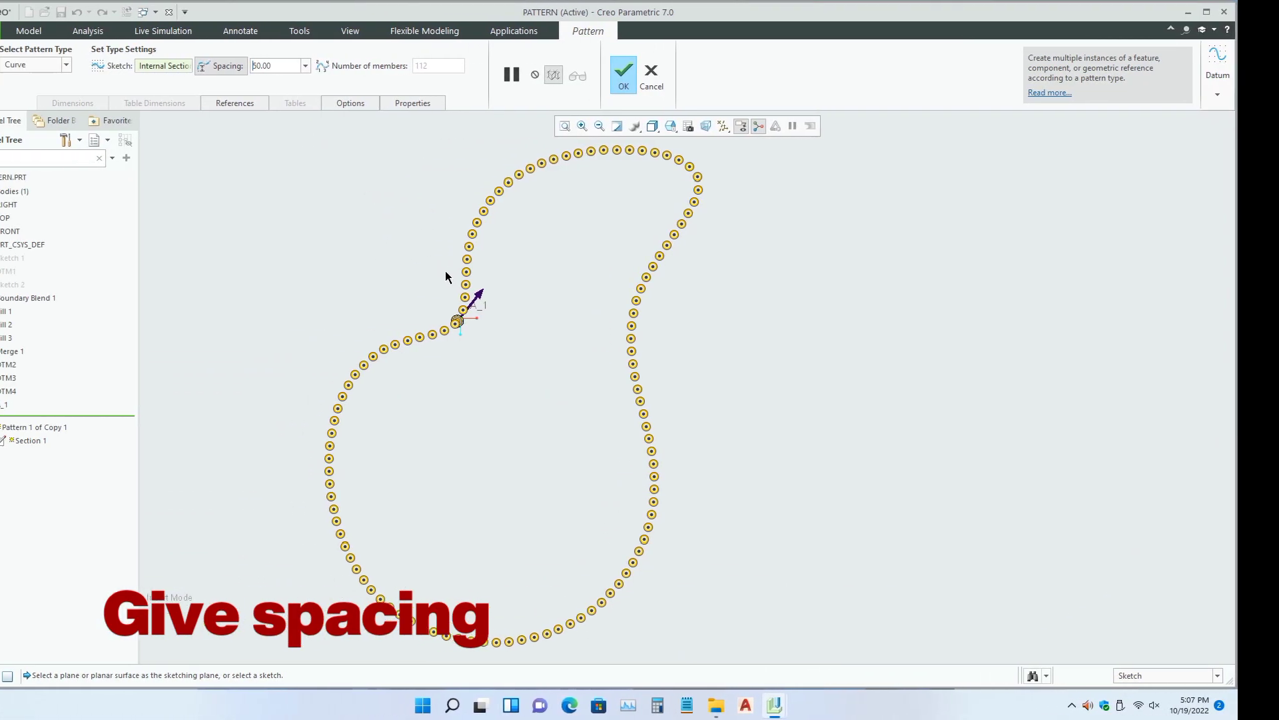
pyautogui.scroll(-2, 466, 288)
pyautogui.scroll(6, 456, 300)
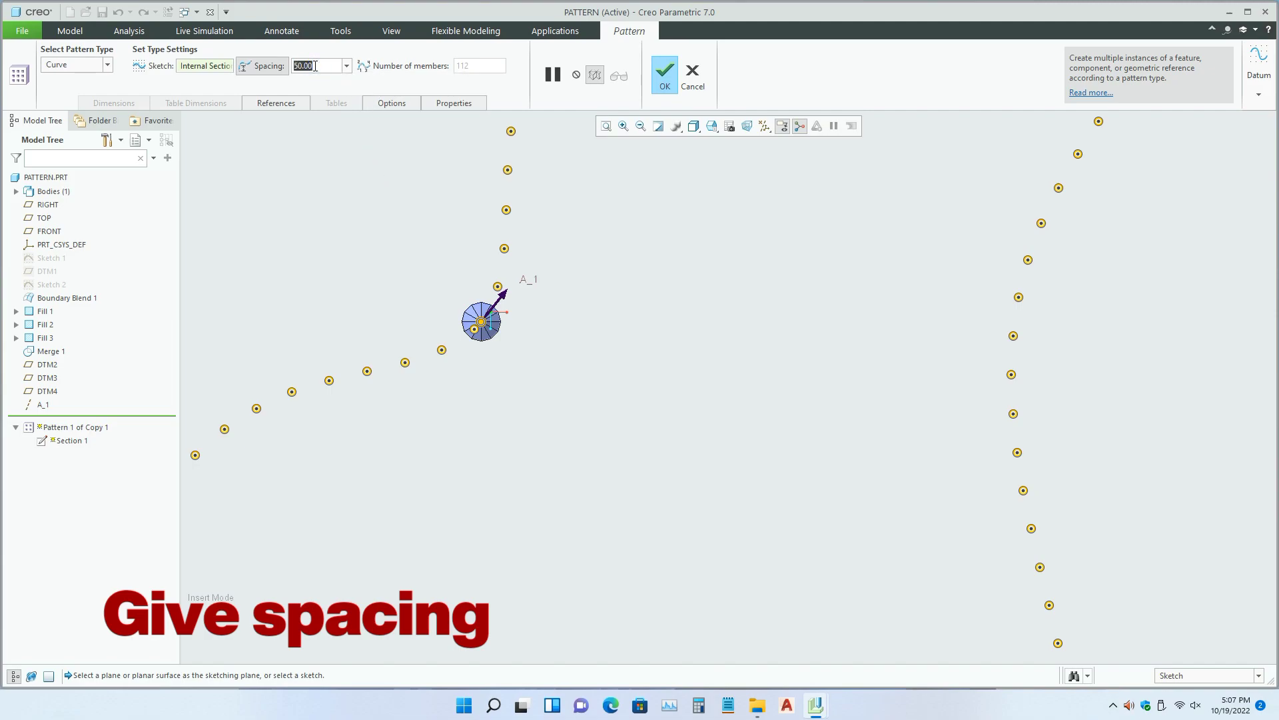
pyautogui.write('5')
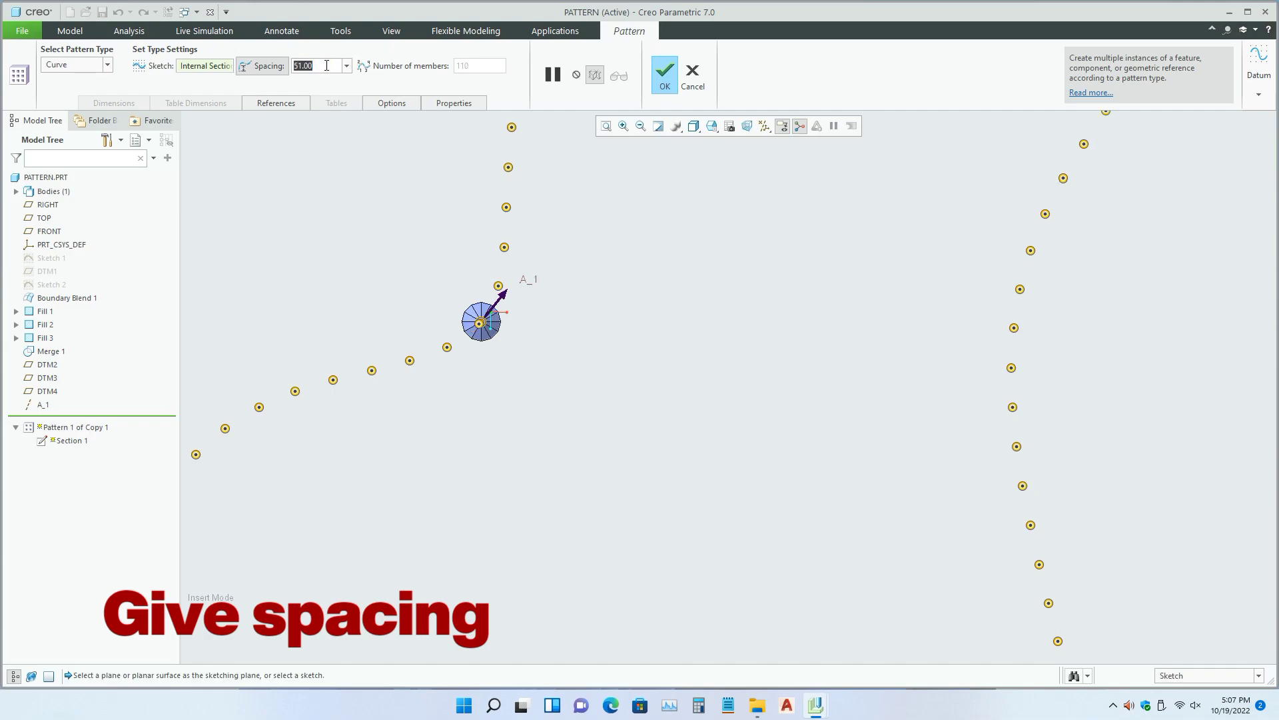
pyautogui.write('5')
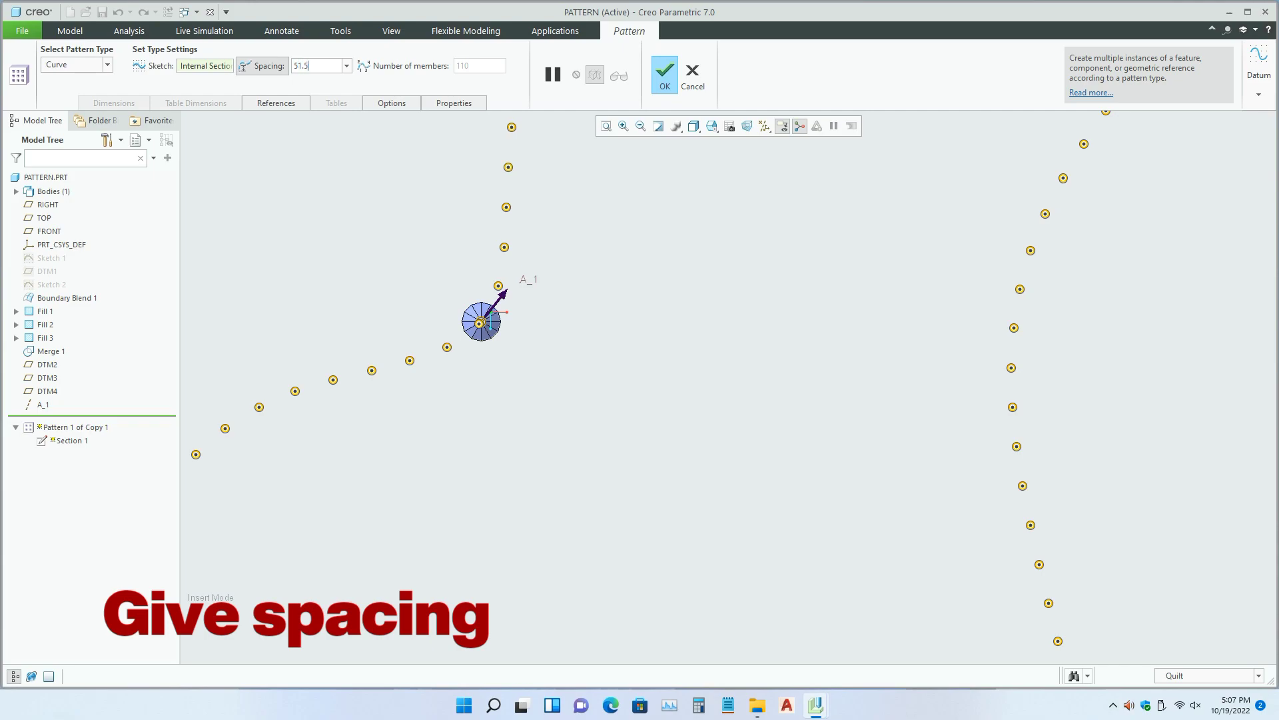
pyautogui.press('Return')
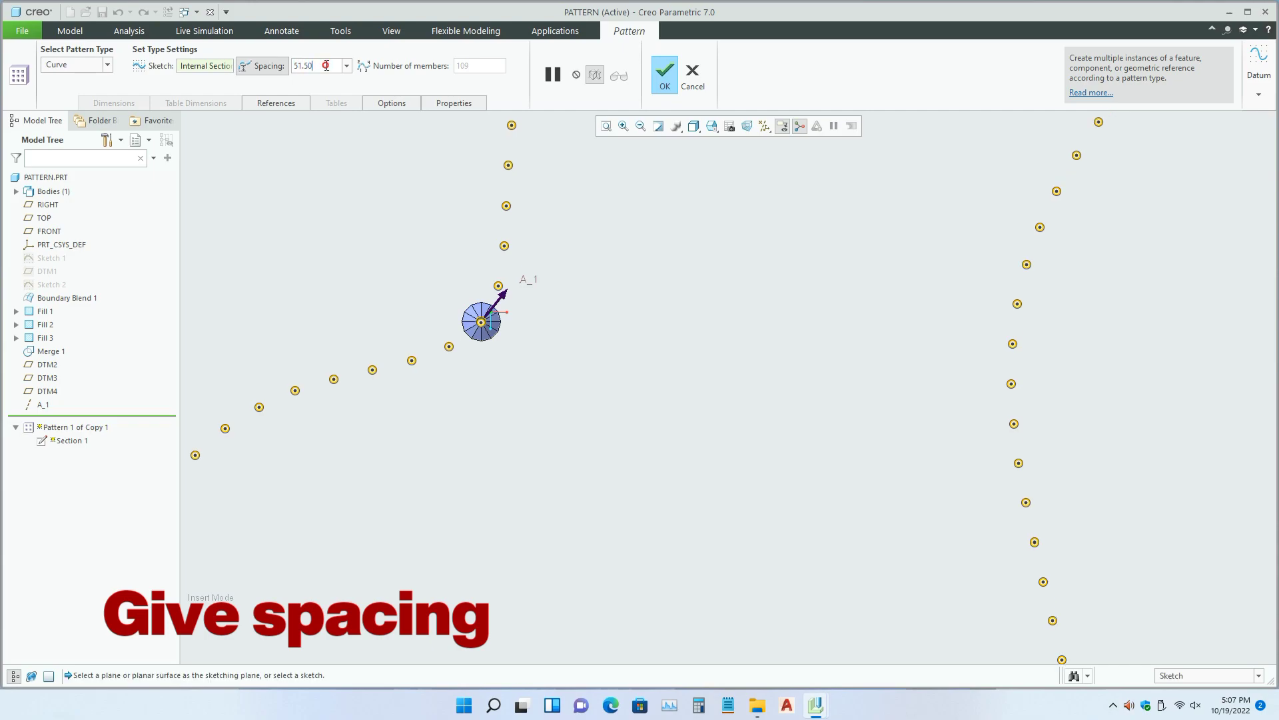
# - Set the curve pattern's member spacing to 52 and complete the pattern
pyautogui.doubleClick(325, 65)
pyautogui.write('52')
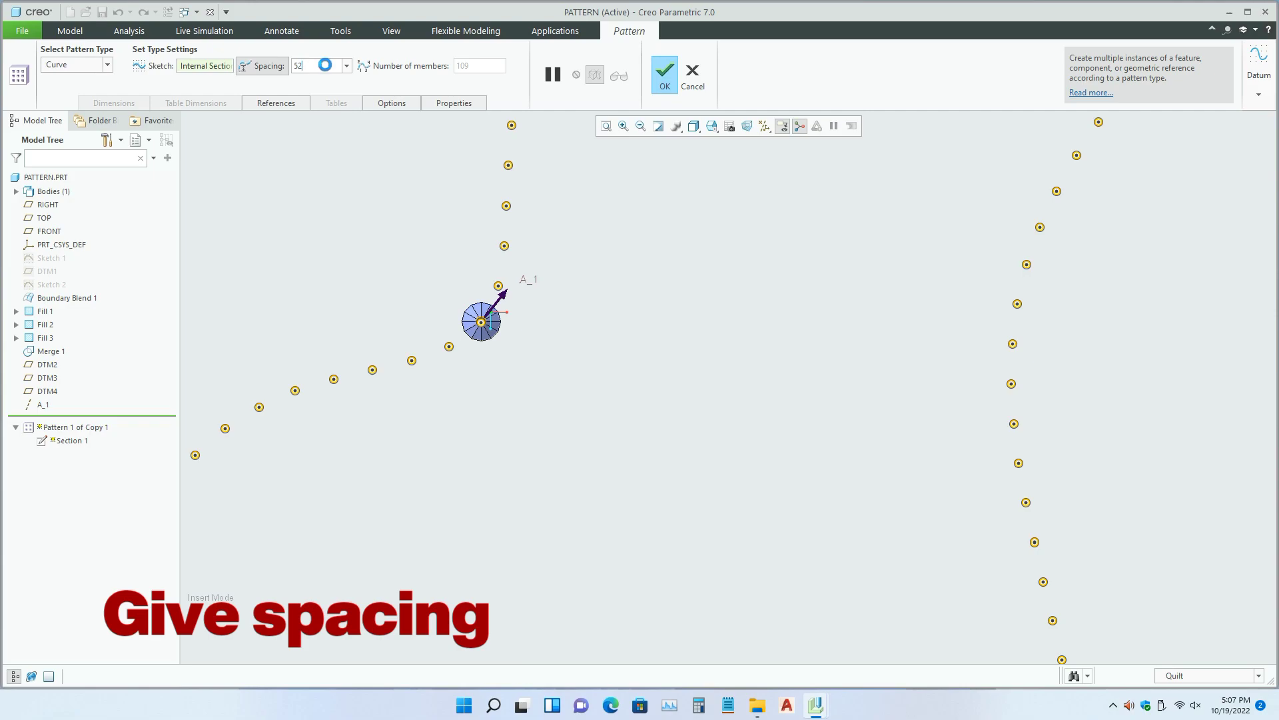
pyautogui.scroll(-5, 585, 386)
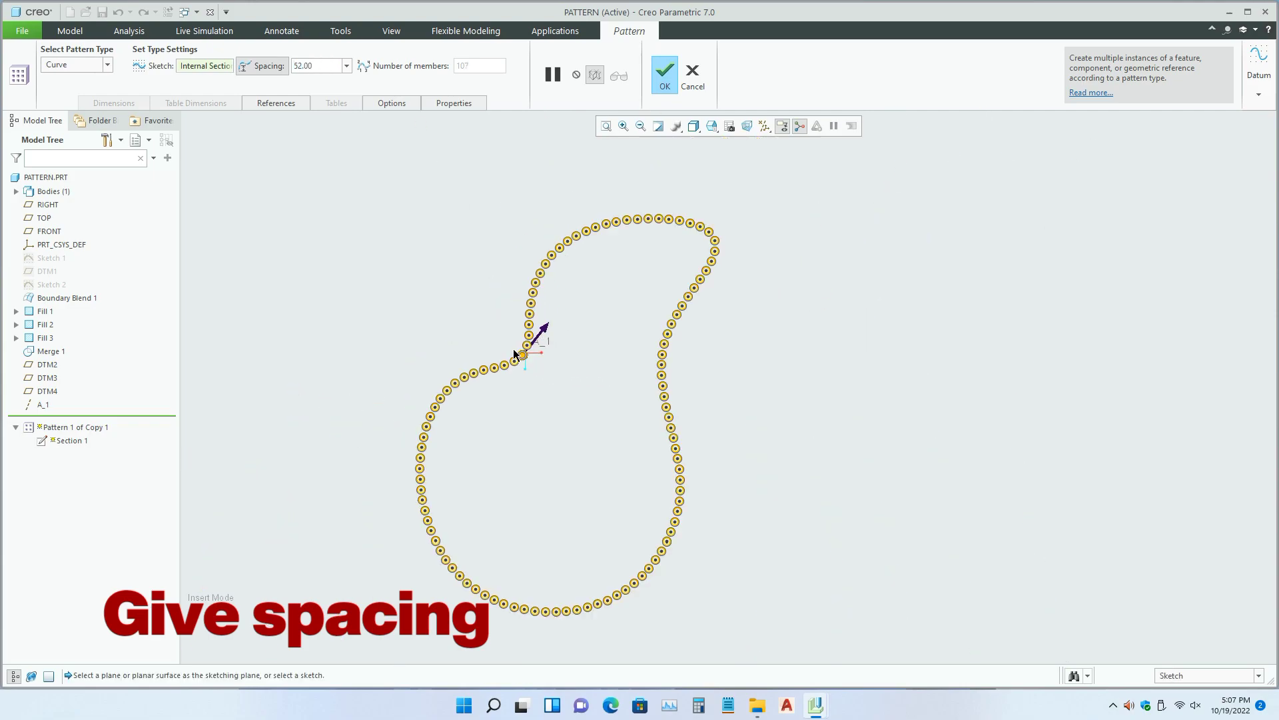
pyautogui.click(666, 77)
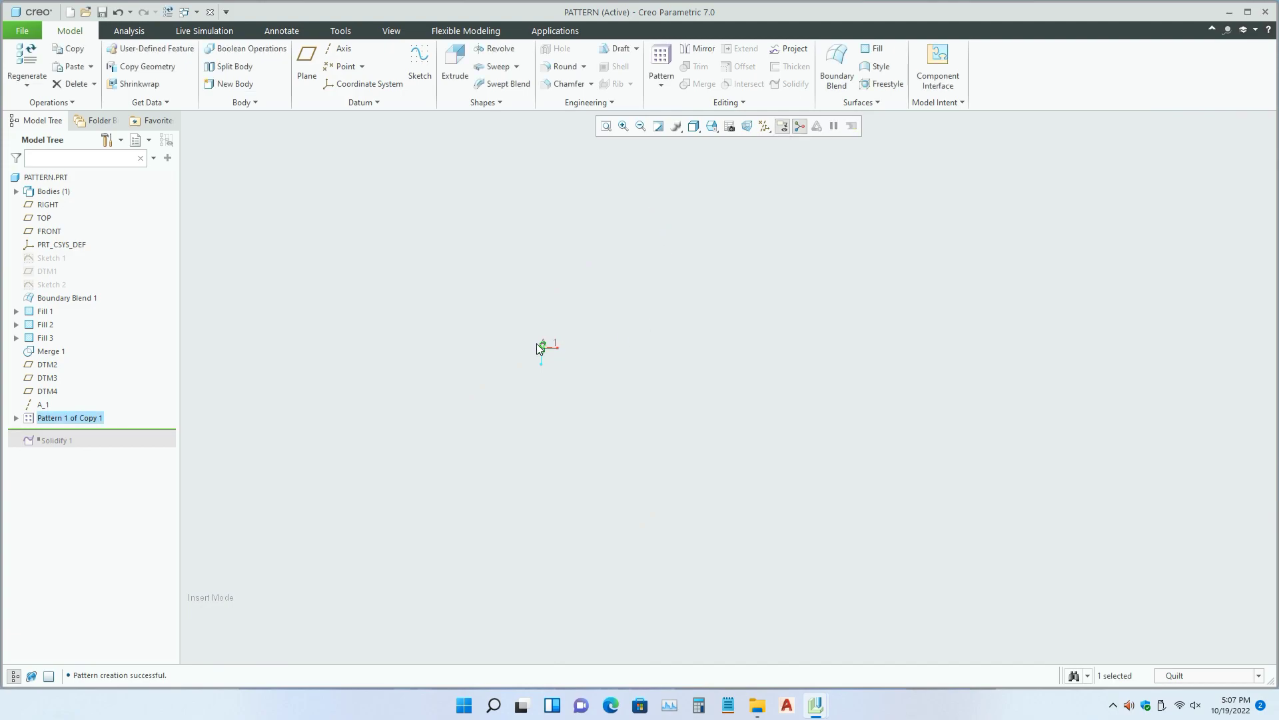
# - Examine the finished curve pattern from several angles, checking how the members follow the loop and meet near its start point
pyautogui.scroll(6, 547, 363)
pyautogui.moveTo(556, 319); pyautogui.dragTo(841, 483, button='middle')
pyautogui.click(841, 484)
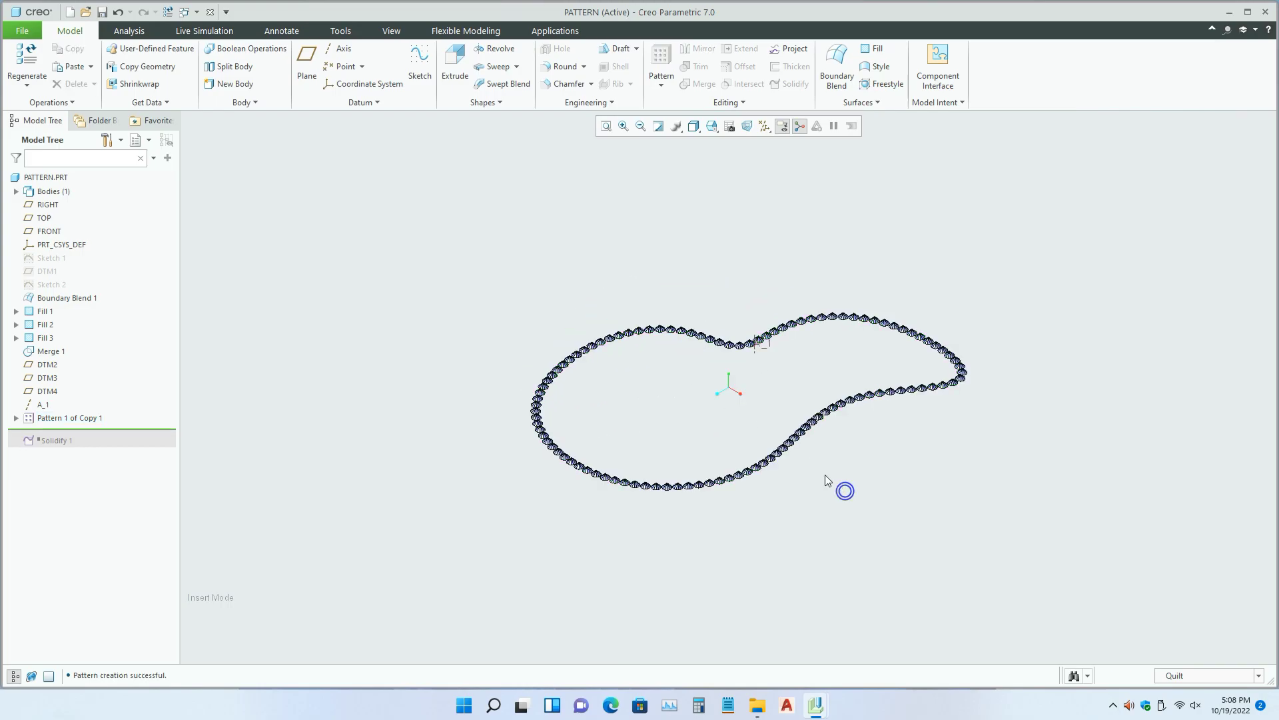
pyautogui.scroll(3, 777, 472)
pyautogui.moveTo(762, 484); pyautogui.dragTo(590, 405, button='middle')
pyautogui.moveTo(763, 442); pyautogui.dragTo(753, 385, button='middle')
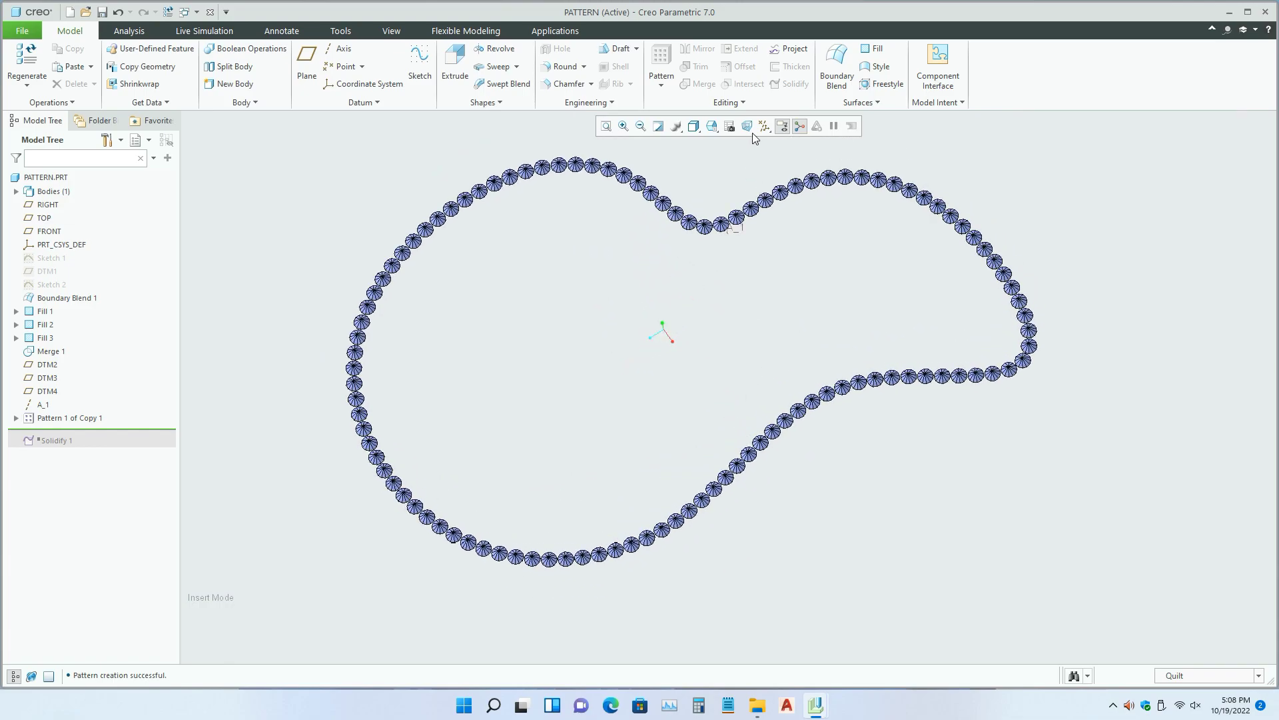
pyautogui.moveTo(745, 186); pyautogui.dragTo(693, 272, button='middle')
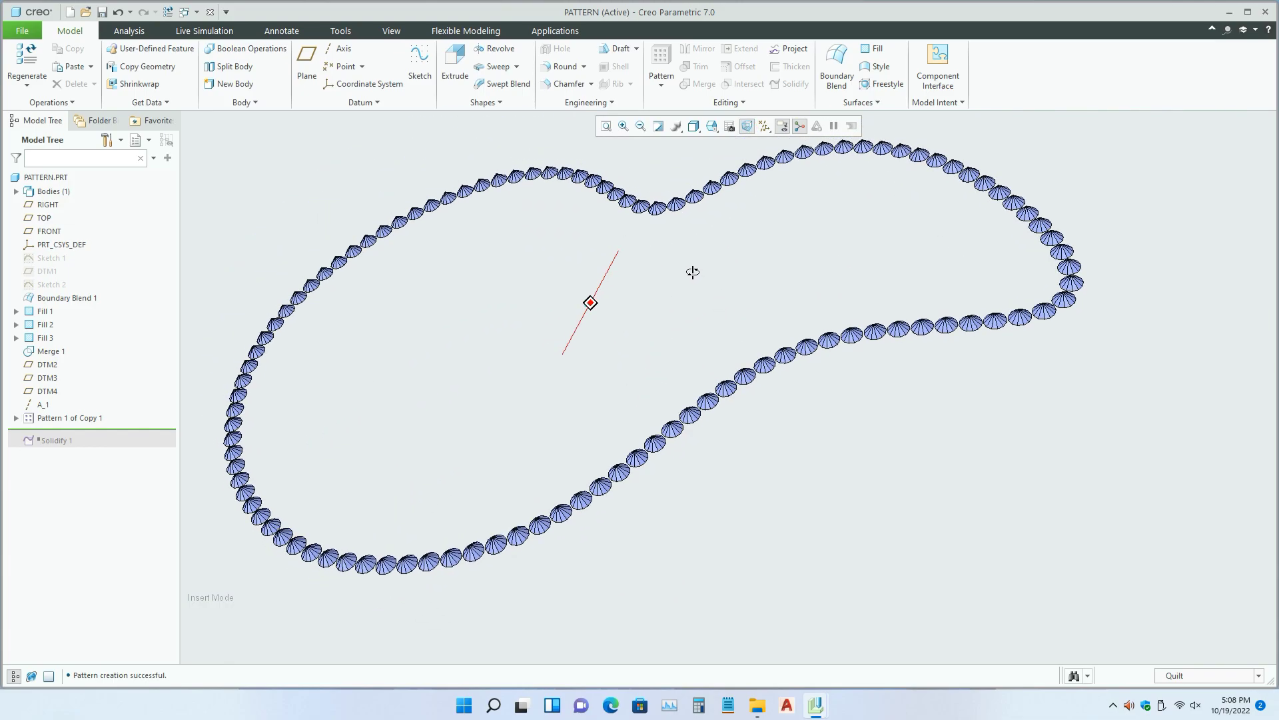
pyautogui.scroll(-5, 755, 344)
pyautogui.scroll(6, 747, 329)
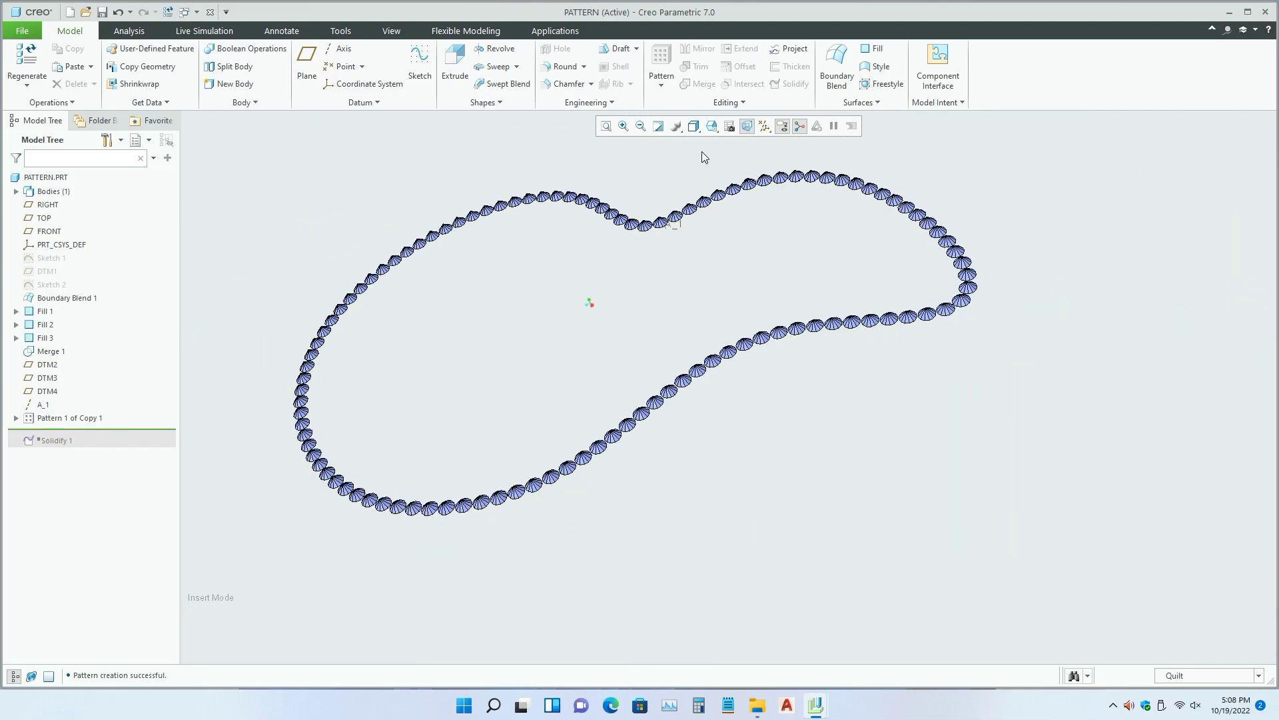
pyautogui.scroll(-3, 781, 187)
pyautogui.moveTo(781, 186); pyautogui.dragTo(884, 233, button='middle')
pyautogui.scroll(3, 883, 234)
pyautogui.moveTo(888, 287); pyautogui.dragTo(709, 424, button='middle')
pyautogui.scroll(-5, 720, 435)
pyautogui.scroll(-2, 717, 429)
pyautogui.scroll(3, 717, 429)
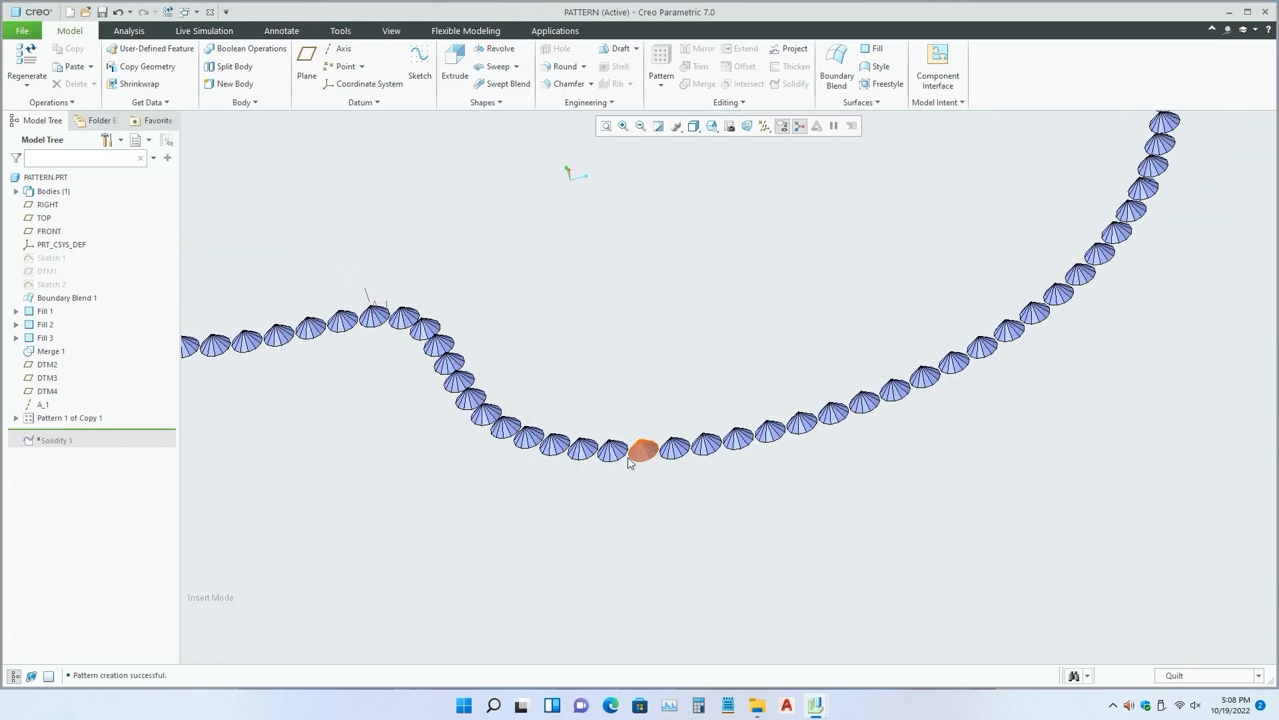
pyautogui.moveTo(628, 457); pyautogui.dragTo(527, 399, button='middle')
pyautogui.scroll(-5, 530, 385)
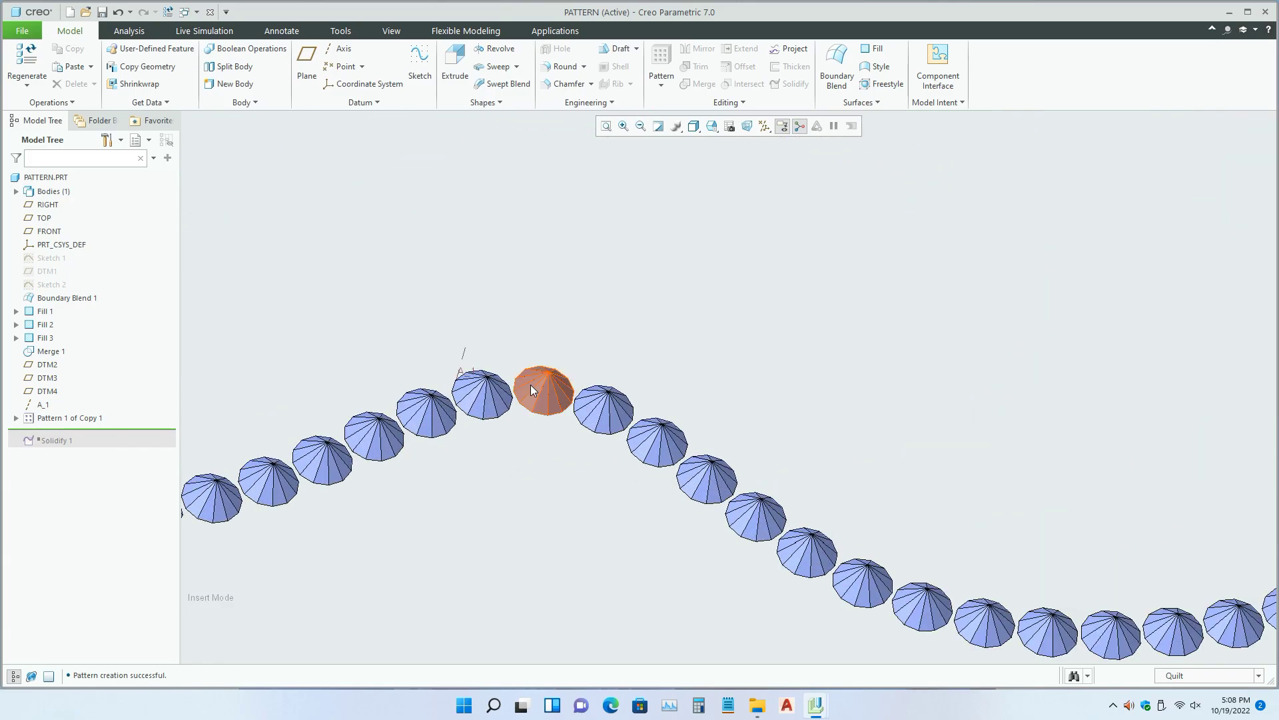
pyautogui.scroll(2, 518, 361)
pyautogui.scroll(5, 540, 357)
pyautogui.moveTo(533, 350); pyautogui.dragTo(569, 285, button='middle')
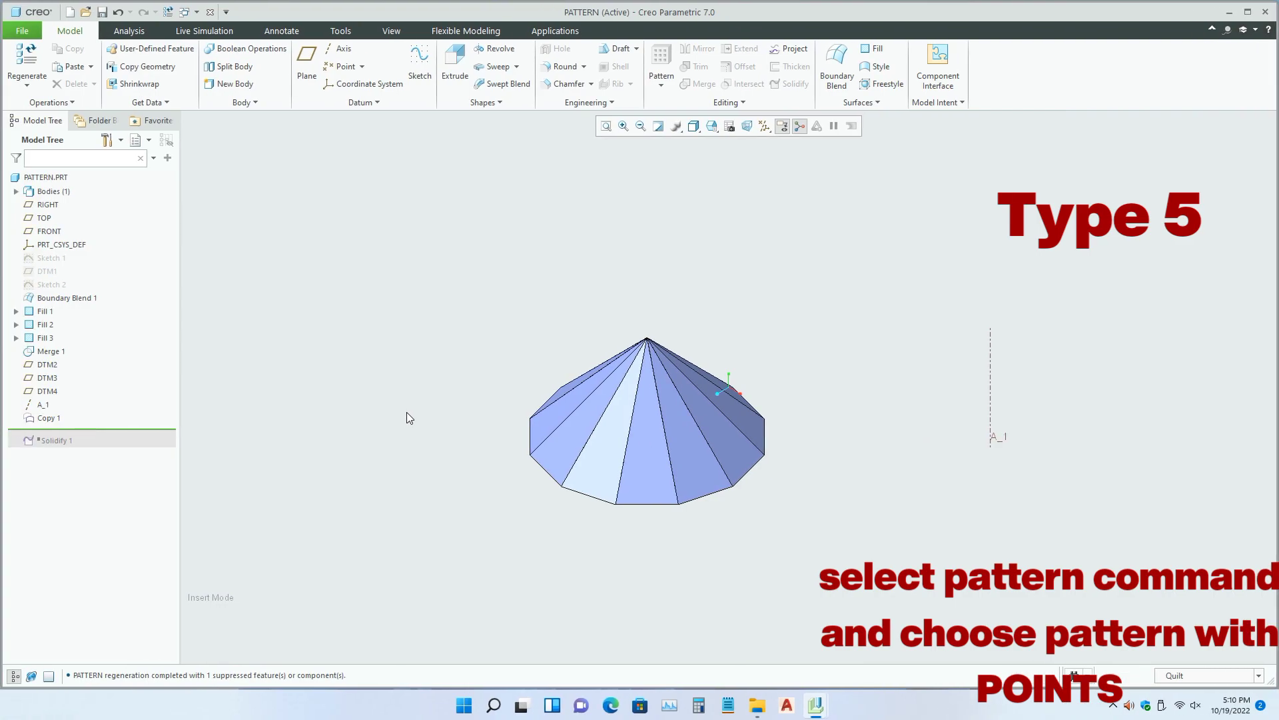
# - Start a new pattern of the copied surface Copy 1 and set the pattern type to Point
pyautogui.click(47, 418)
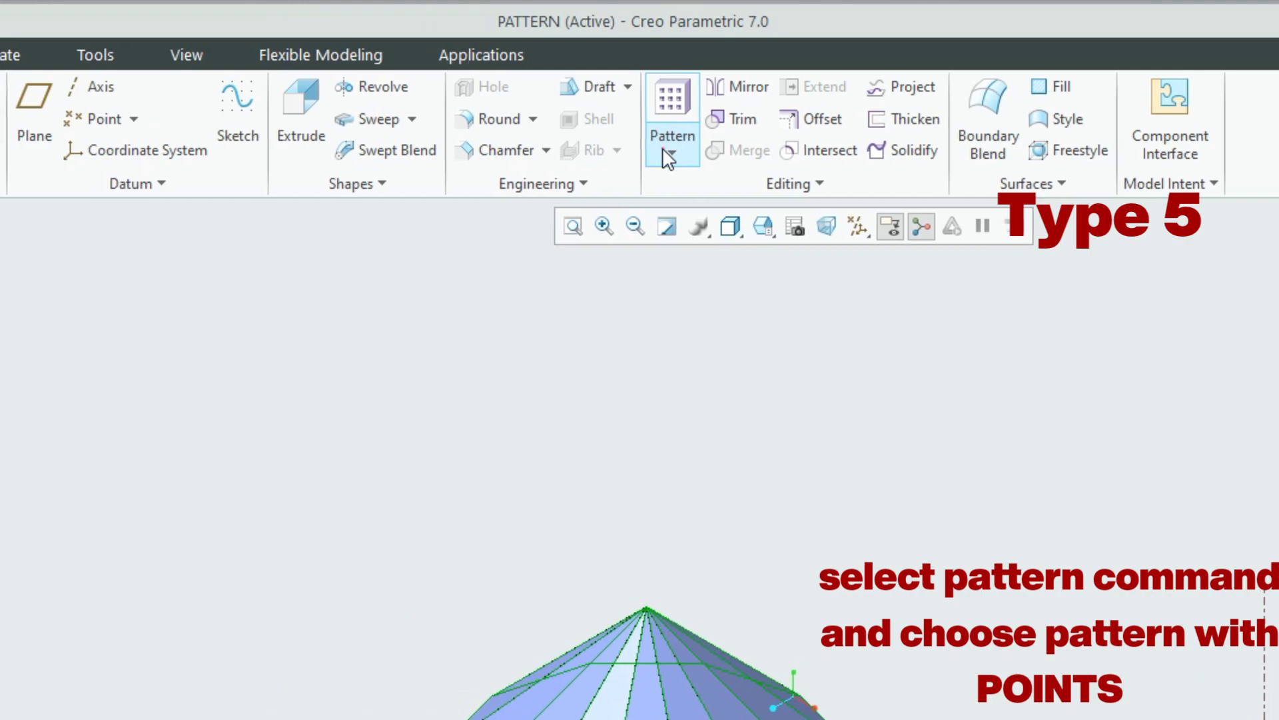
pyautogui.click(665, 153)
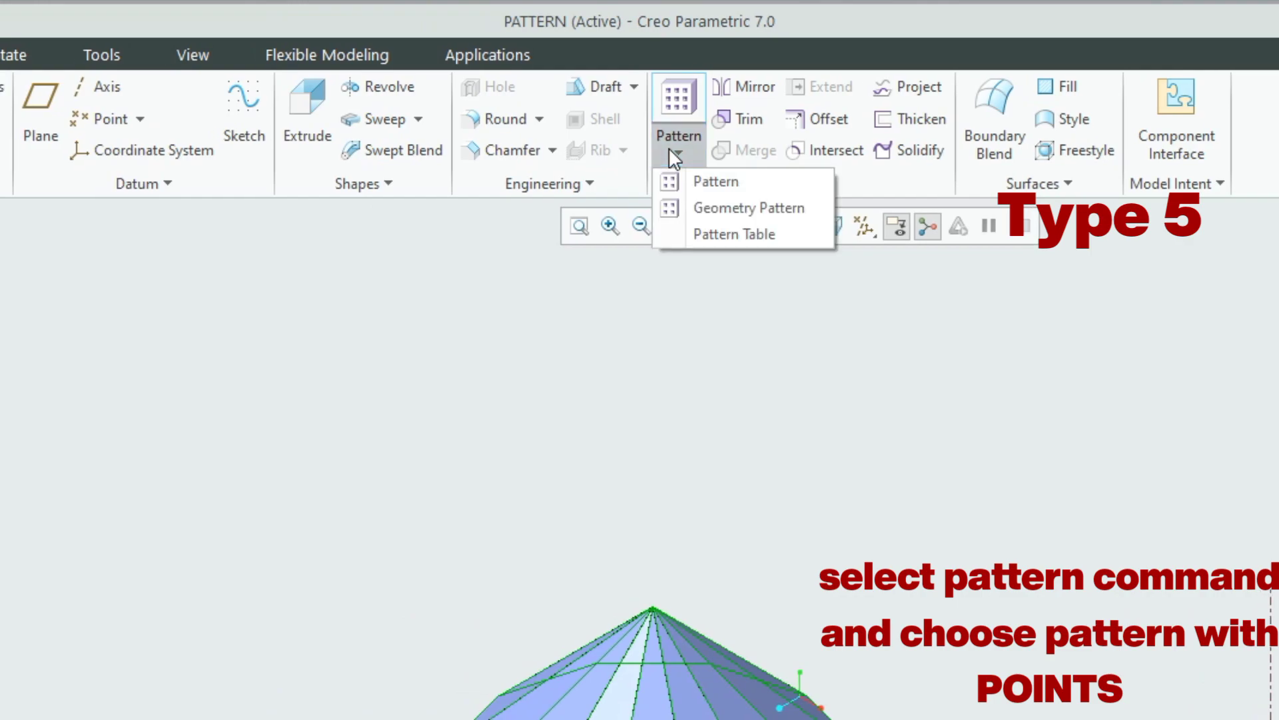
pyautogui.click(681, 108)
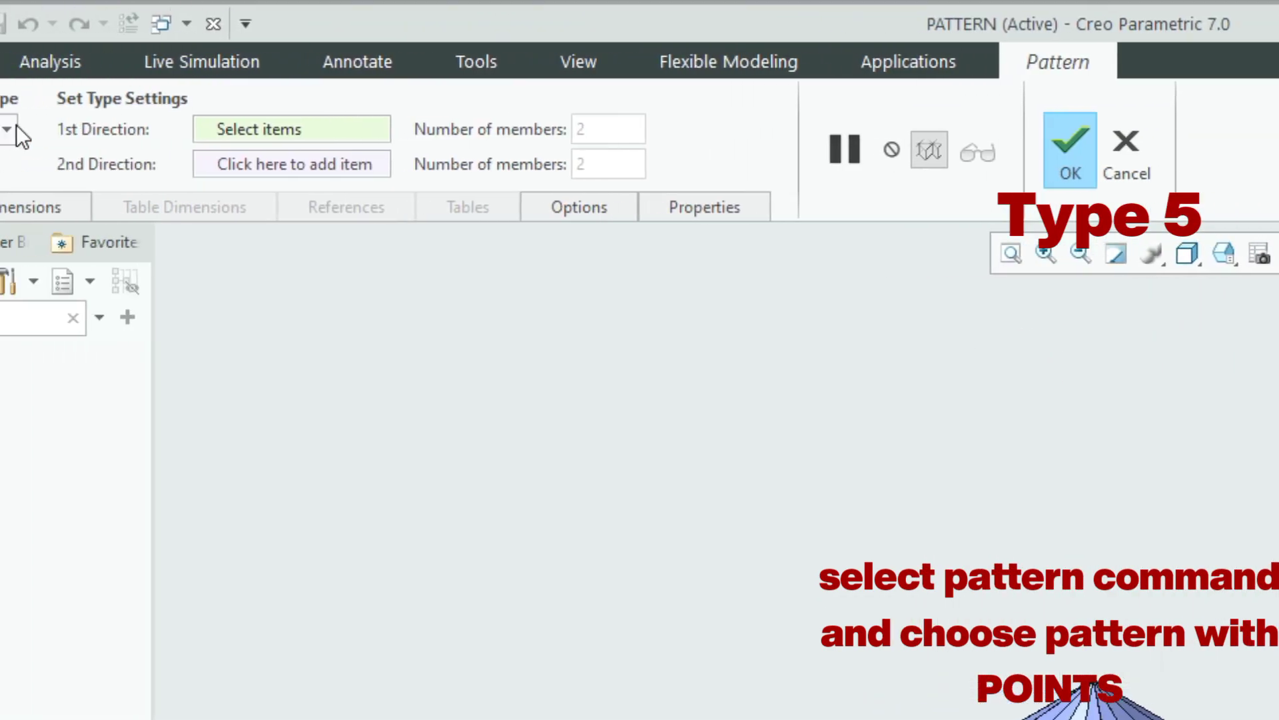
pyautogui.click(105, 64)
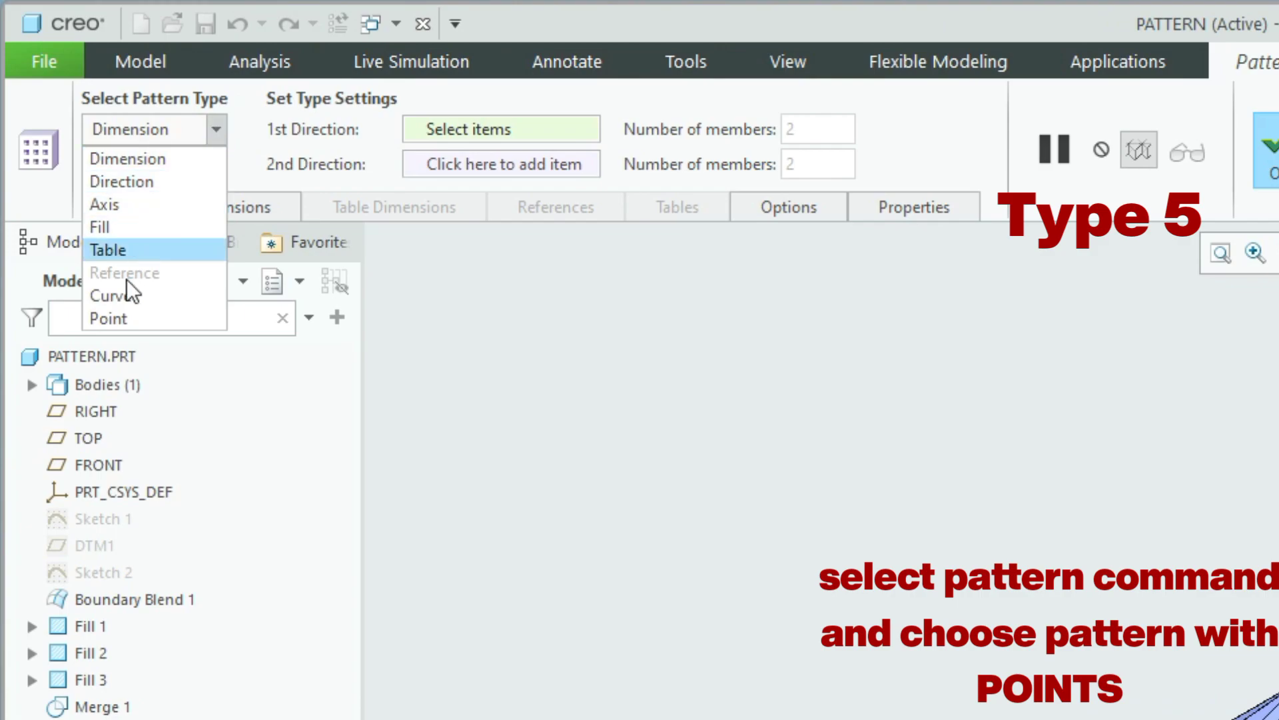
pyautogui.click(119, 320)
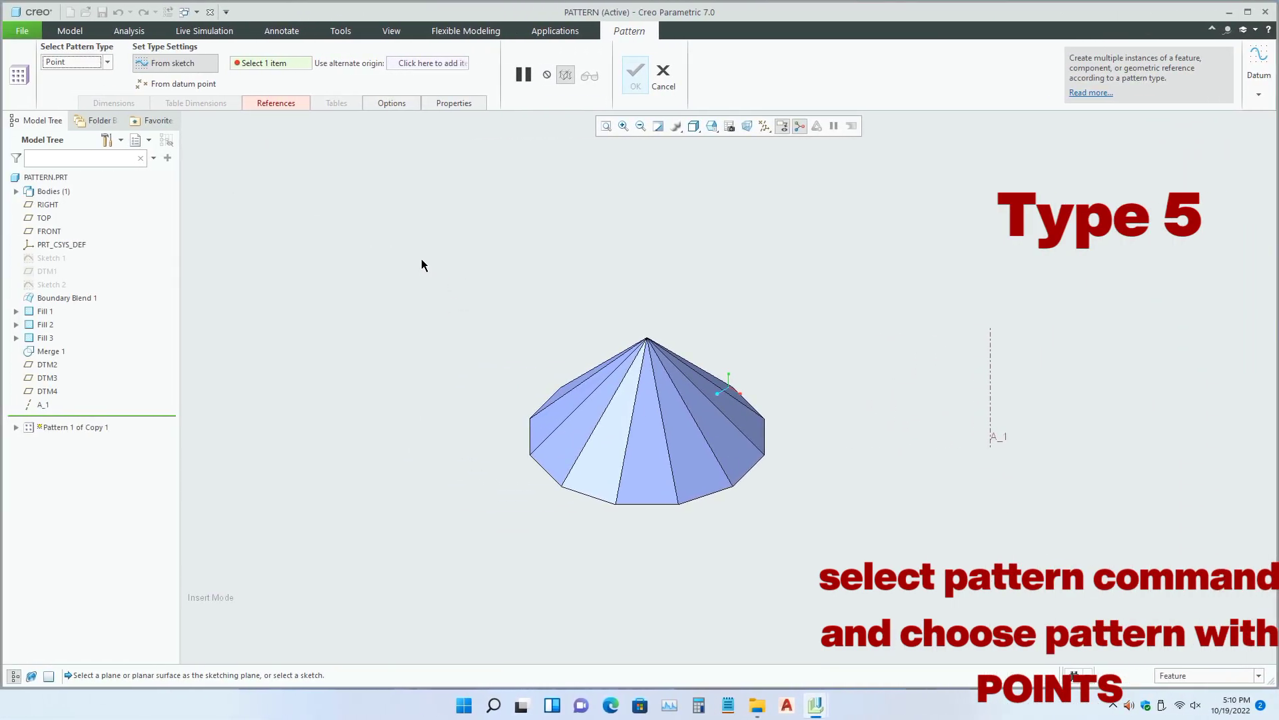
# - Create a new sketch on the RIGHT plane for the pattern points and enter the sketch
pyautogui.click(79, 32)
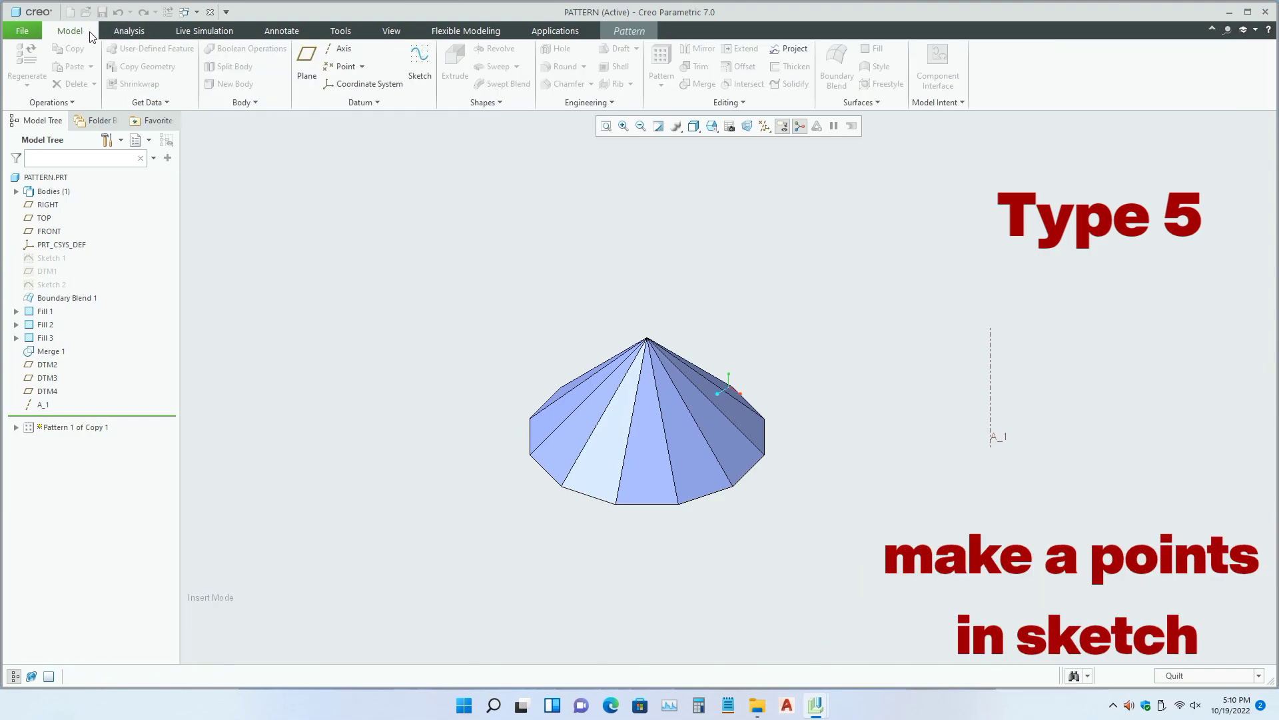
pyautogui.click(418, 66)
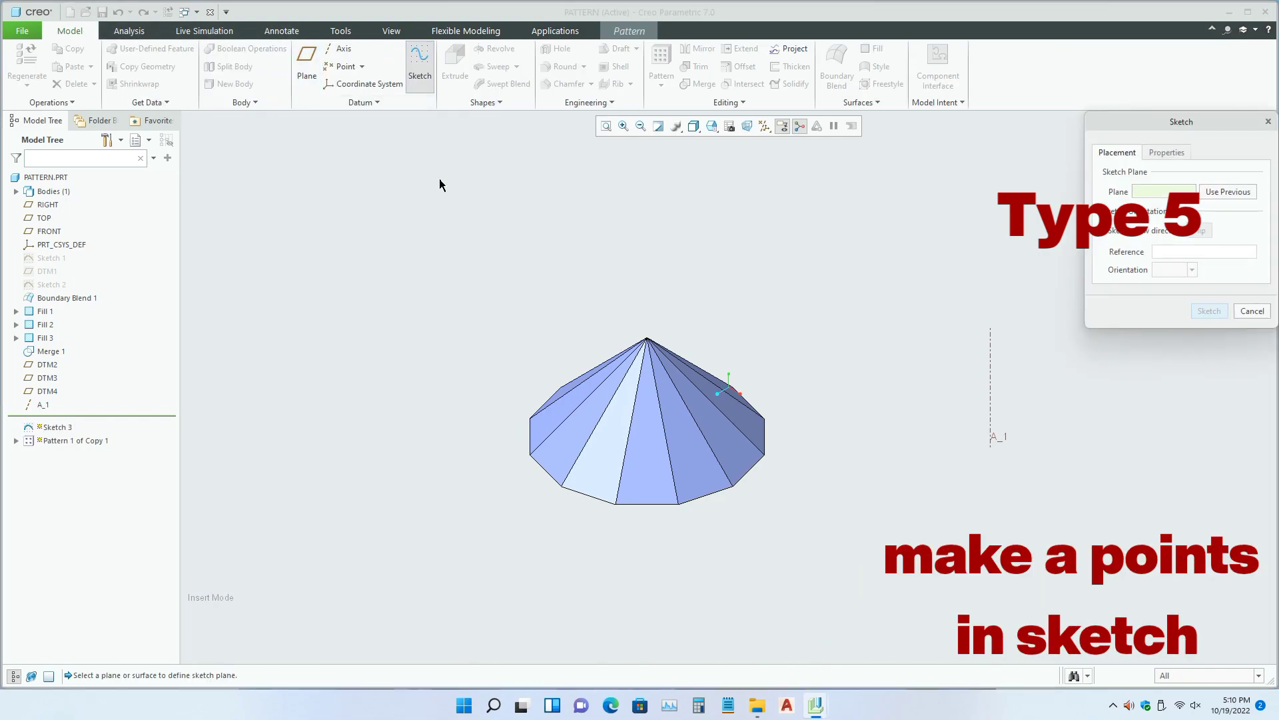
pyautogui.click(47, 204)
pyautogui.middleClick(545, 353)
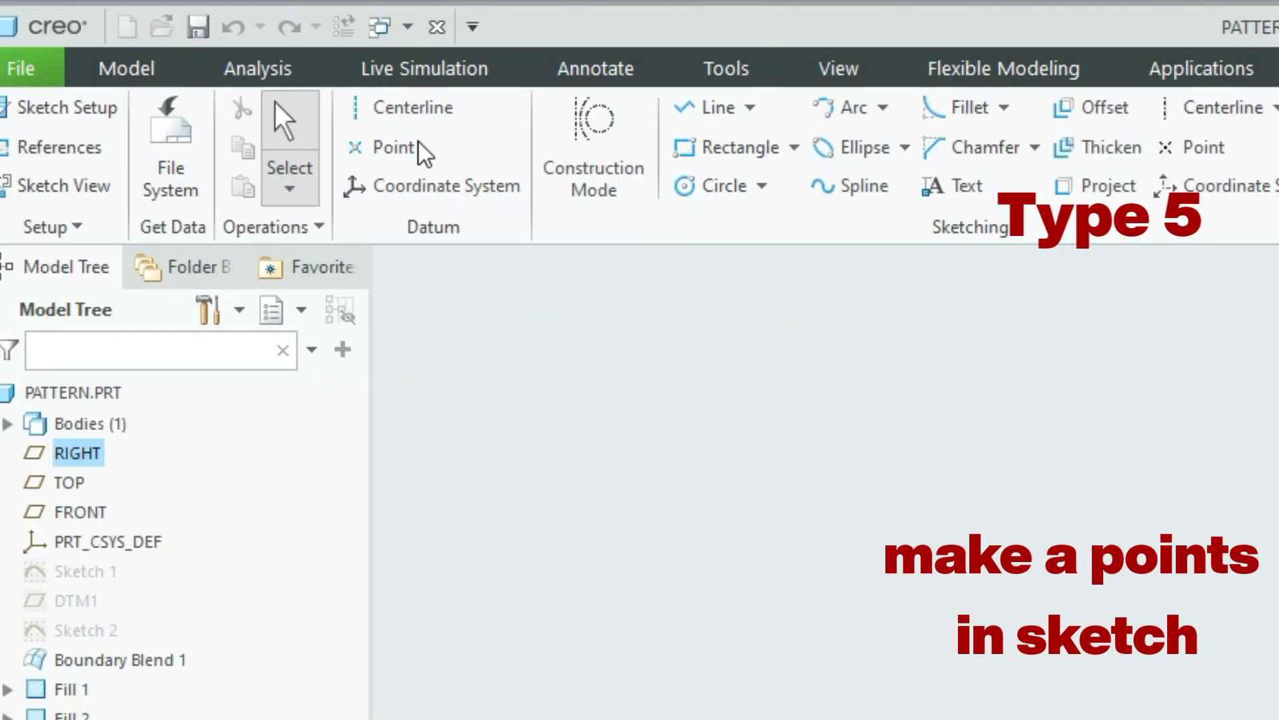
# - Place four sketch points in a horizontal row about 38 above the horizontal reference, extending left from the vertical reference to about 312 away
pyautogui.click(192, 67)
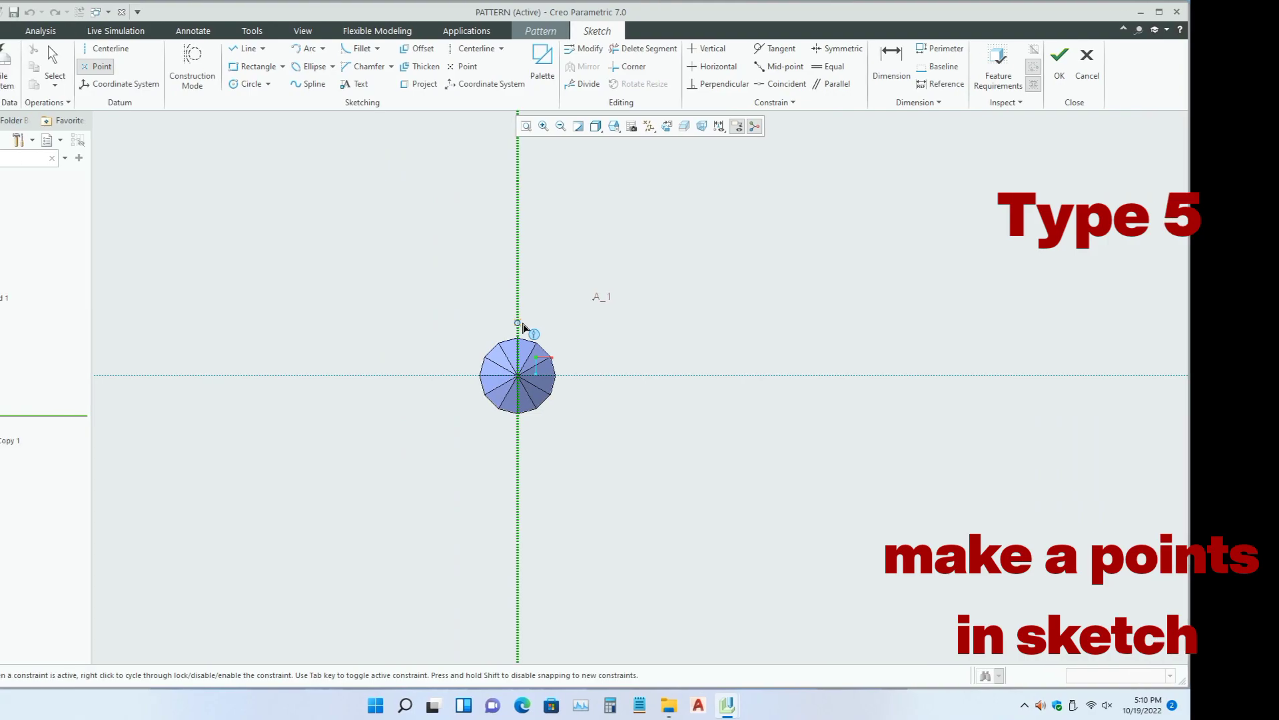
pyautogui.click(452, 325)
pyautogui.click(535, 318)
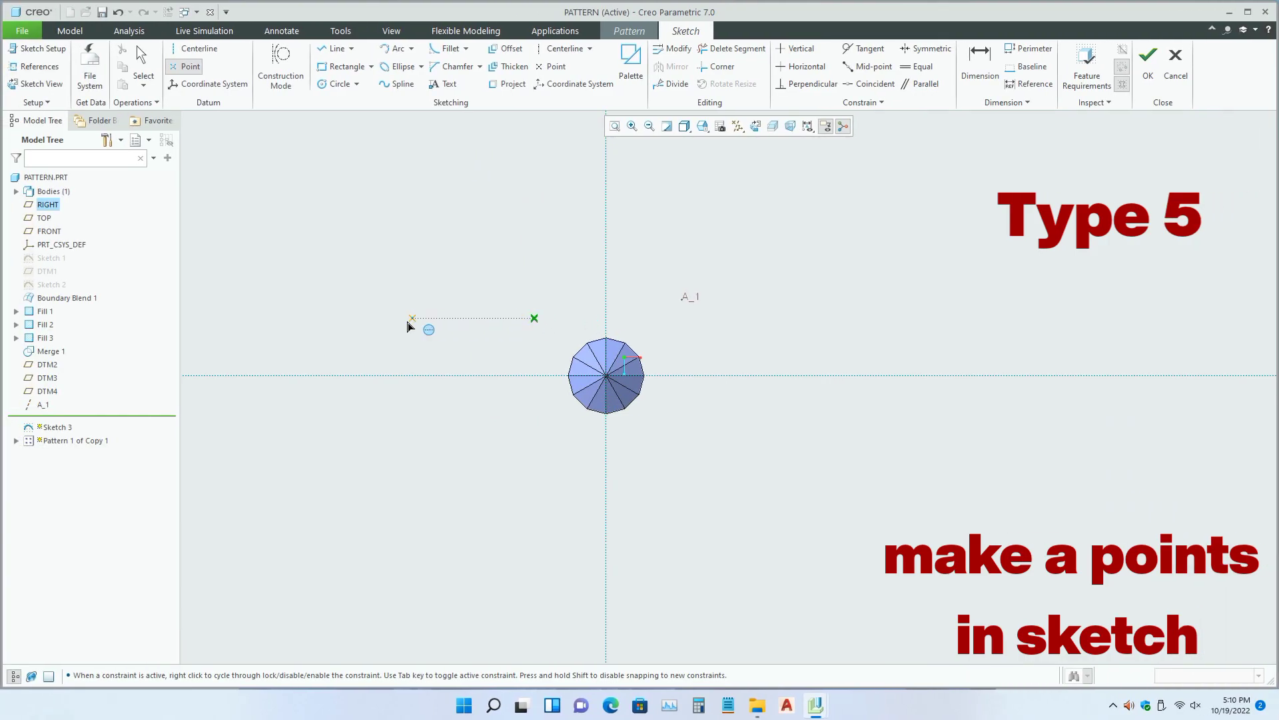
pyautogui.click(396, 324)
pyautogui.click(273, 319)
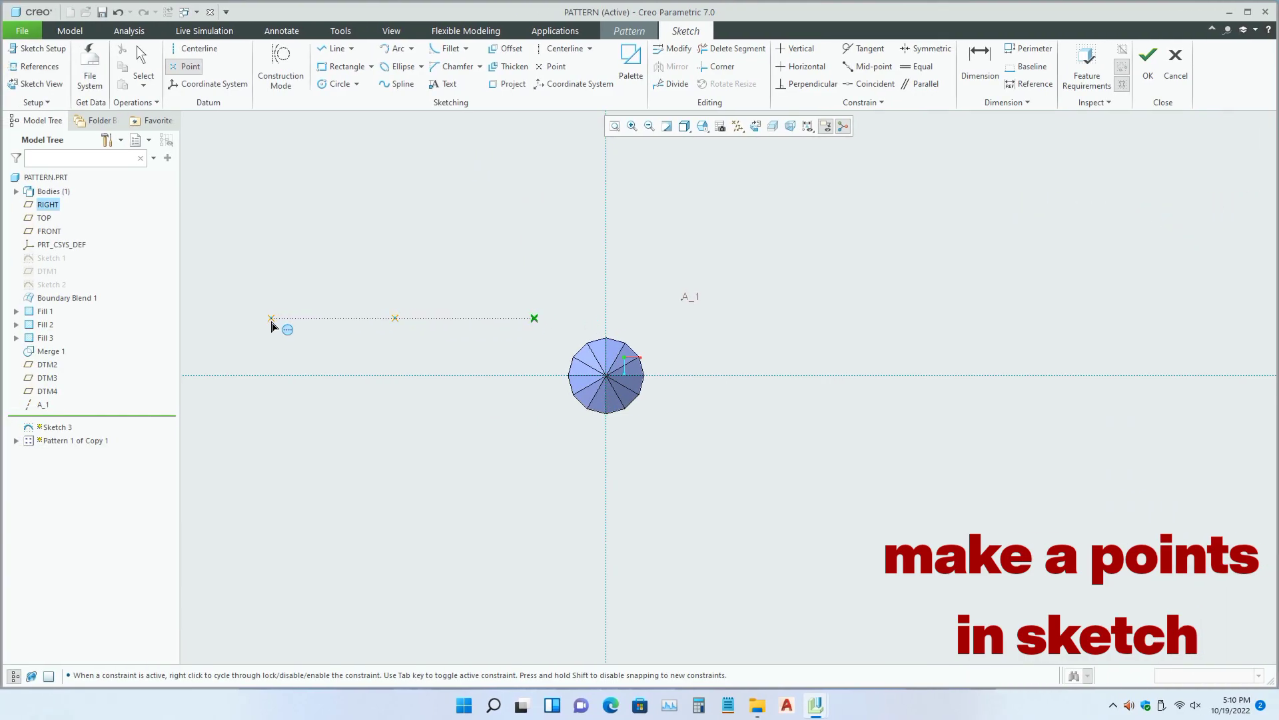
pyautogui.scroll(-3, 571, 400)
pyautogui.click(391, 368)
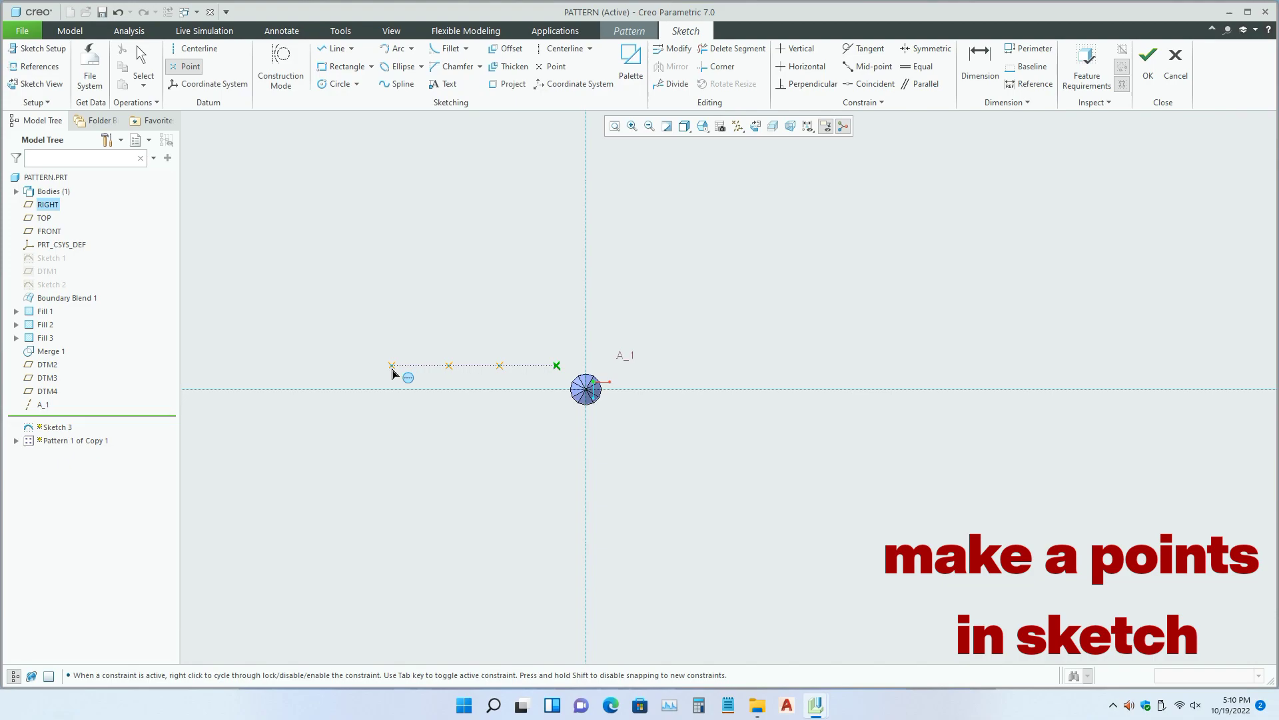
# - Add a middle row of four points ending on the vertical reference and an upper row of four points aligned with the lower row
pyautogui.click(424, 334)
pyautogui.click(525, 333)
pyautogui.click(586, 333)
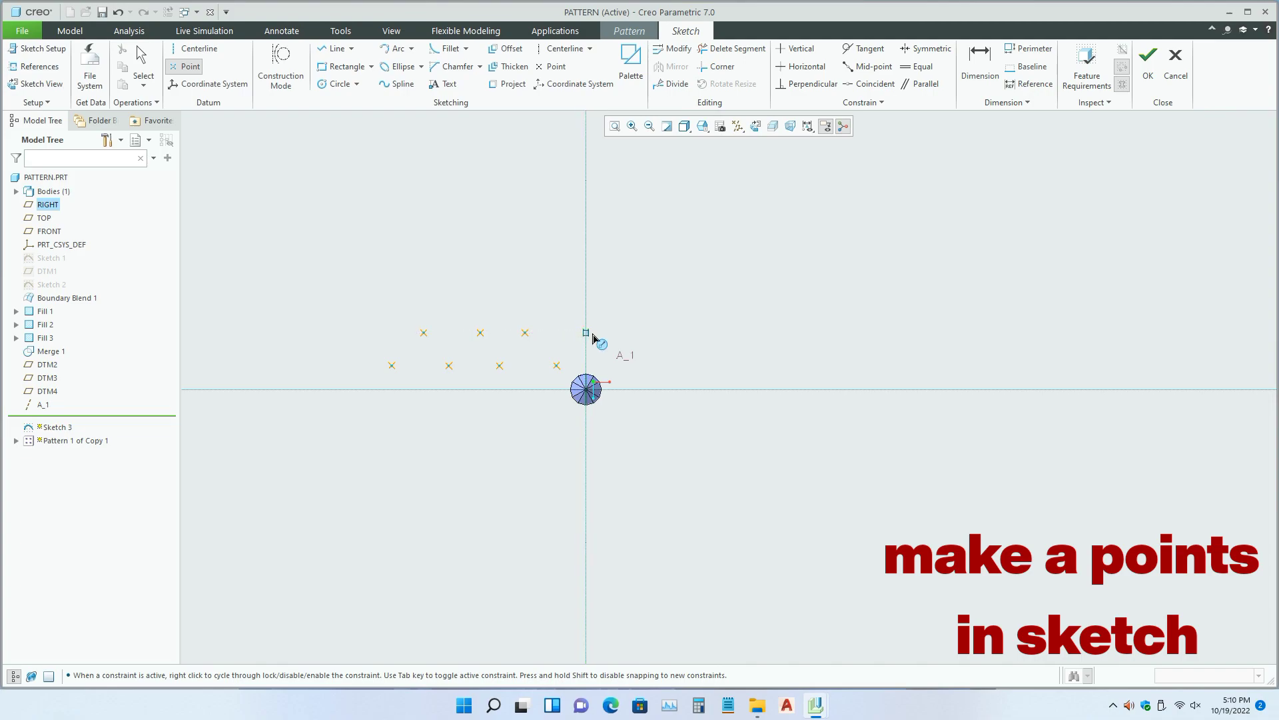
pyautogui.click(557, 298)
pyautogui.click(499, 297)
pyautogui.click(450, 298)
pyautogui.click(396, 306)
pyautogui.middleClick(427, 354)
pyautogui.scroll(3, 407, 377)
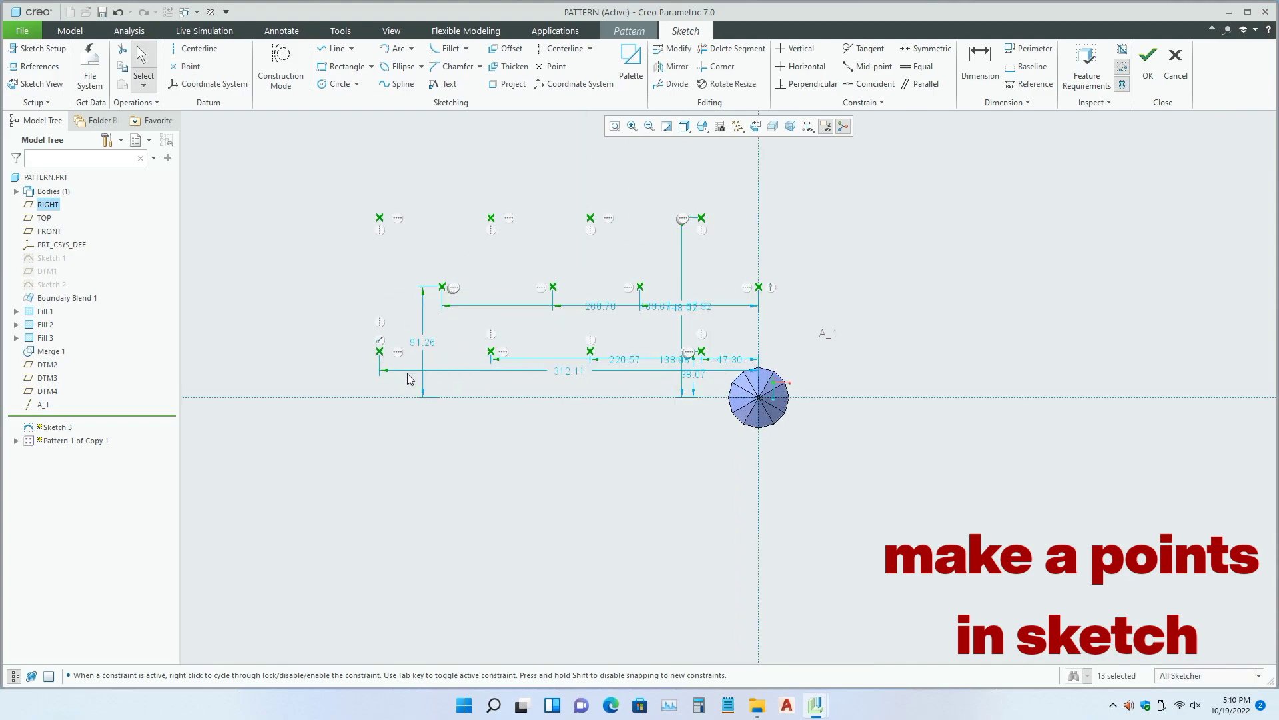
# - Dimension the lower row's point nearest the origin at 25 above the horizontal reference
pyautogui.click(980, 64)
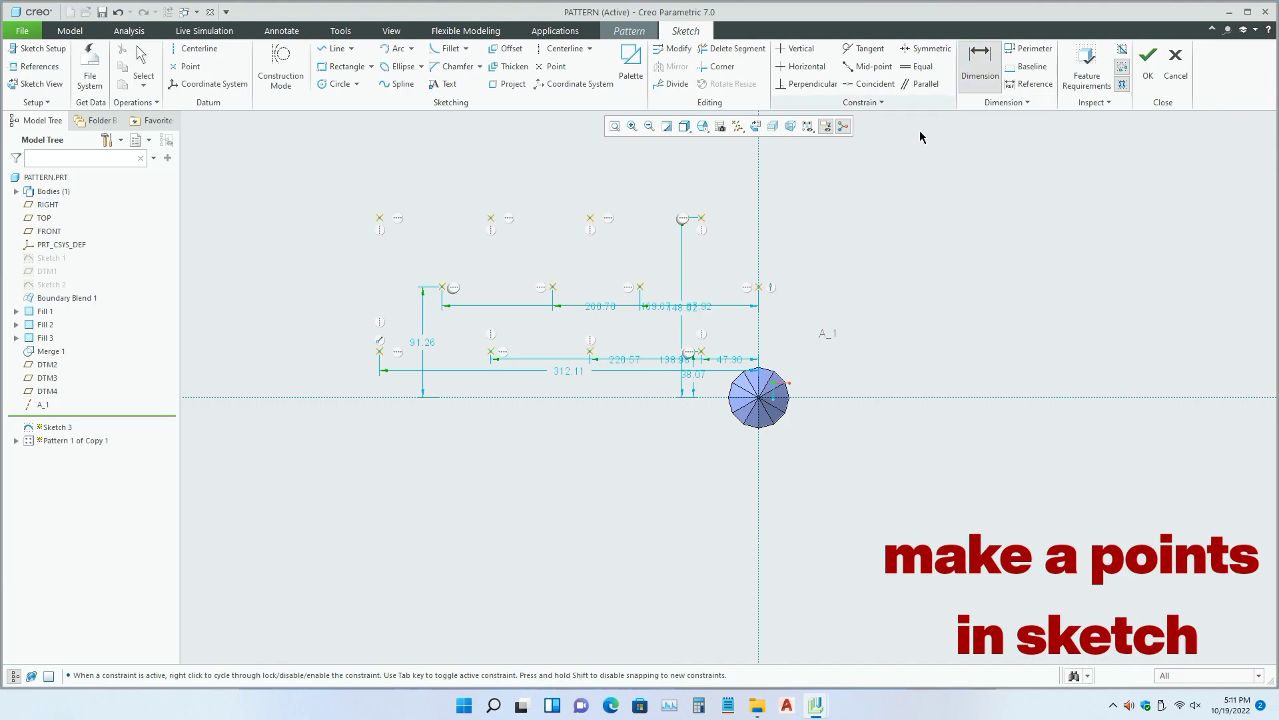
pyautogui.click(703, 350)
pyautogui.click(693, 397)
pyautogui.middleClick(700, 382)
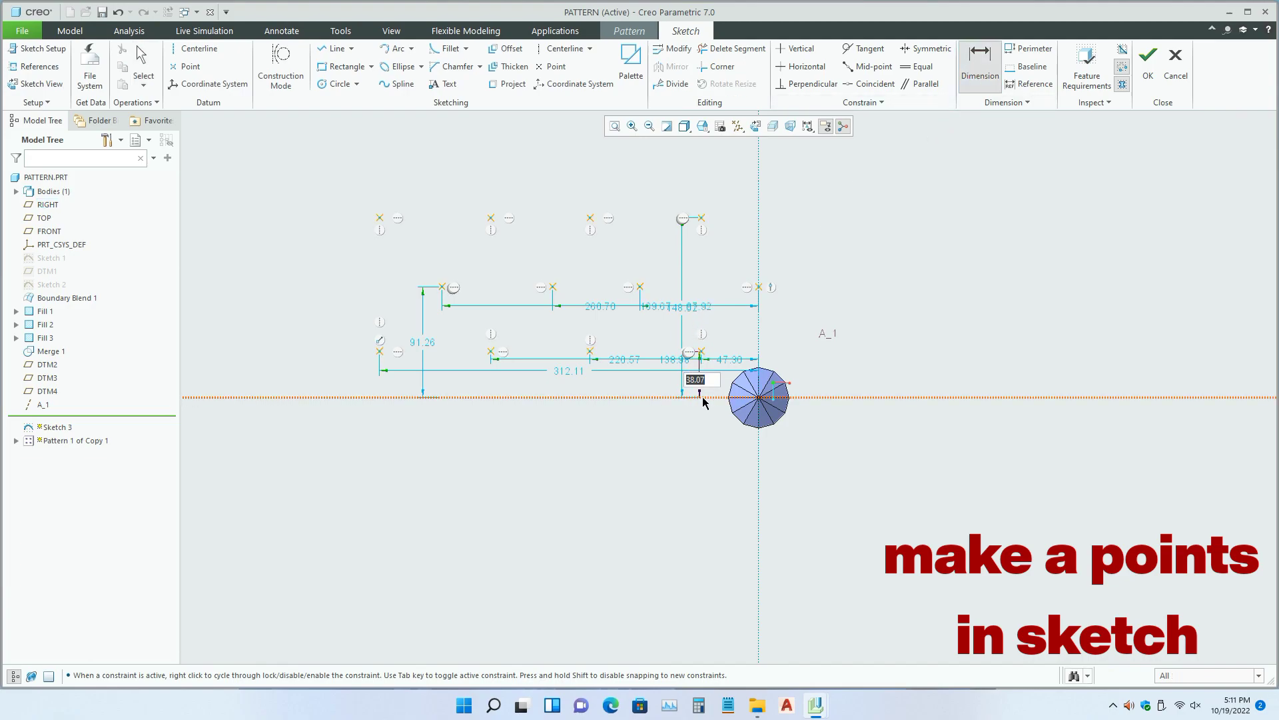
pyautogui.write('25')
pyautogui.press('Return')
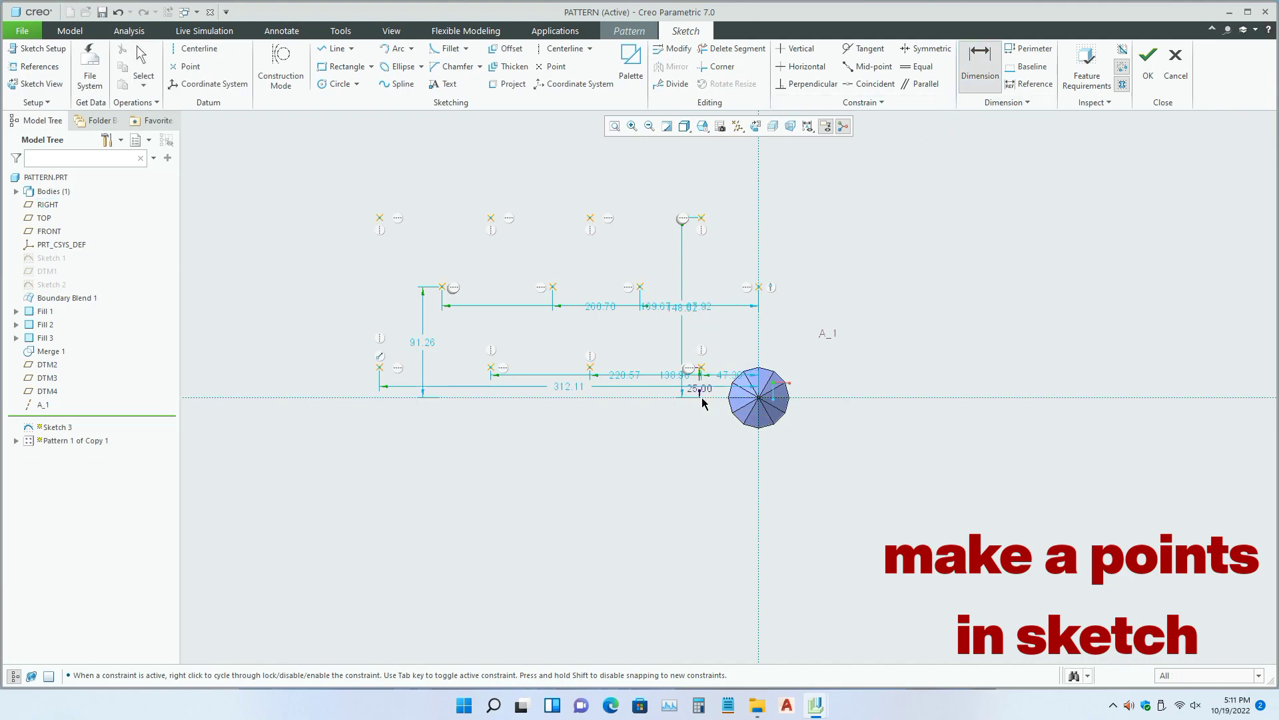
# - Dimension the lower row's nearest point at 25 from the vertical reference
pyautogui.scroll(-2, 728, 372)
pyautogui.click(775, 350)
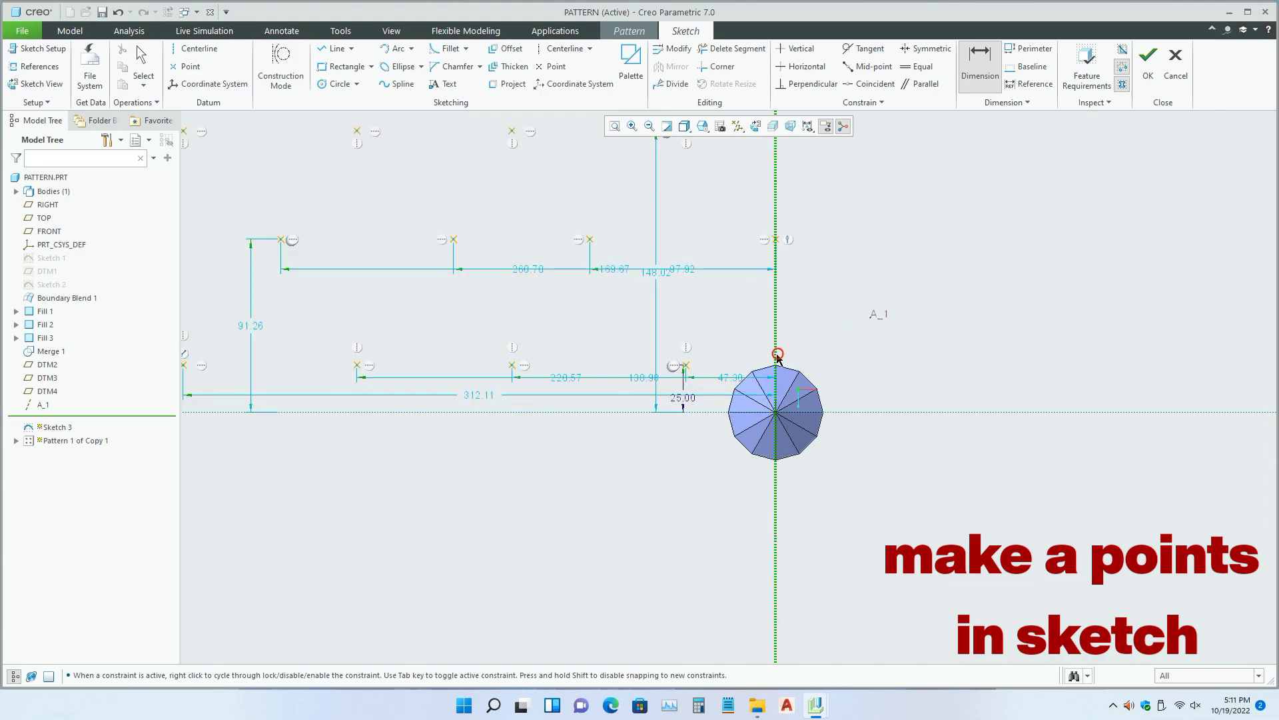
pyautogui.click(689, 367)
pyautogui.middleClick(747, 359)
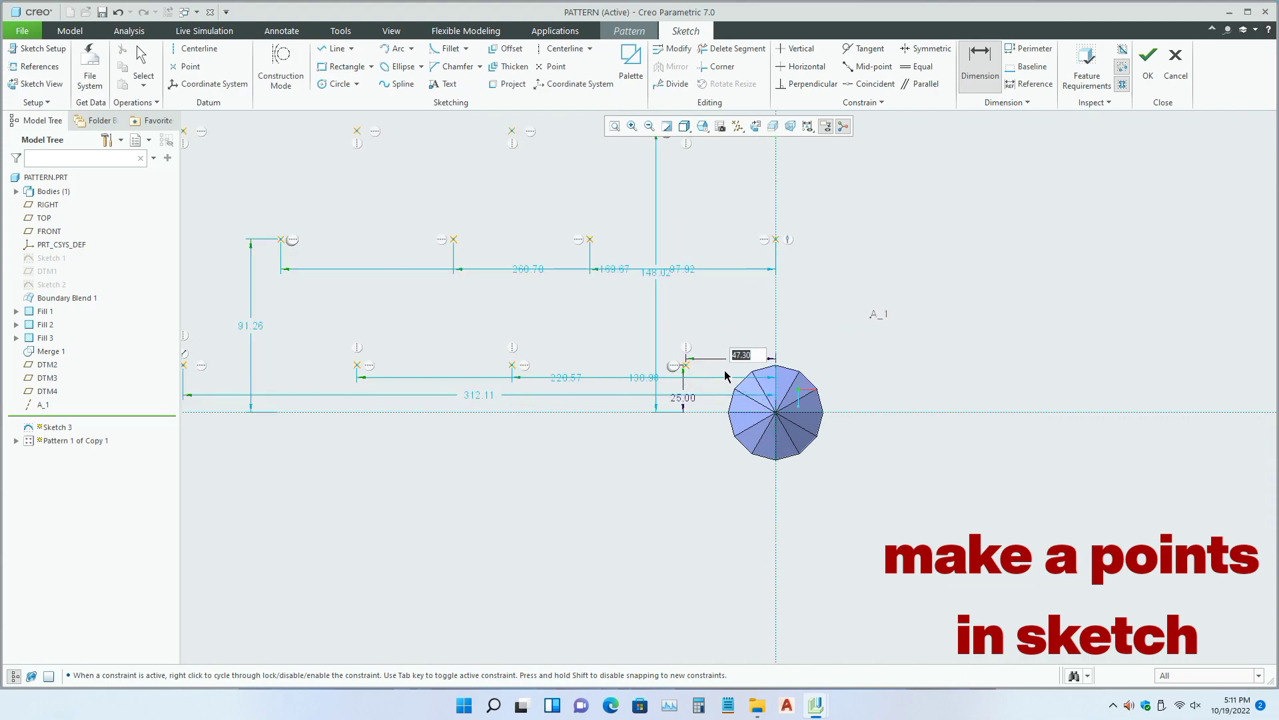
pyautogui.write('25')
pyautogui.press('Return')
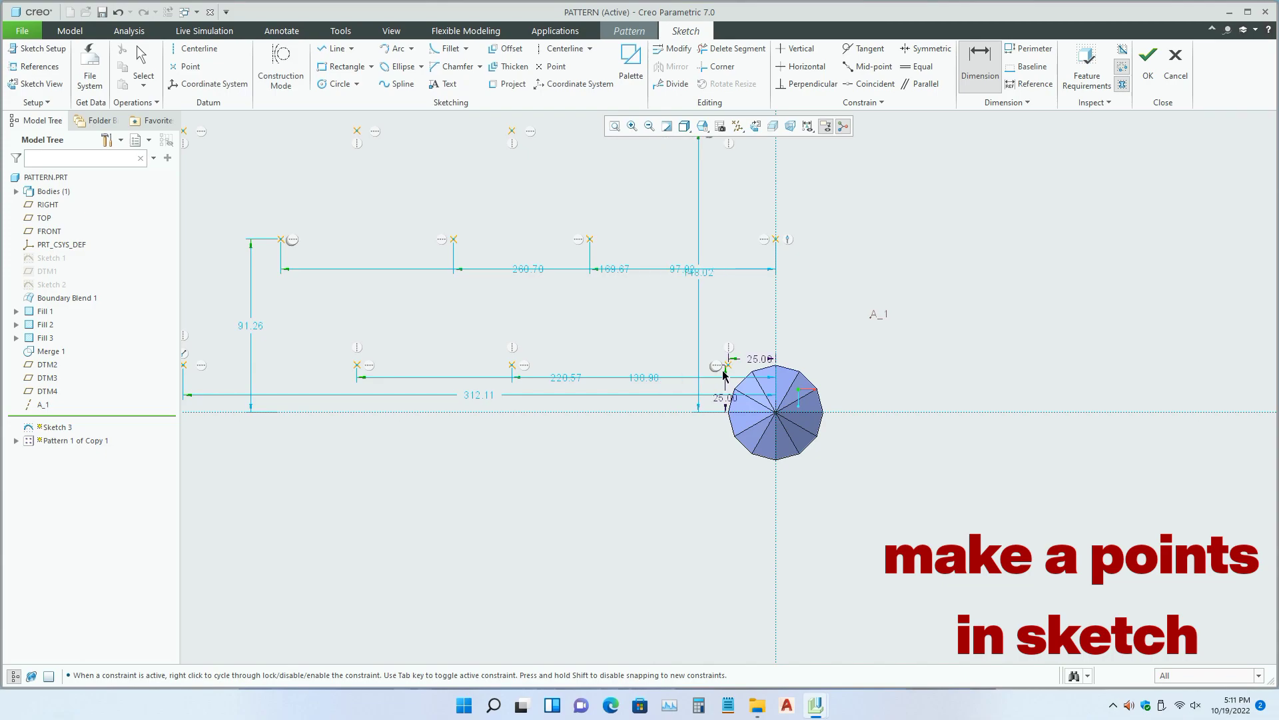
# - Set the spacing between the first and second points of the lower row, counted from the vertical reference, to 50
pyautogui.scroll(-3, 744, 375)
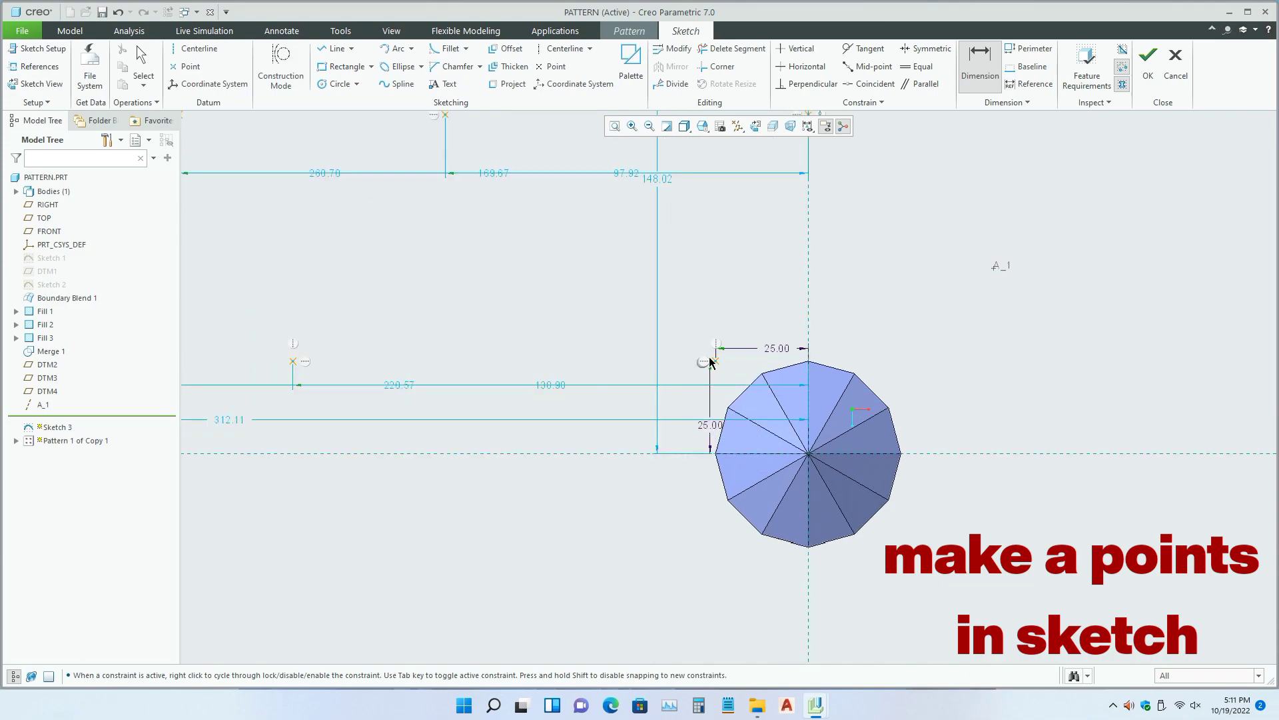
pyautogui.scroll(3, 773, 363)
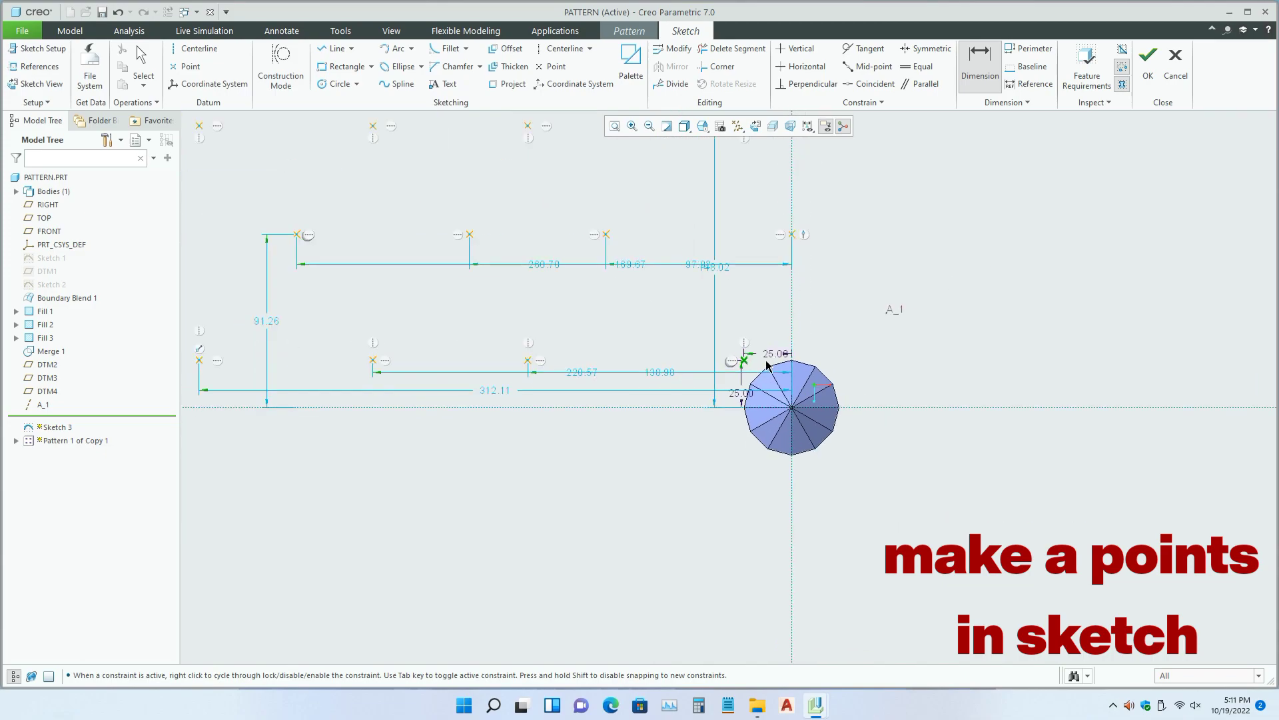
pyautogui.click(528, 361)
pyautogui.middleClick(611, 347)
pyautogui.write('50')
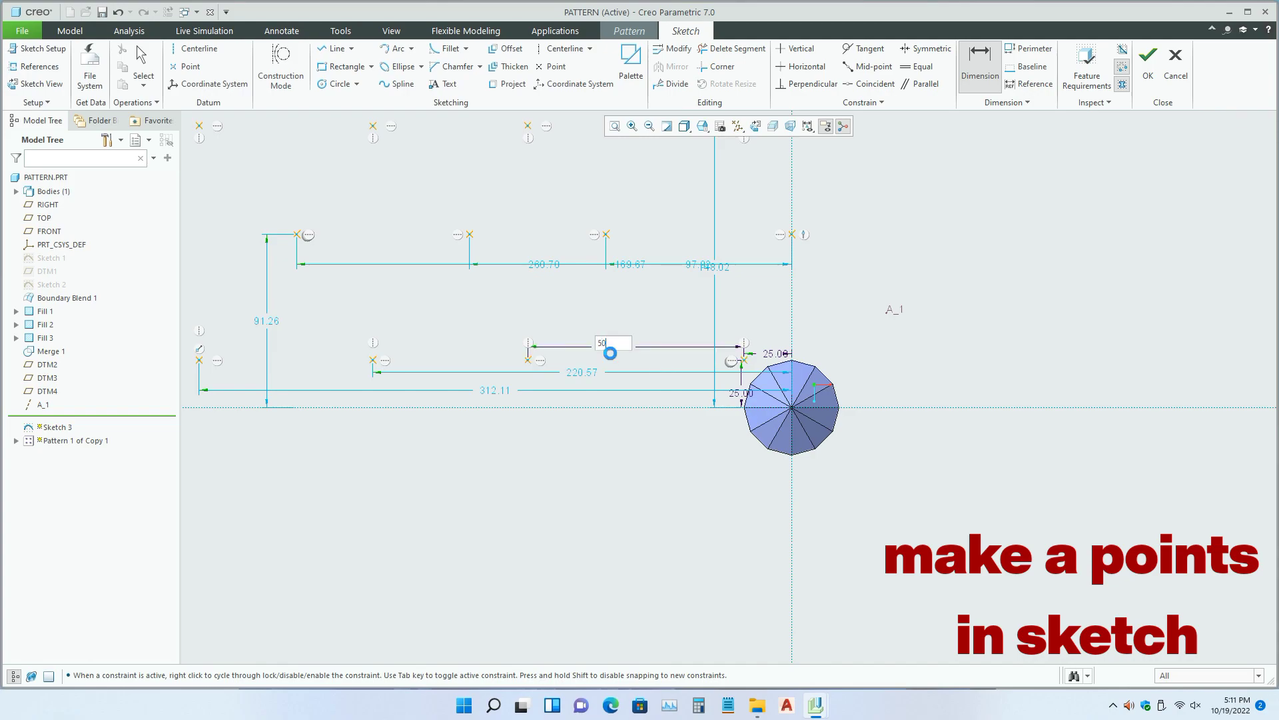
pyautogui.press('Return')
# - Set the spacings from the second to the third and the third to the fourth lower-row points to 50 each
pyautogui.click(652, 362)
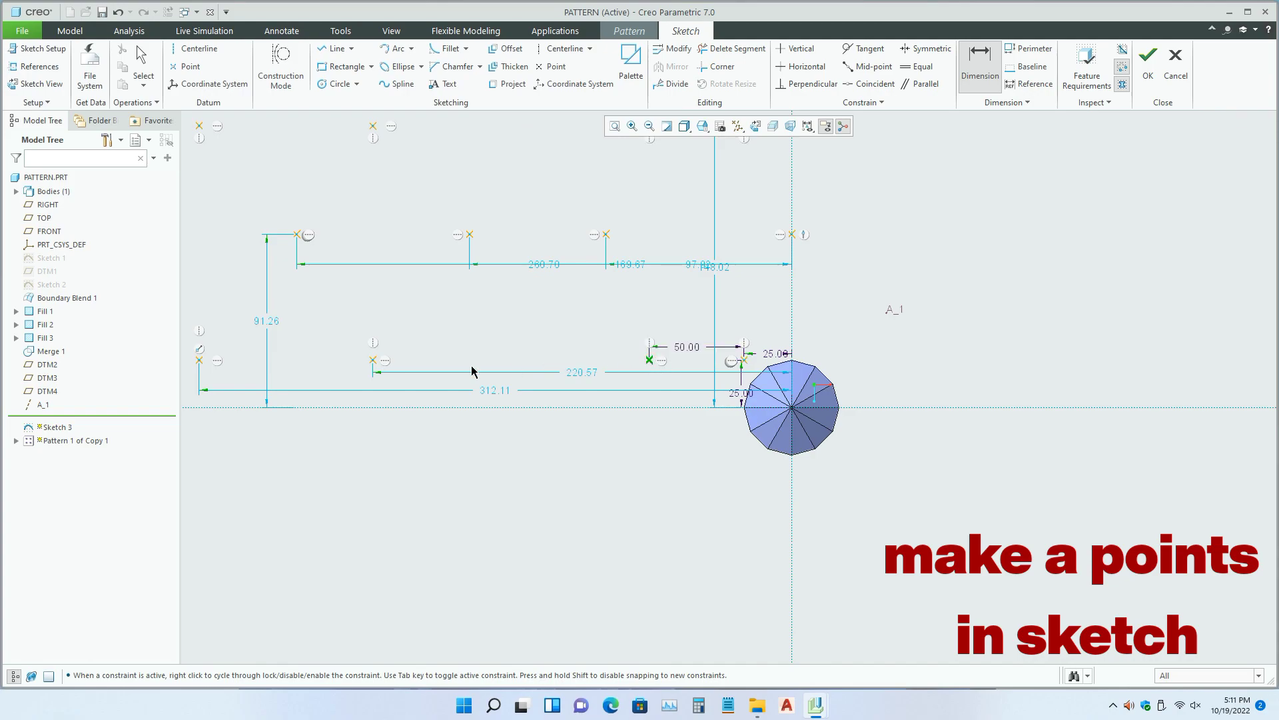
pyautogui.click(374, 361)
pyautogui.middleClick(472, 350)
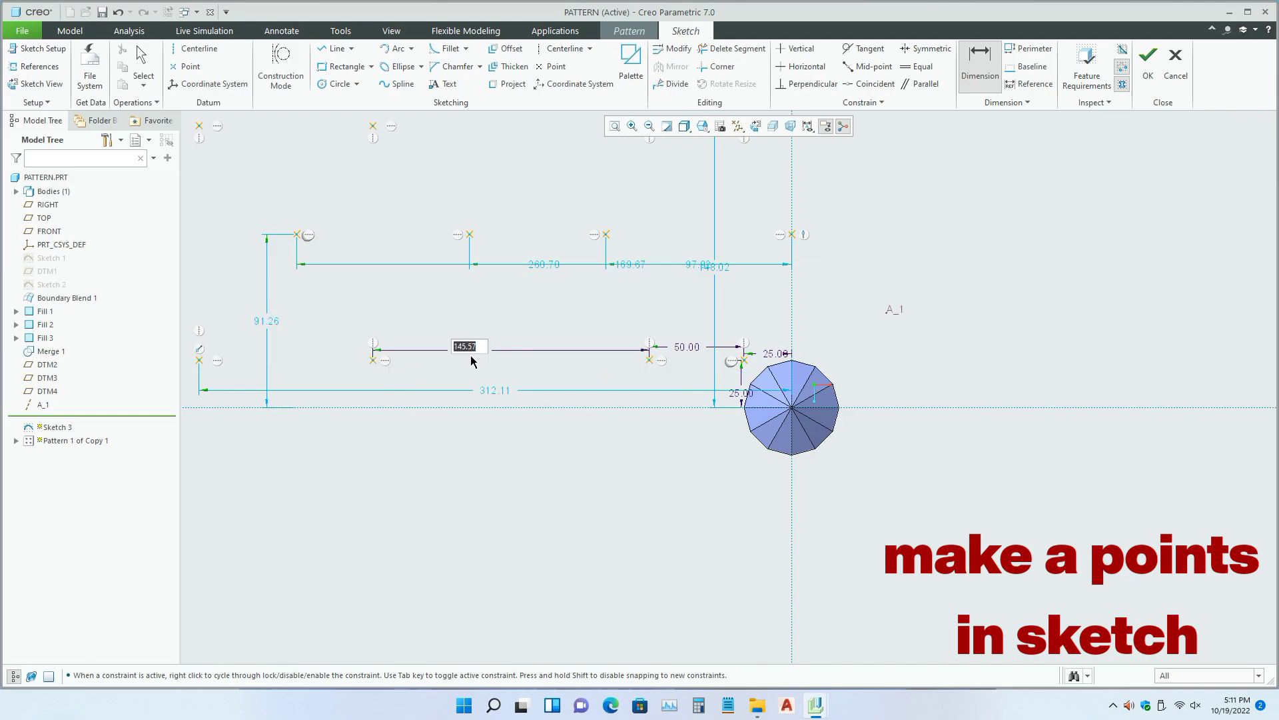
pyautogui.write('50')
pyautogui.press('Return')
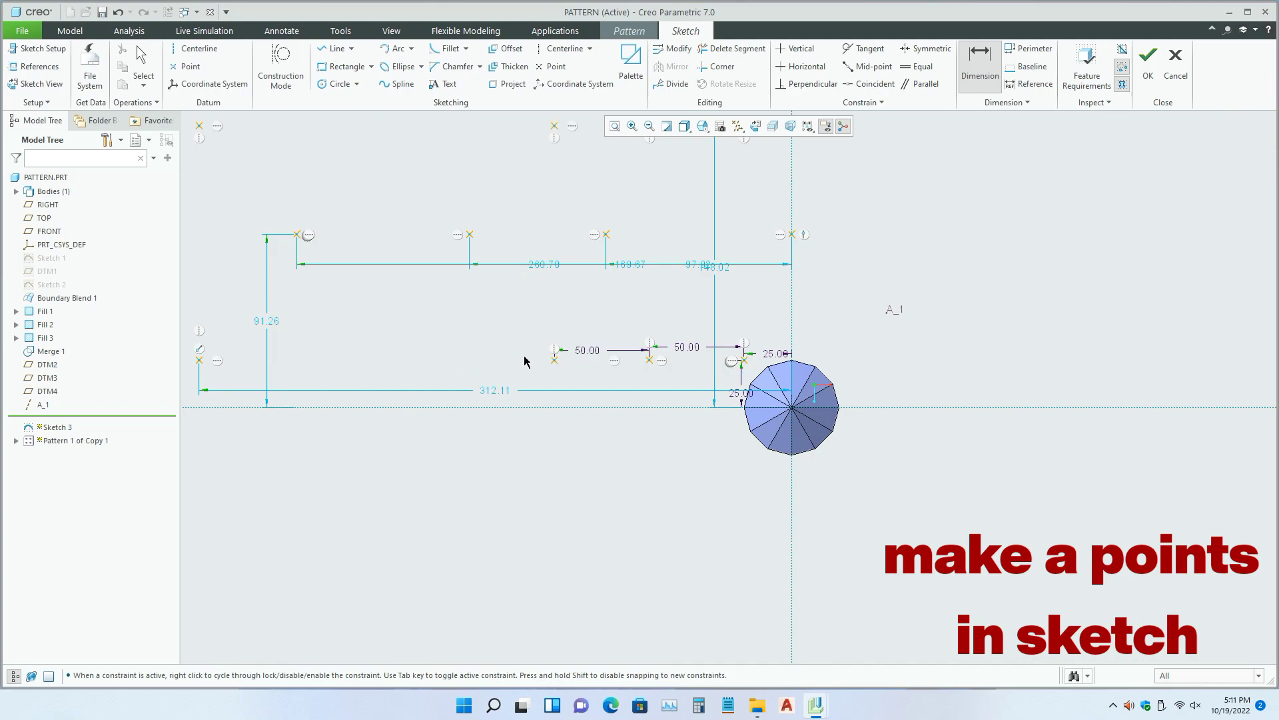
pyautogui.click(554, 359)
pyautogui.scroll(1, 603, 398)
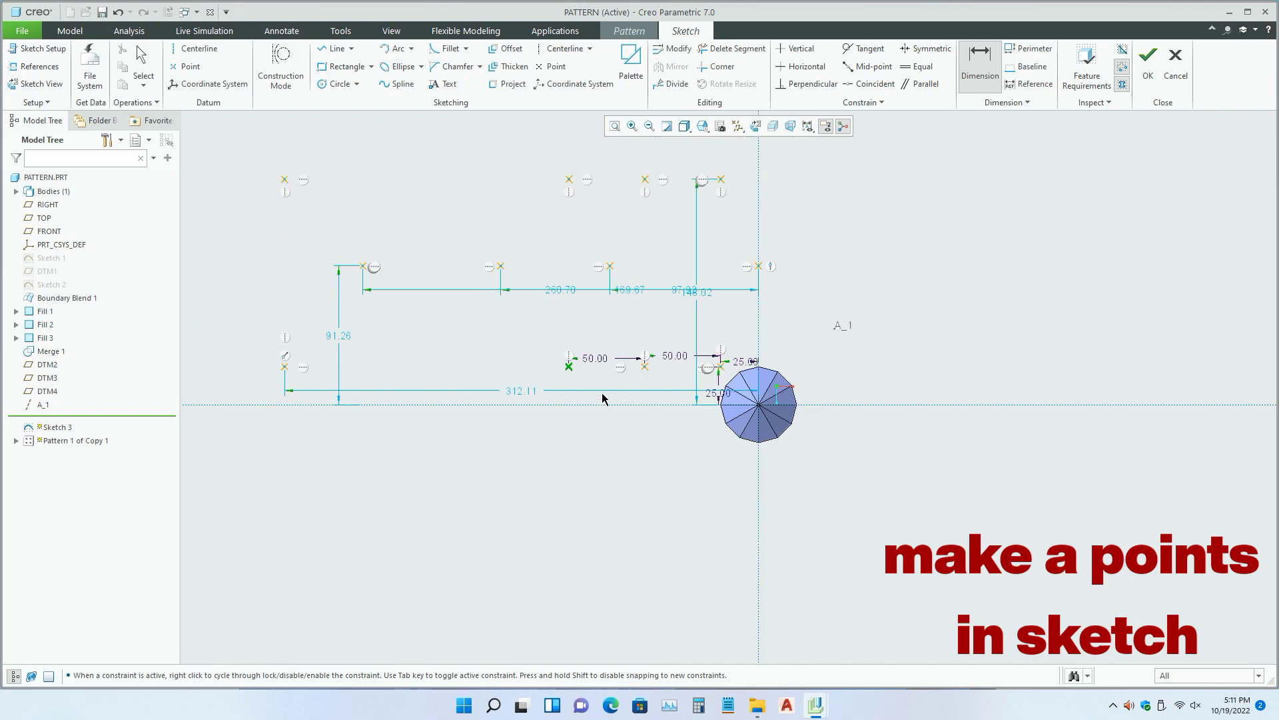
pyautogui.click(285, 368)
pyautogui.middleClick(447, 378)
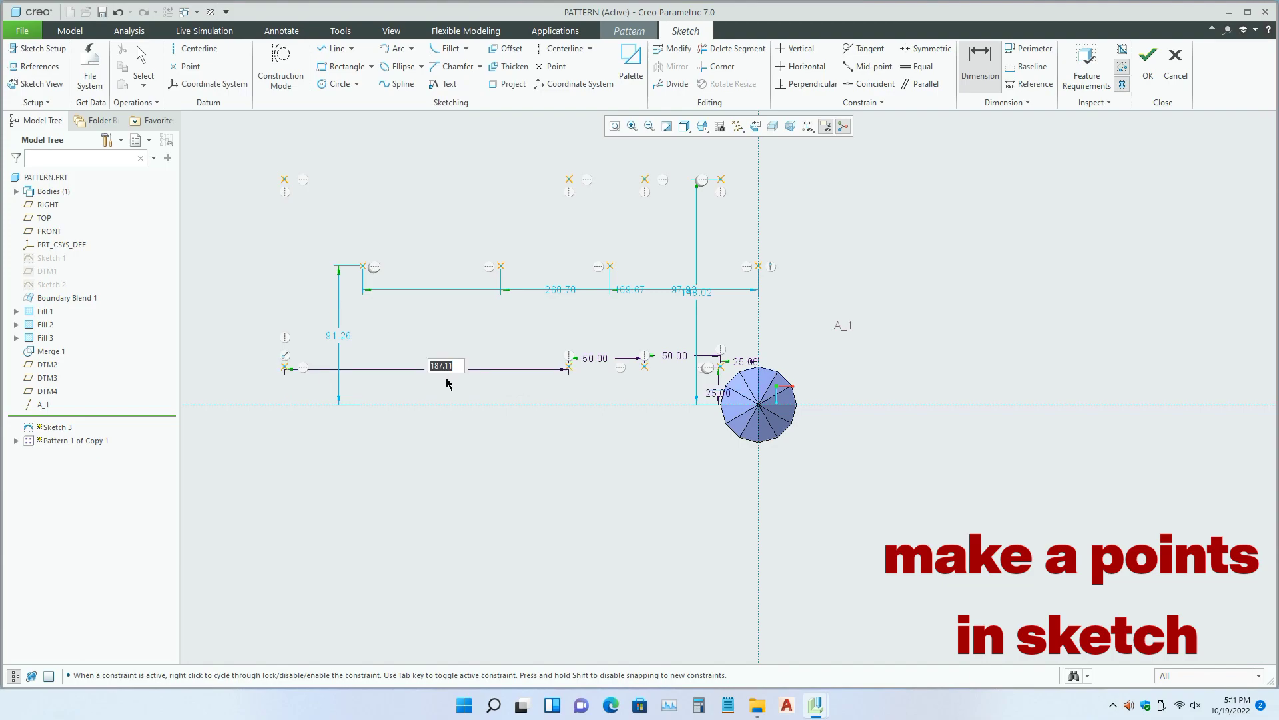
pyautogui.write('50')
pyautogui.press('Return')
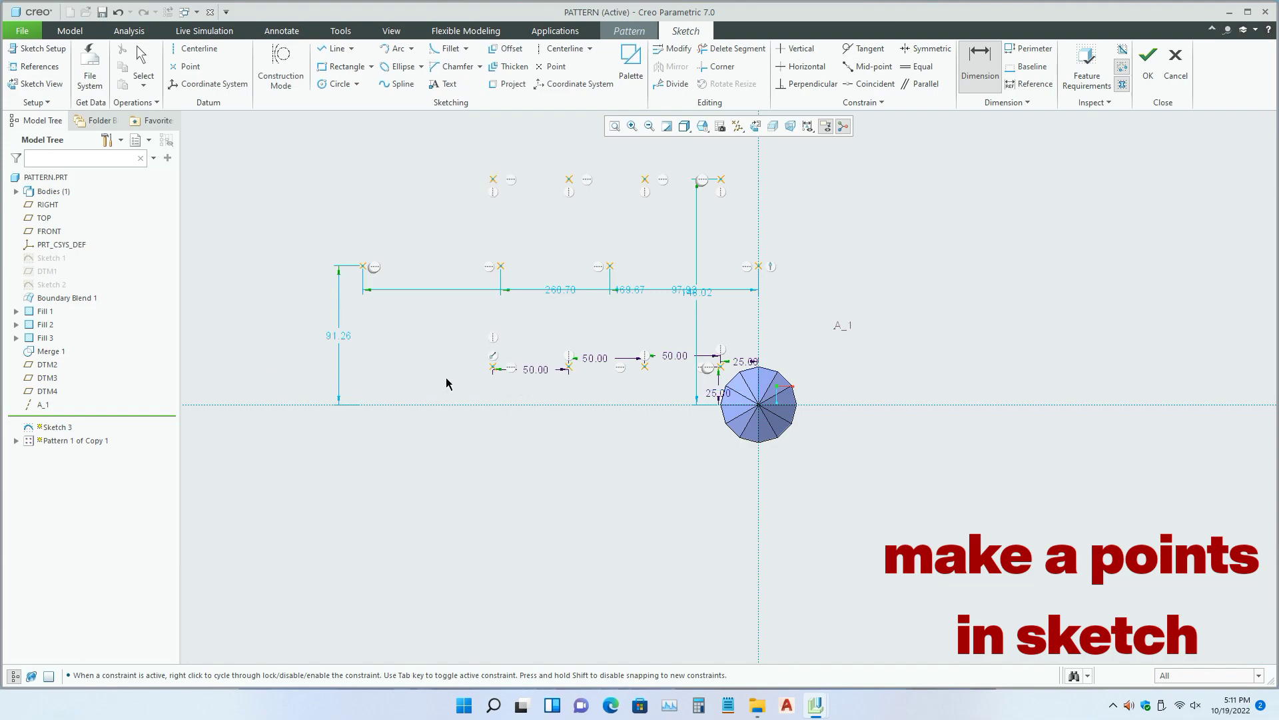
# - Dimension the spacing between the middle row's point on the vertical reference and its neighbour as 50
pyautogui.click(758, 266)
pyautogui.click(611, 267)
pyautogui.middleClick(653, 277)
pyautogui.write('50')
pyautogui.press('Return')
# - Dimension the remaining two gaps between neighbouring middle-row points as 50 each
pyautogui.click(683, 267)
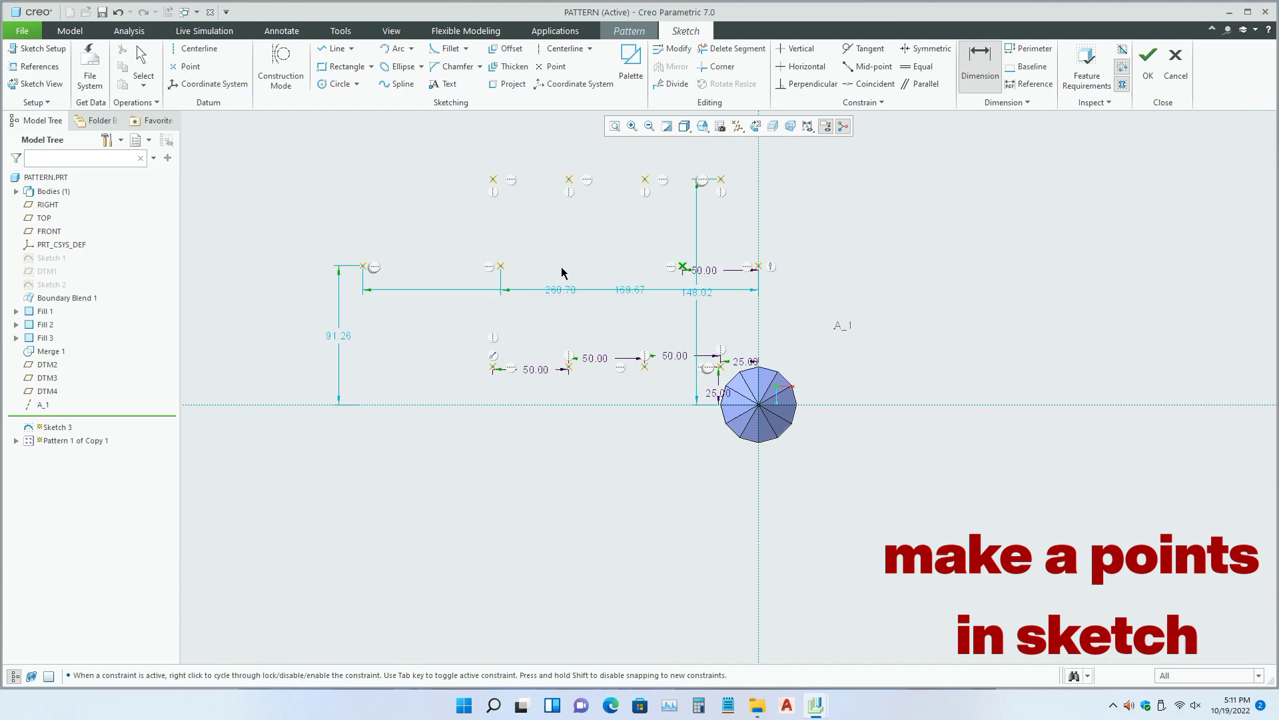
pyautogui.click(502, 266)
pyautogui.middleClick(592, 281)
pyautogui.write('50')
pyautogui.press('Return')
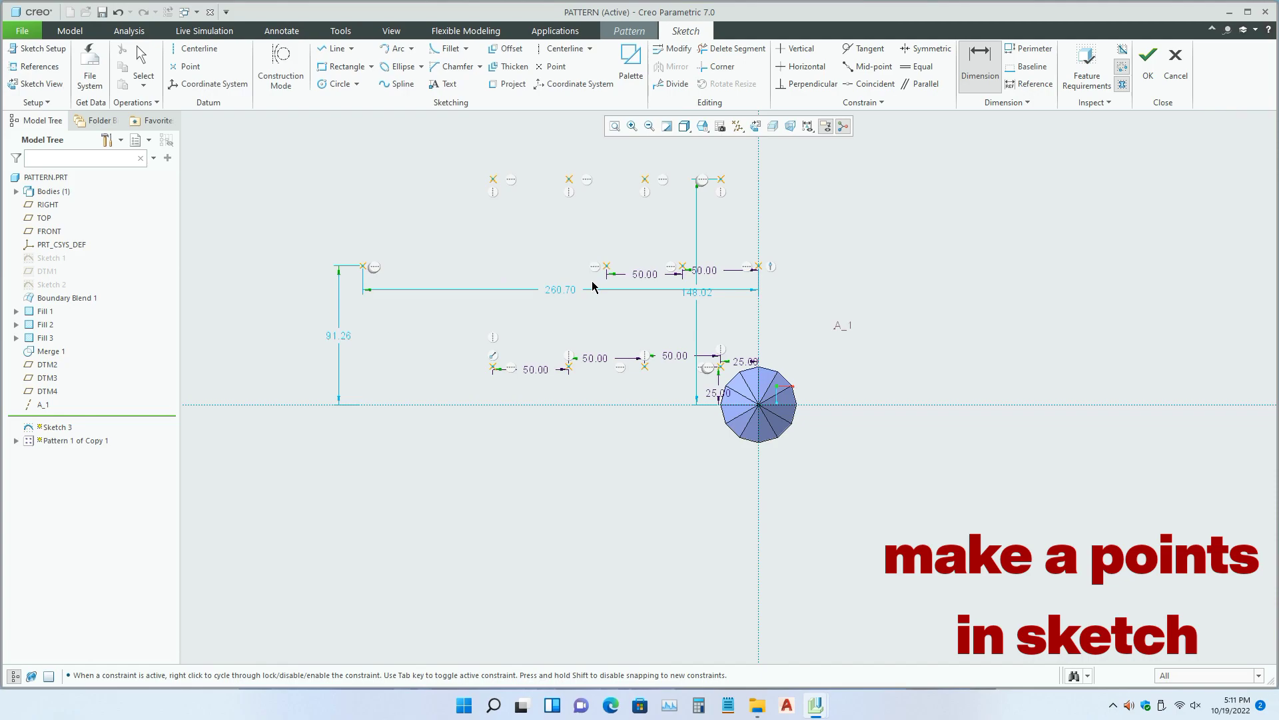
pyautogui.click(362, 268)
pyautogui.middleClick(476, 286)
pyautogui.write('50')
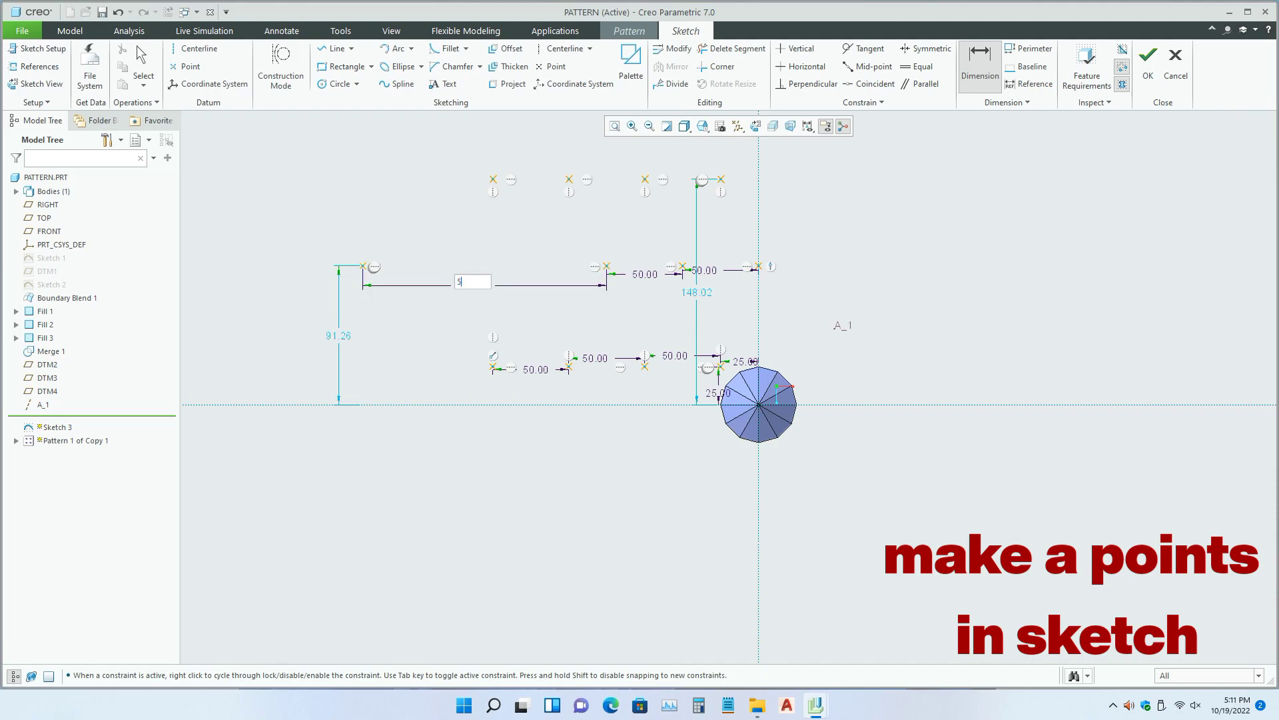
pyautogui.press('Return')
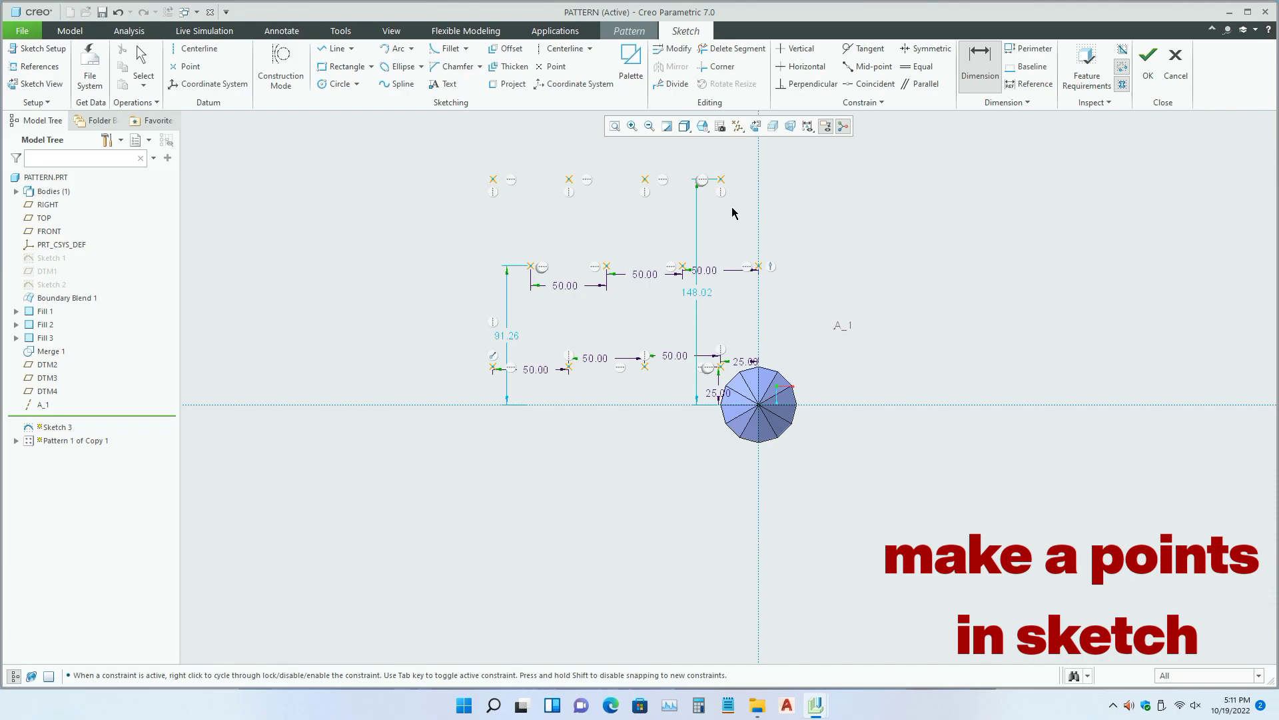
# - Dimension the middle row of points at 75 above the horizontal reference
pyautogui.scroll(1, 732, 213)
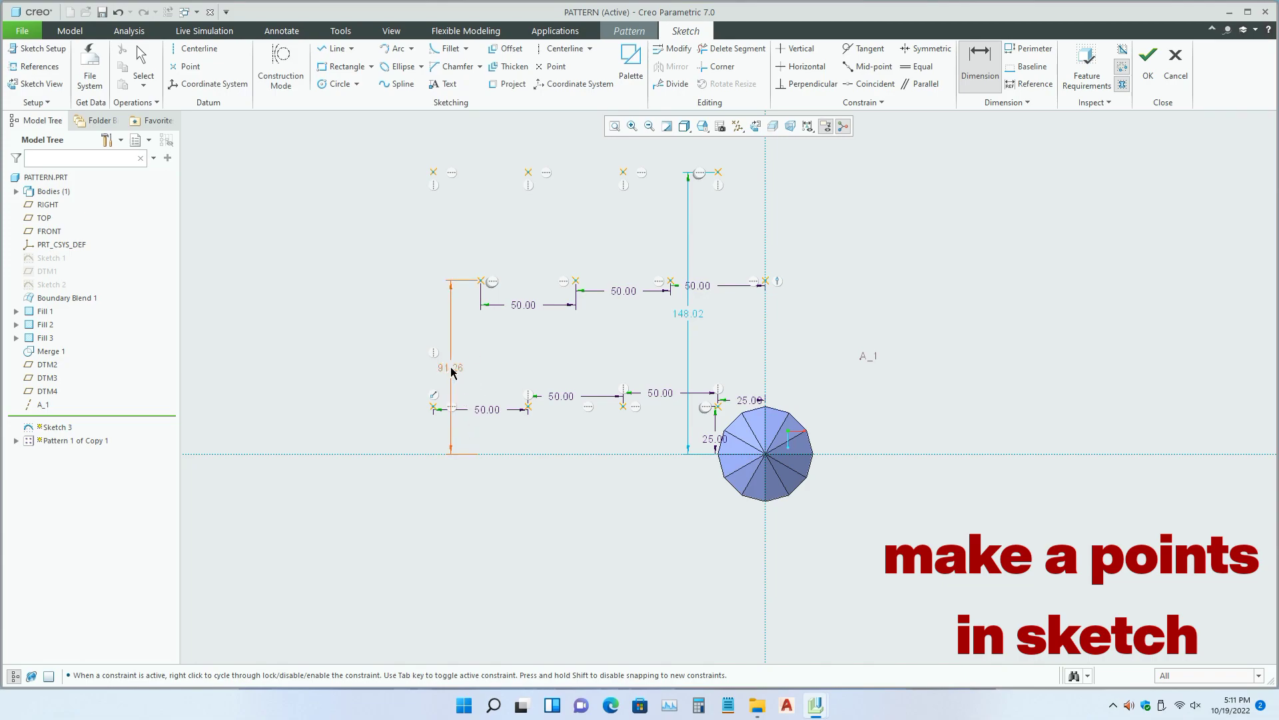
pyautogui.click(481, 281)
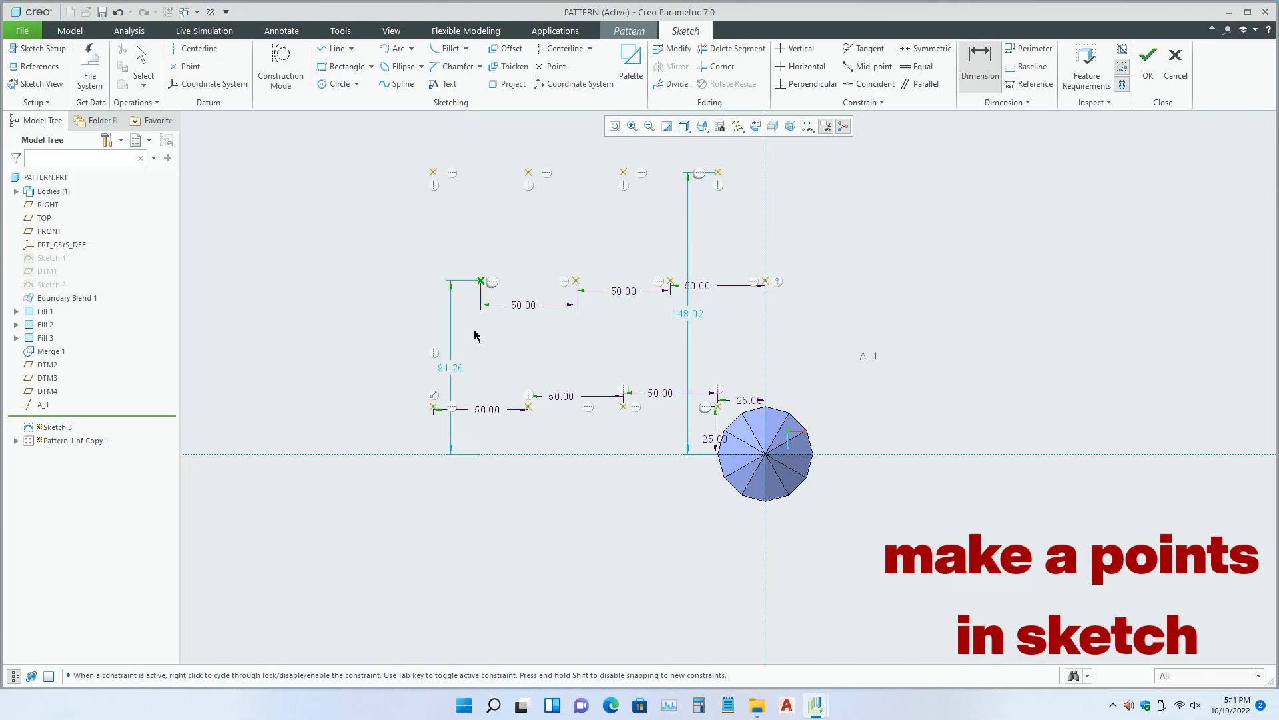
pyautogui.click(485, 454)
pyautogui.middleClick(497, 411)
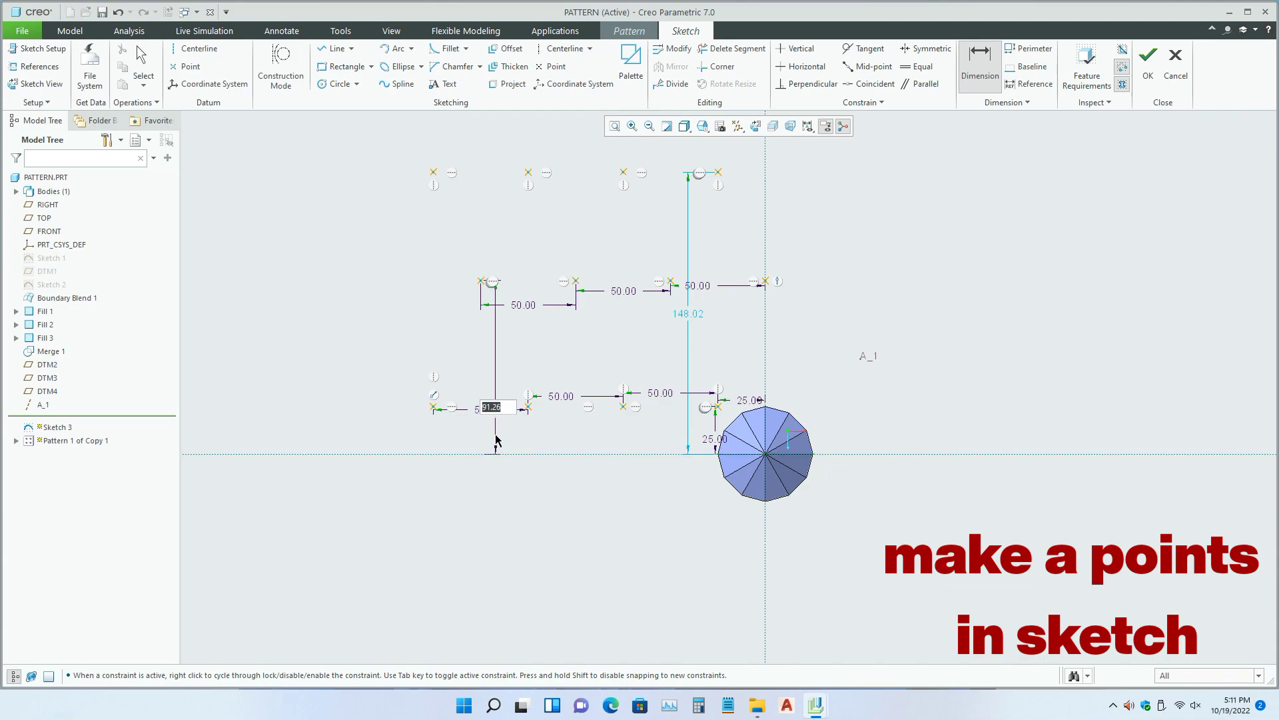
pyautogui.write('75')
pyautogui.press('Return')
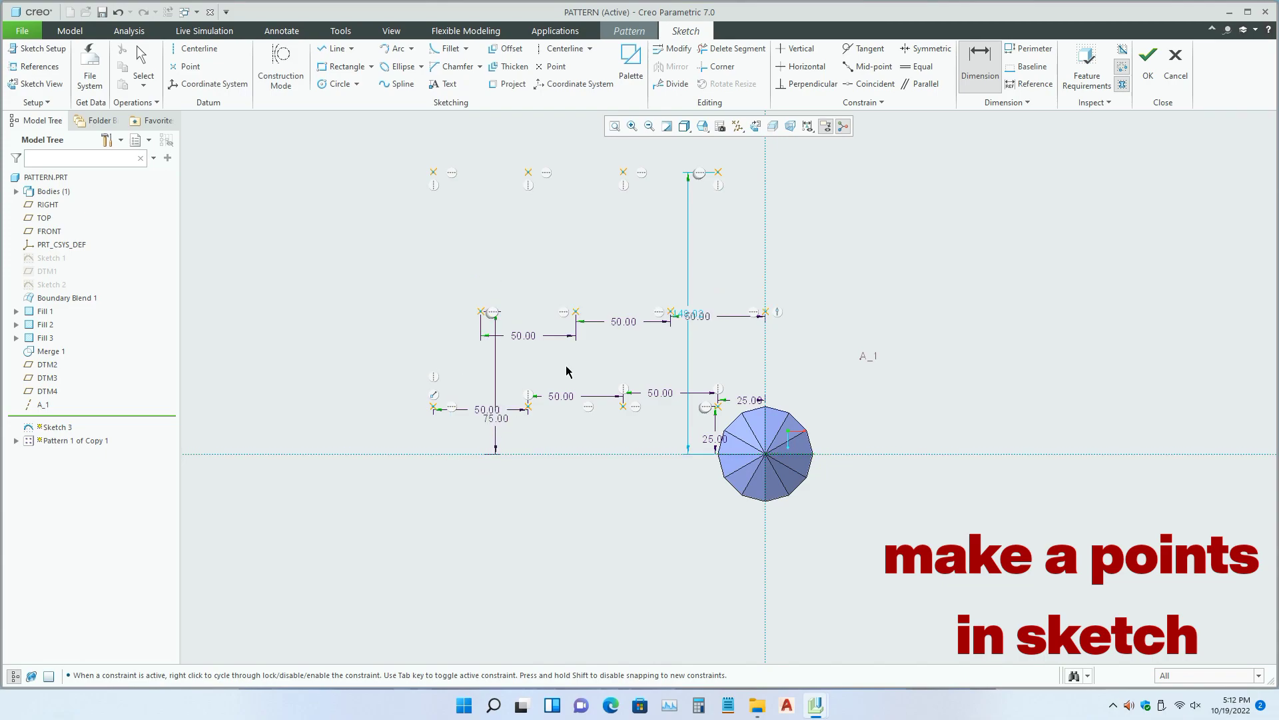
# - Dimension the upper row of points at 50 above the middle row and finish dimensioning
pyautogui.click(480, 312)
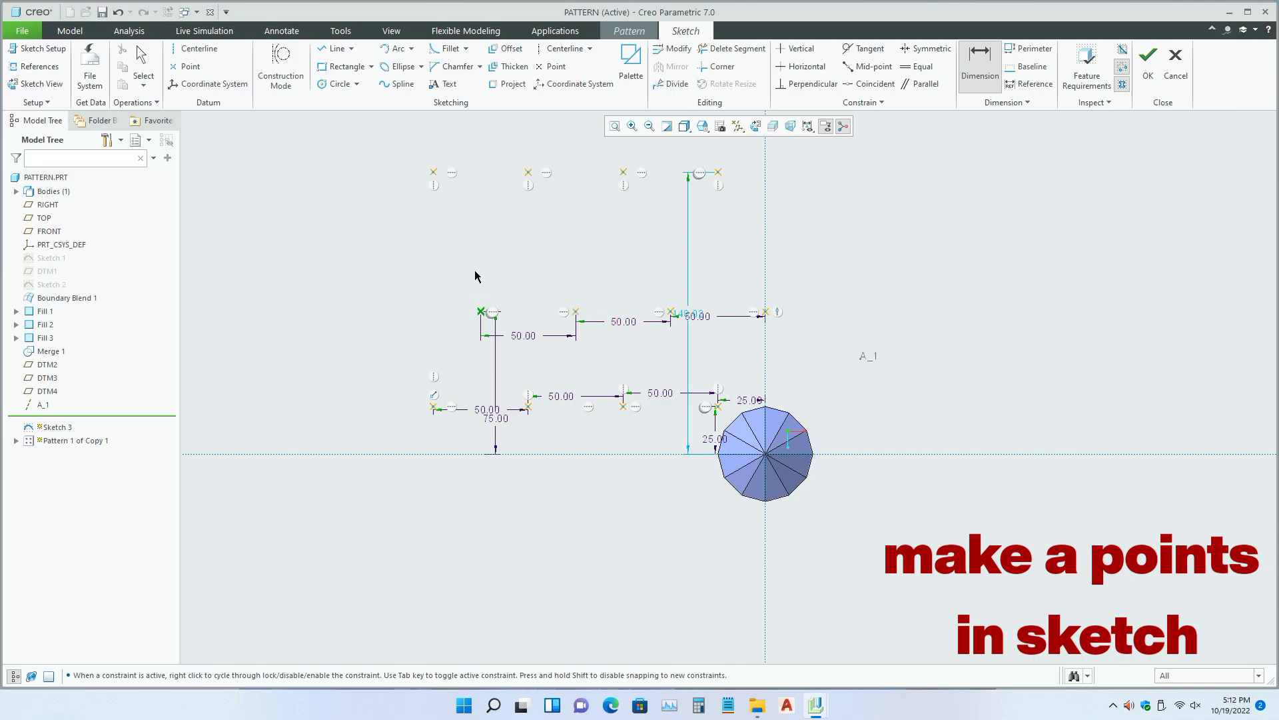
pyautogui.click(433, 172)
pyautogui.middleClick(407, 248)
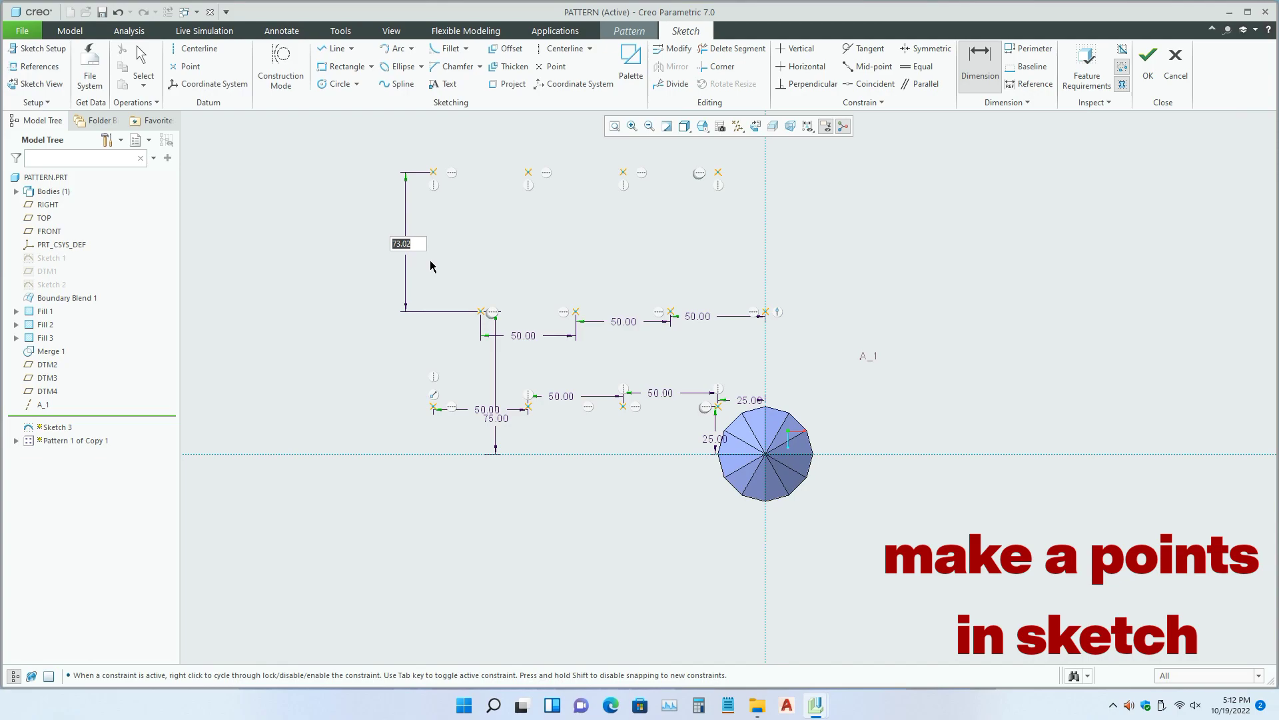
pyautogui.write('50')
pyautogui.press('Return')
pyautogui.middleClick(431, 256)
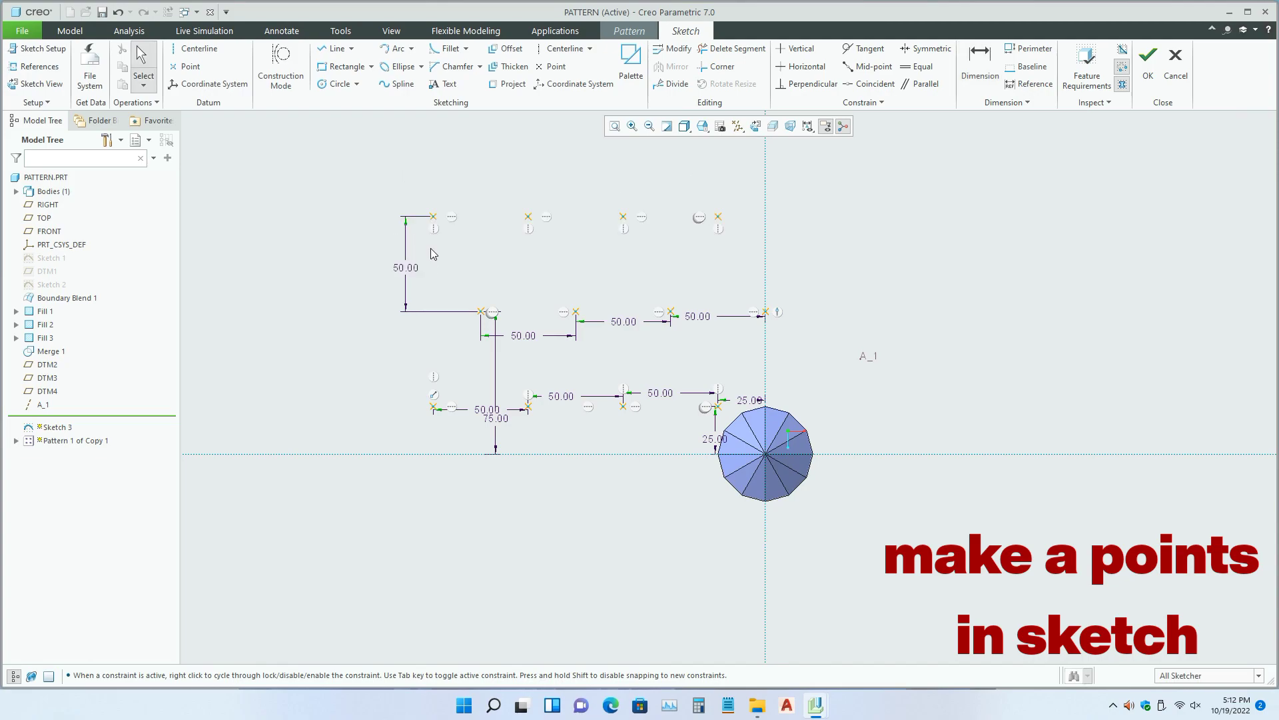
# - Mirror all points except the one on the vertical reference across the vertical reference
pyautogui.scroll(-2, 301, 212)
pyautogui.moveTo(275, 169)
pyautogui.mouseDown()
pyautogui.moveTo(457, 280)
pyautogui.moveTo(616, 427)
pyautogui.mouseUp()
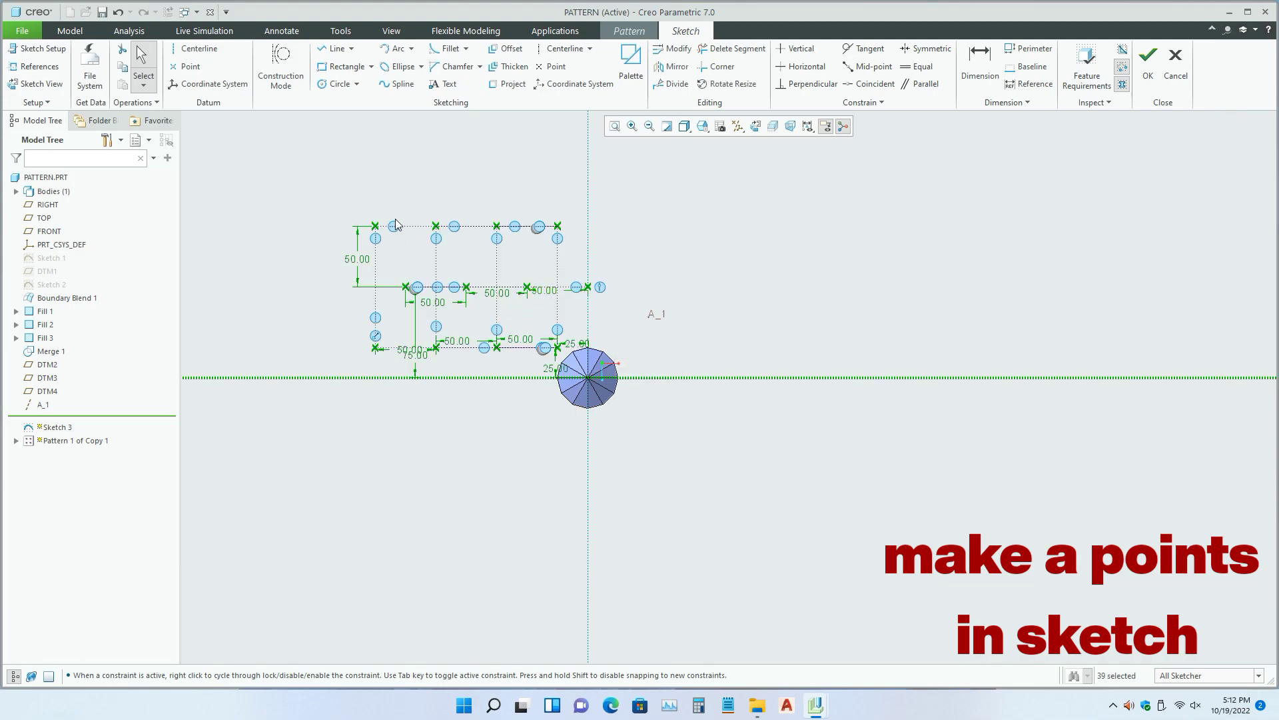
pyautogui.click(336, 185)
pyautogui.moveTo(302, 172)
pyautogui.mouseDown()
pyautogui.moveTo(426, 267)
pyautogui.moveTo(570, 442)
pyautogui.mouseUp()
pyautogui.click(672, 66)
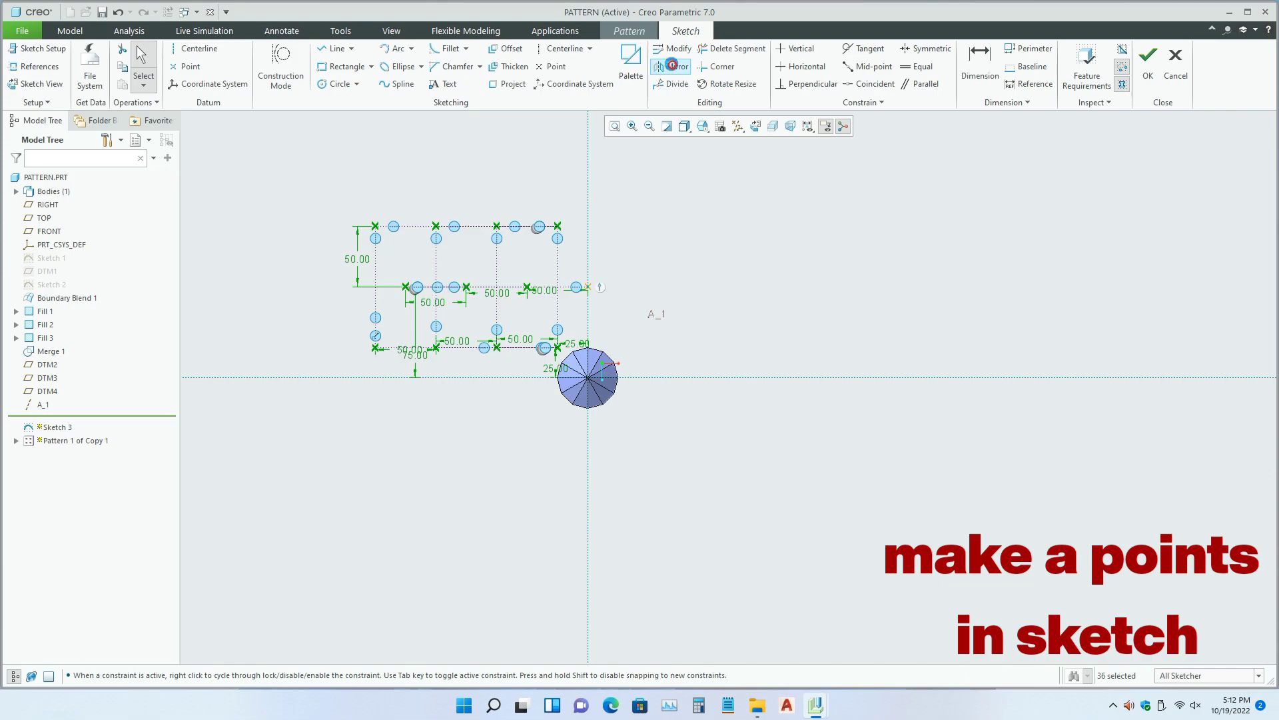
pyautogui.click(589, 160)
# - Mirror all the sketch points across the horizontal reference to complete the grid below the quilt
pyautogui.moveTo(300, 170)
pyautogui.mouseDown()
pyautogui.moveTo(782, 417)
pyautogui.moveTo(863, 435)
pyautogui.mouseUp()
pyautogui.click(671, 66)
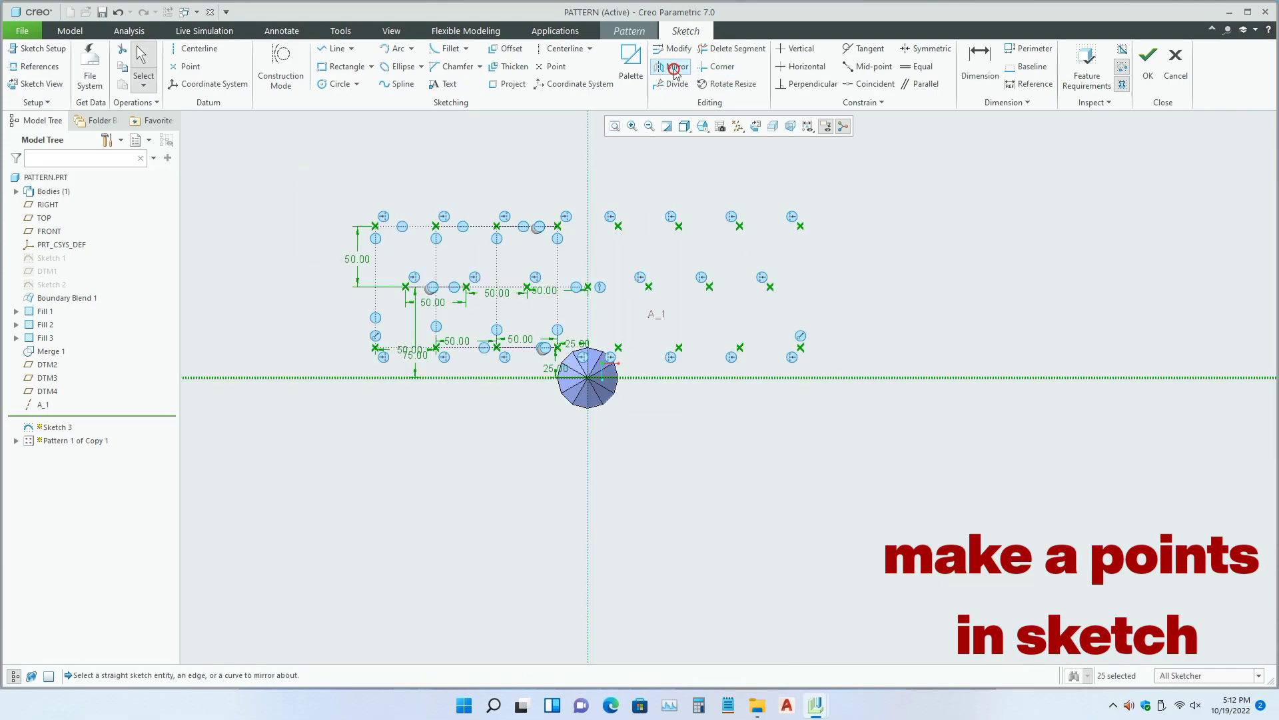
pyautogui.click(661, 377)
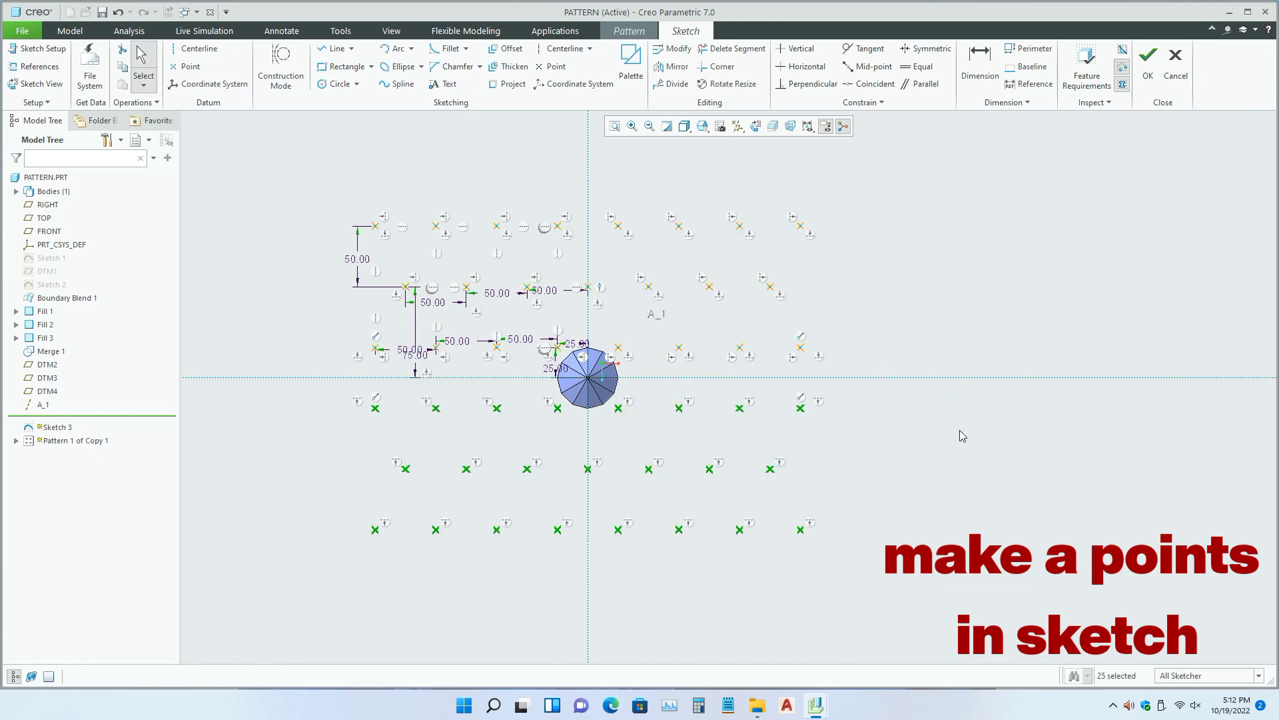
# - Finish the point sketch and create the Point pattern of the copied quilt from it
pyautogui.click(1146, 63)
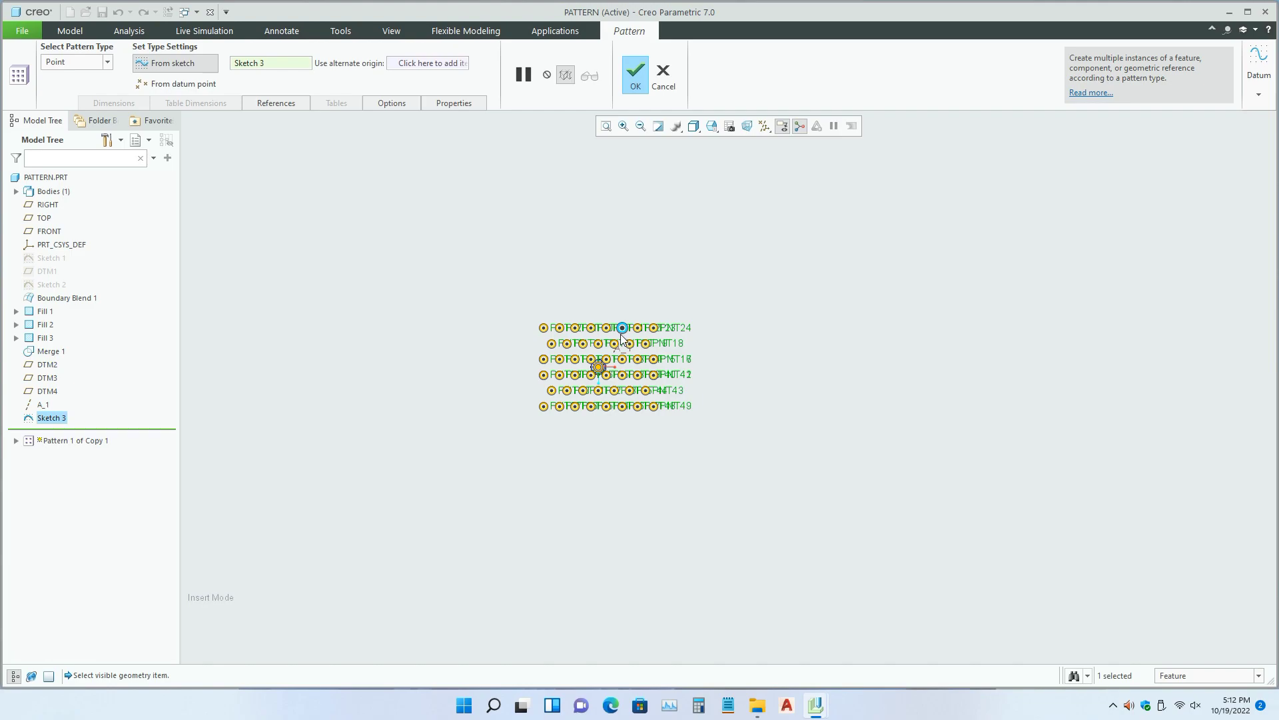
pyautogui.scroll(-5, 614, 362)
pyautogui.moveTo(512, 392)
pyautogui.mouseDown(button='middle')
pyautogui.moveTo(417, 353)
pyautogui.moveTo(558, 359)
pyautogui.moveTo(543, 407)
pyautogui.mouseUp(button='middle')
pyautogui.middleClick(542, 407)
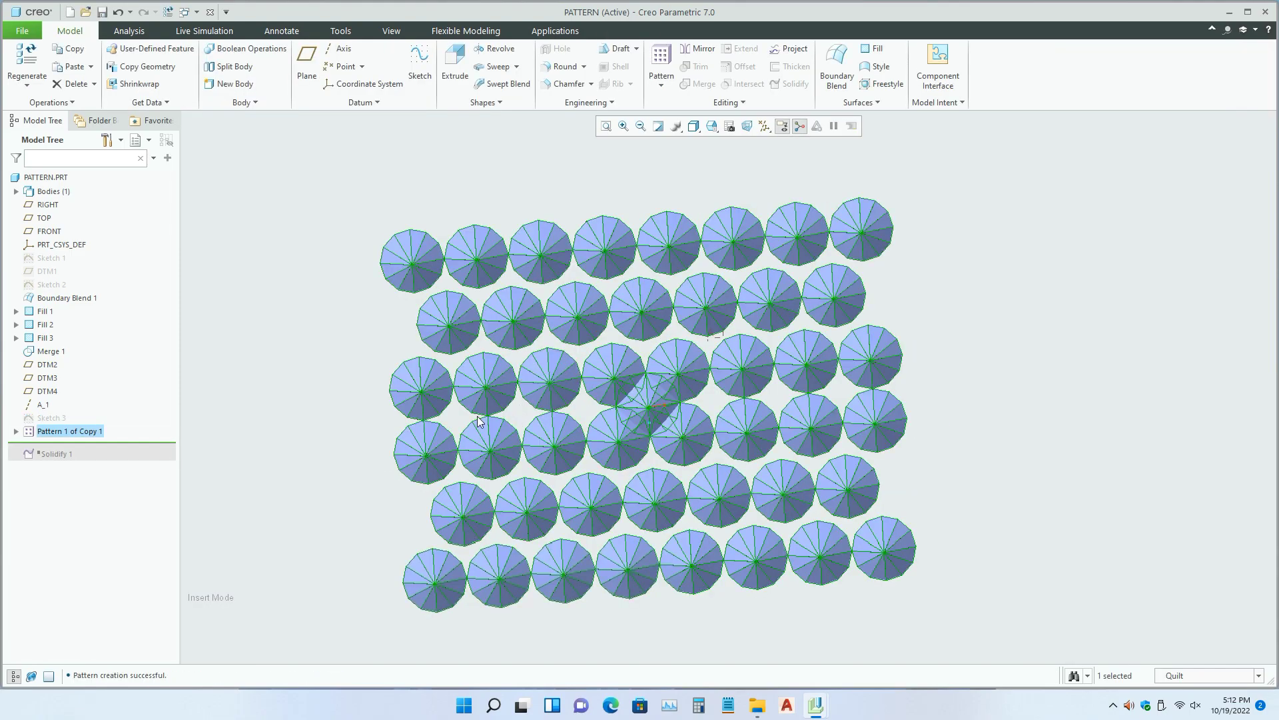
# - Hide the pattern's first member, Copy 1 [1], and collapse the pattern's member list
pyautogui.click(16, 431)
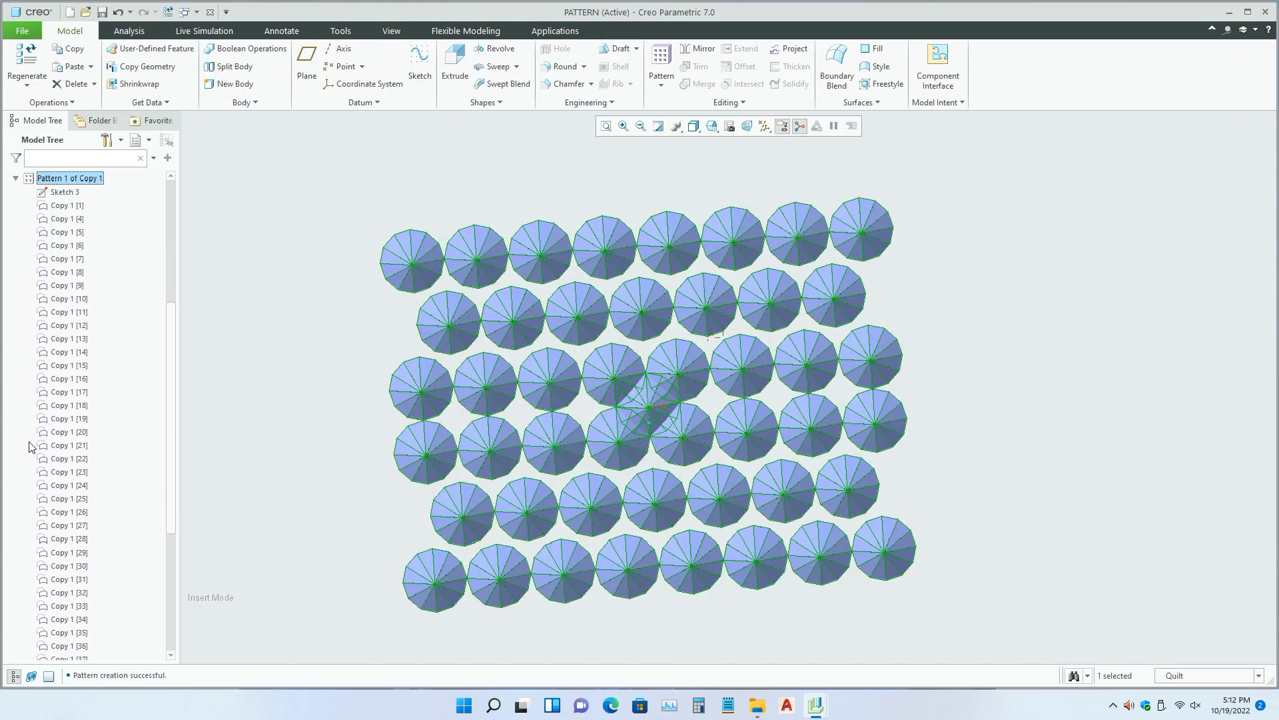
pyautogui.rightClick(62, 205)
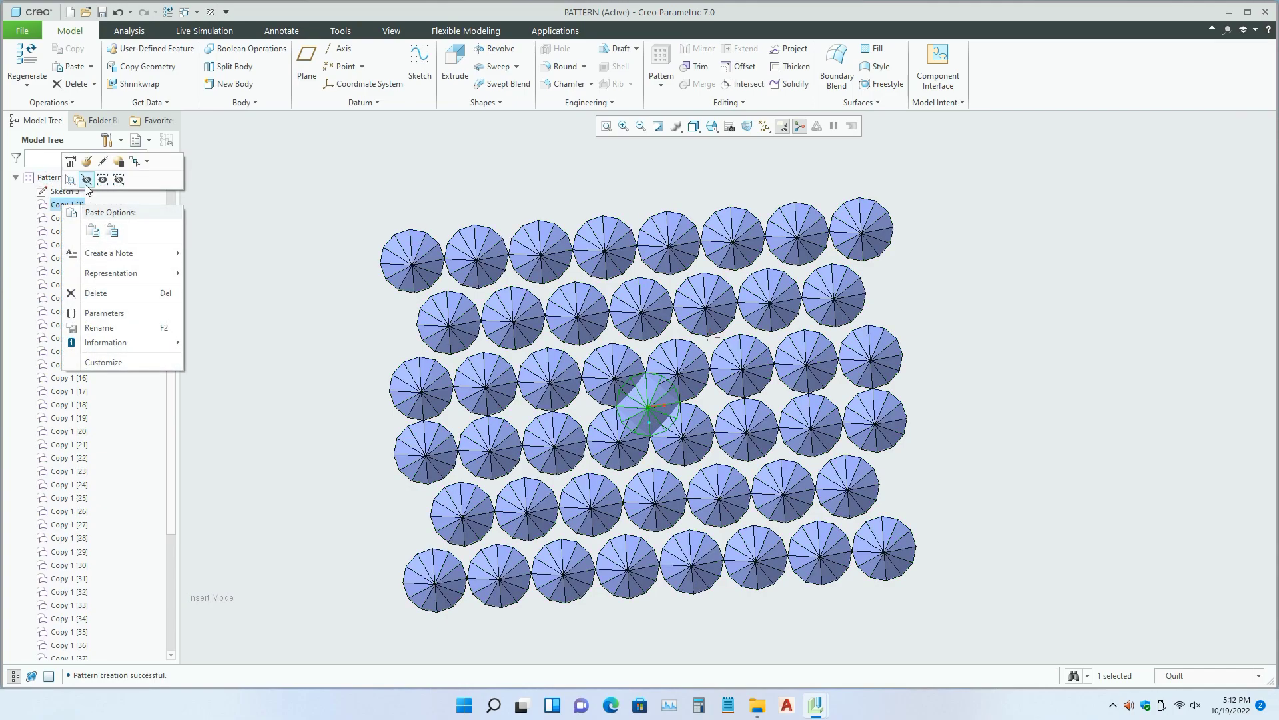
pyautogui.click(86, 181)
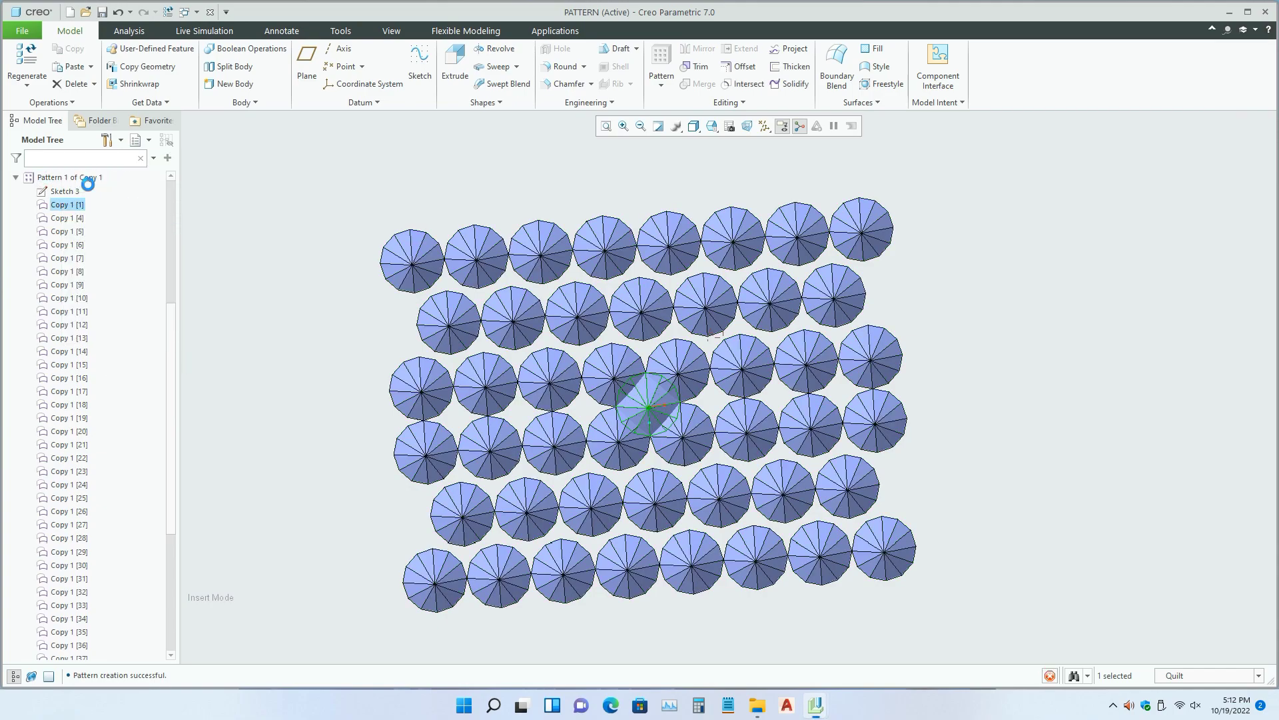
pyautogui.click(15, 177)
# - Hide the original quilt features from Boundary Blend 1 through Merge 1, including Fill 1, Fill 2 and Fill 3
pyautogui.click(63, 297)
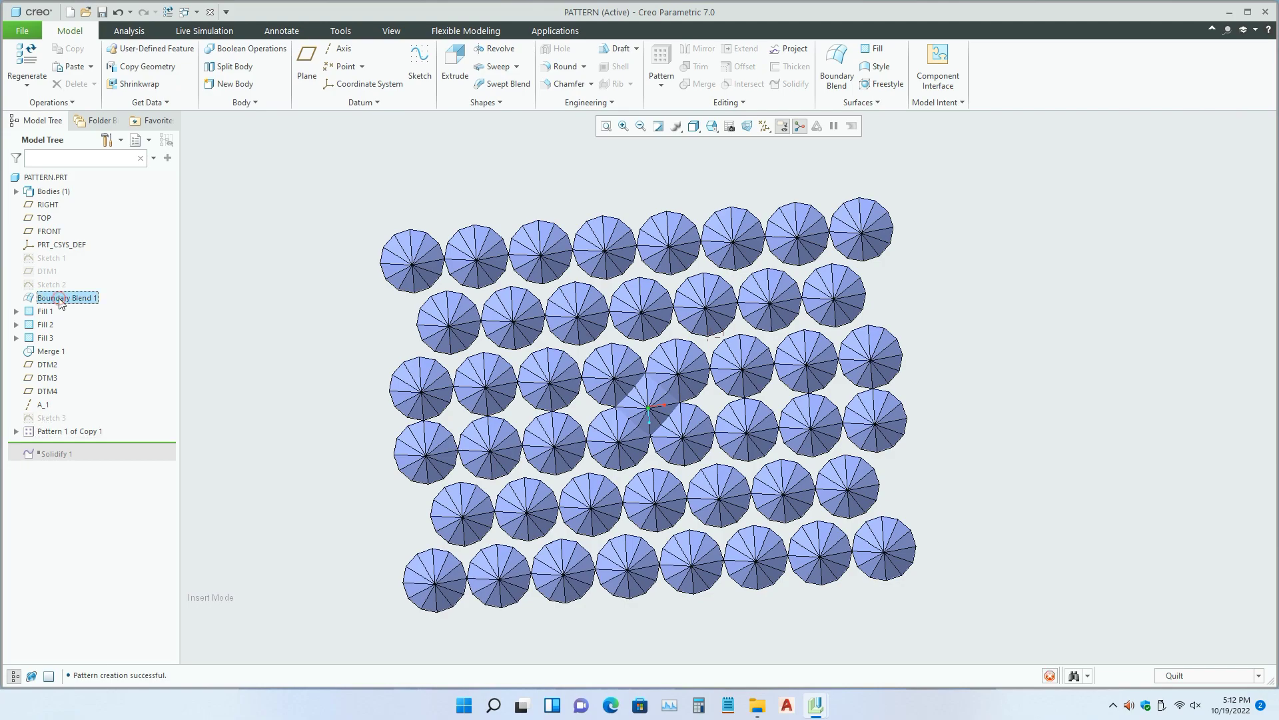
pyautogui.keyDown('ctrl'); pyautogui.click(45, 352); pyautogui.keyUp('ctrl')
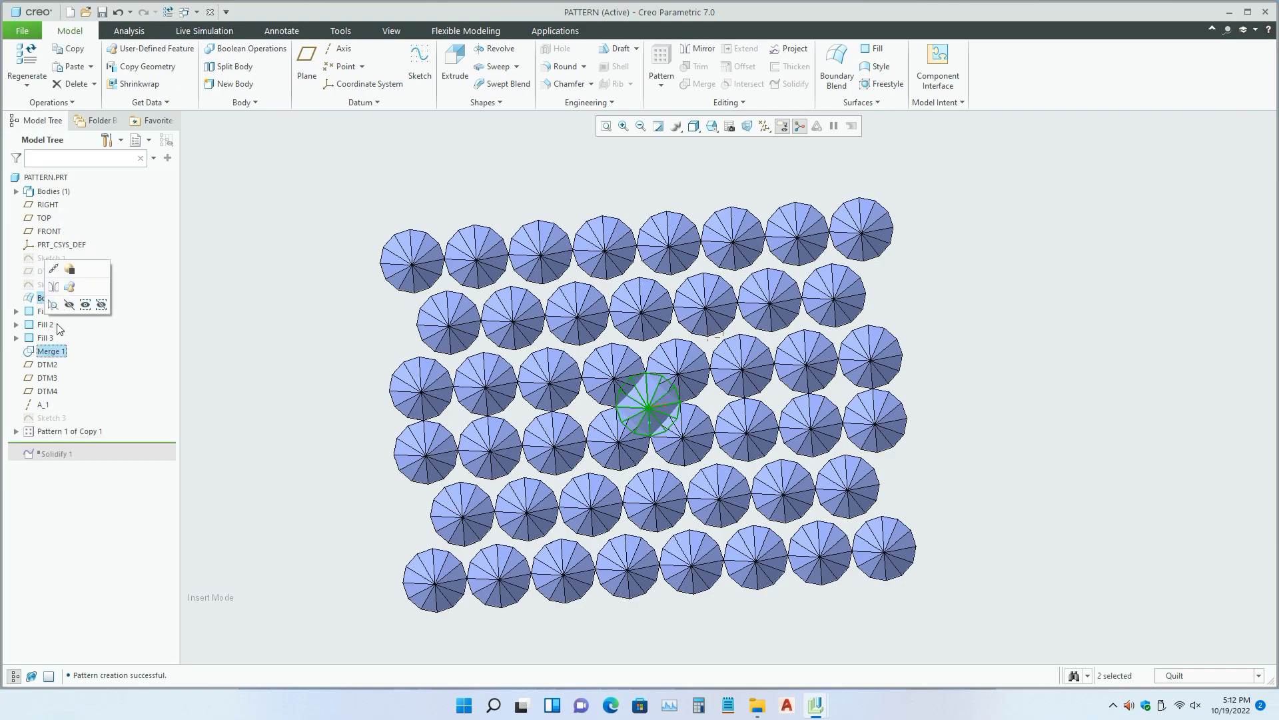
pyautogui.keyDown('shift'); pyautogui.click(40, 299); pyautogui.keyUp('shift')
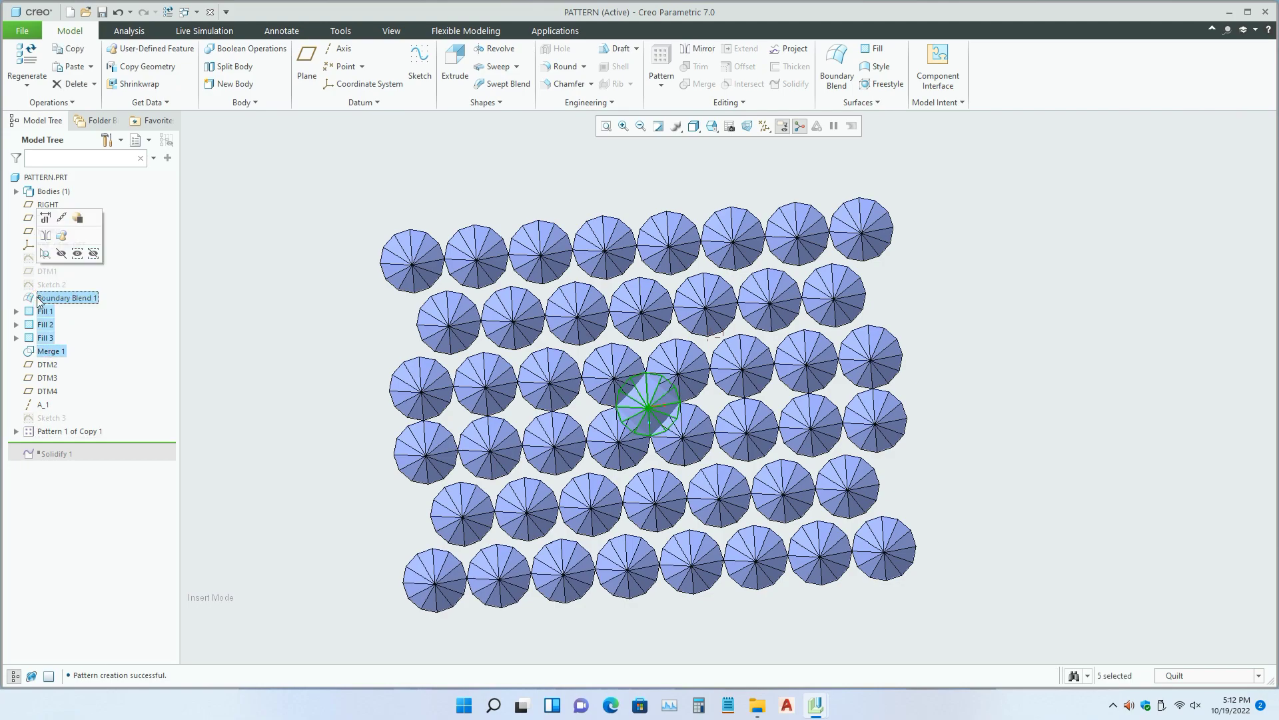
pyautogui.click(60, 253)
pyautogui.moveTo(487, 422); pyautogui.dragTo(483, 398, button='middle')
# - Reopen the definition of the Point pattern to review its sketched points, and accept it without edits
pyautogui.click(73, 432)
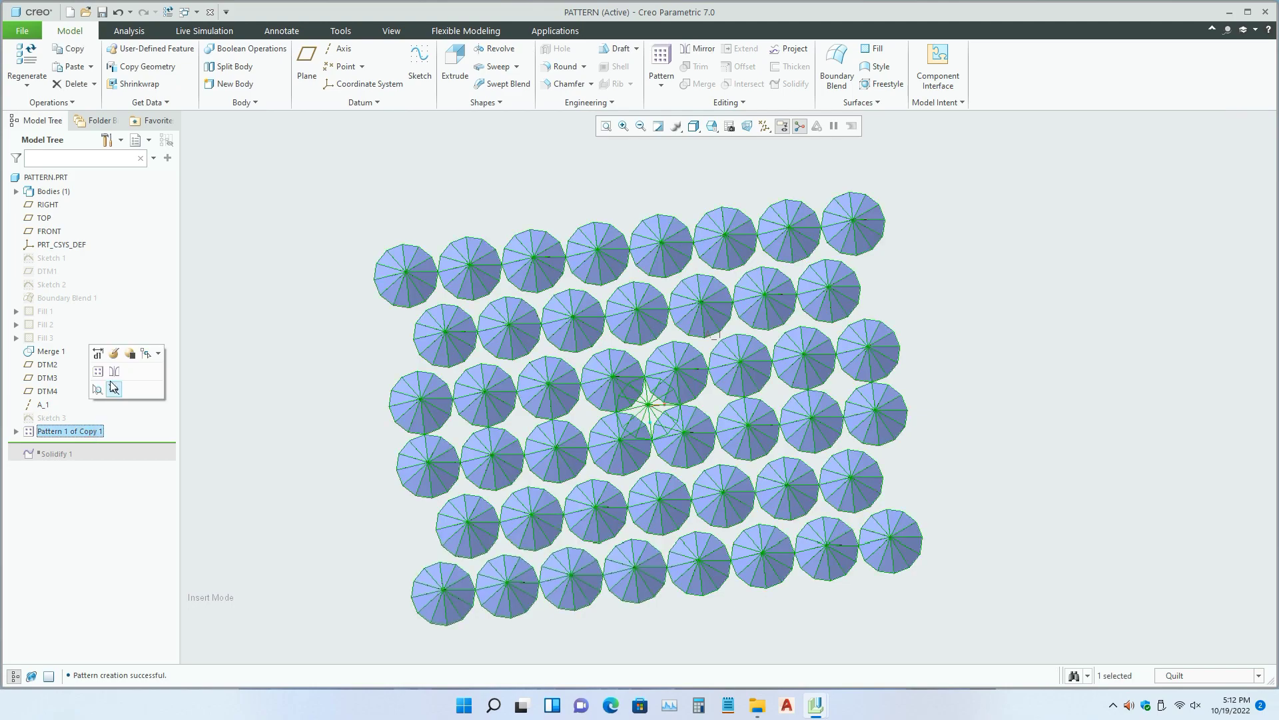
pyautogui.click(115, 359)
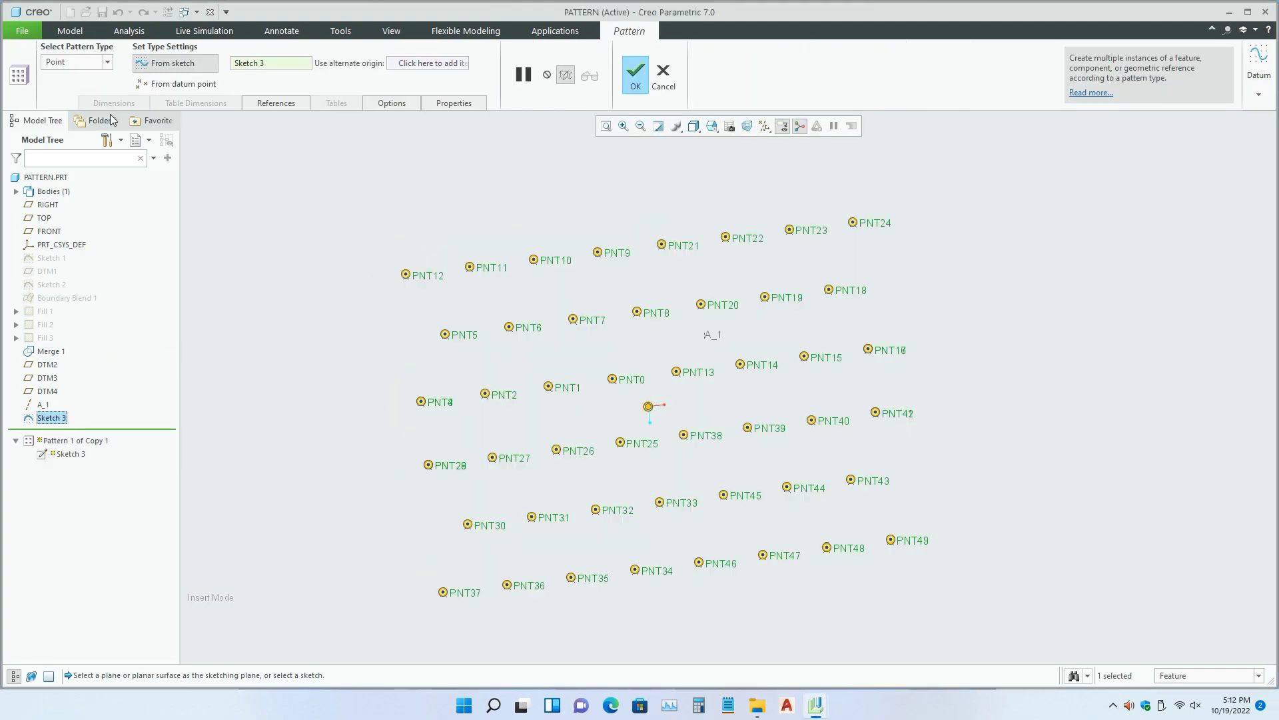
pyautogui.middleClick(412, 319)
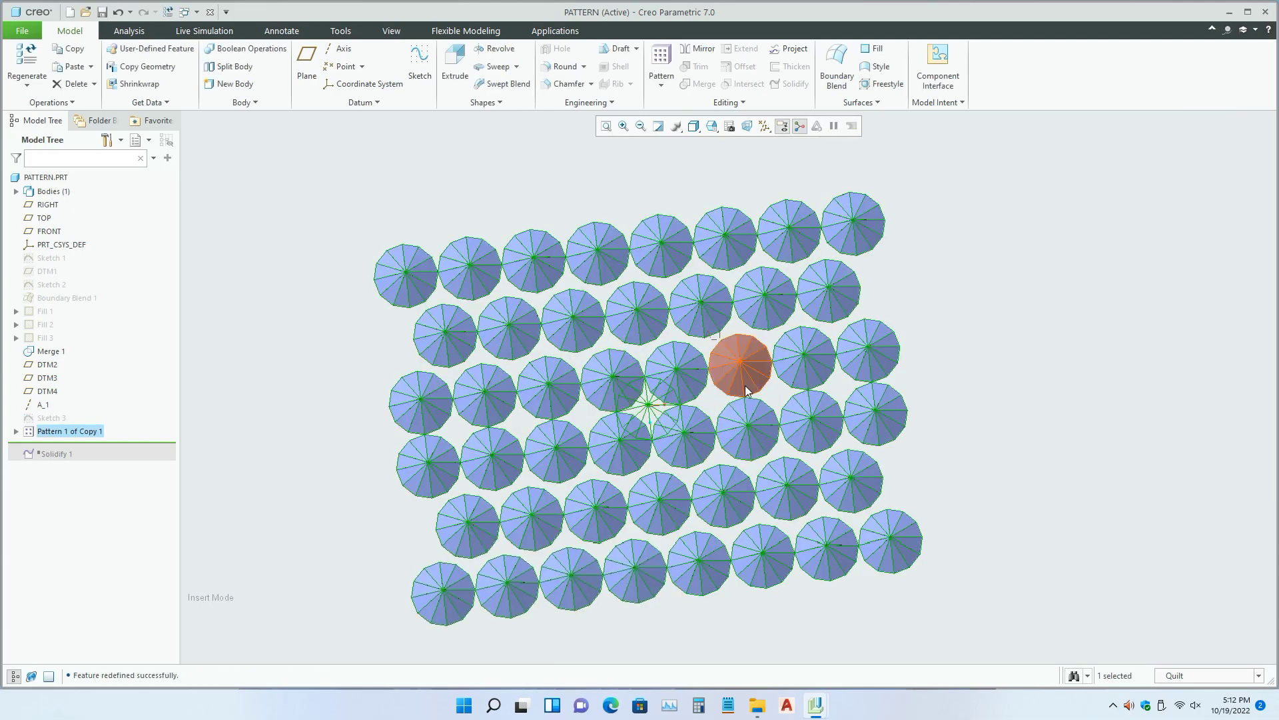
# - Display the finished pattern in the default orientation, clear the selection and inspect the quilts
pyautogui.hotkey('ctrl', 'd')
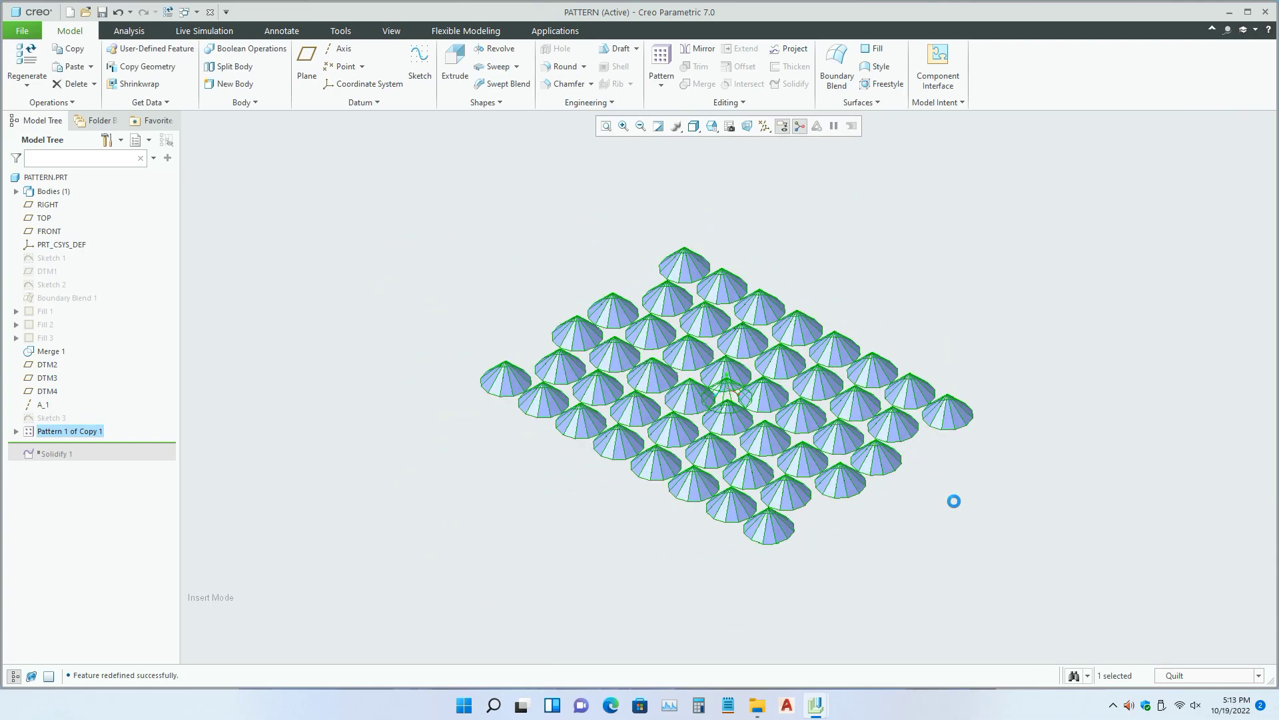
pyautogui.click(919, 497)
pyautogui.scroll(2, 846, 466)
pyautogui.moveTo(841, 468); pyautogui.dragTo(845, 494, button='middle')
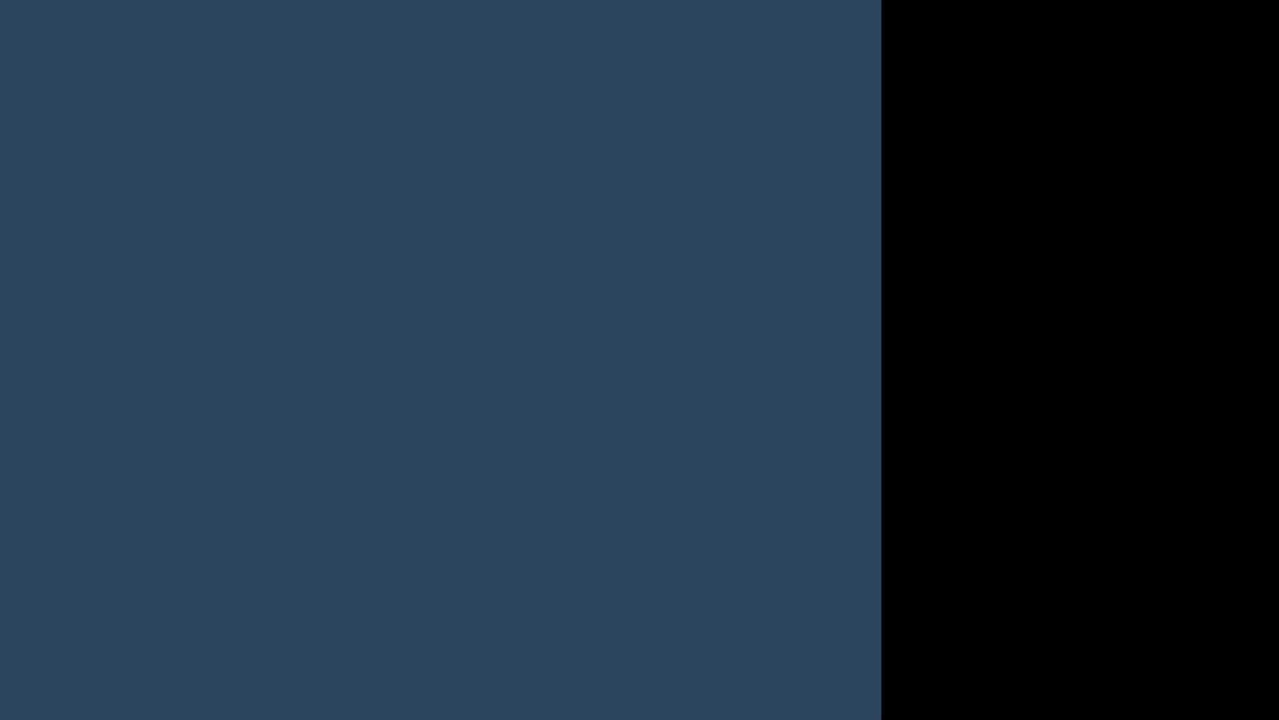